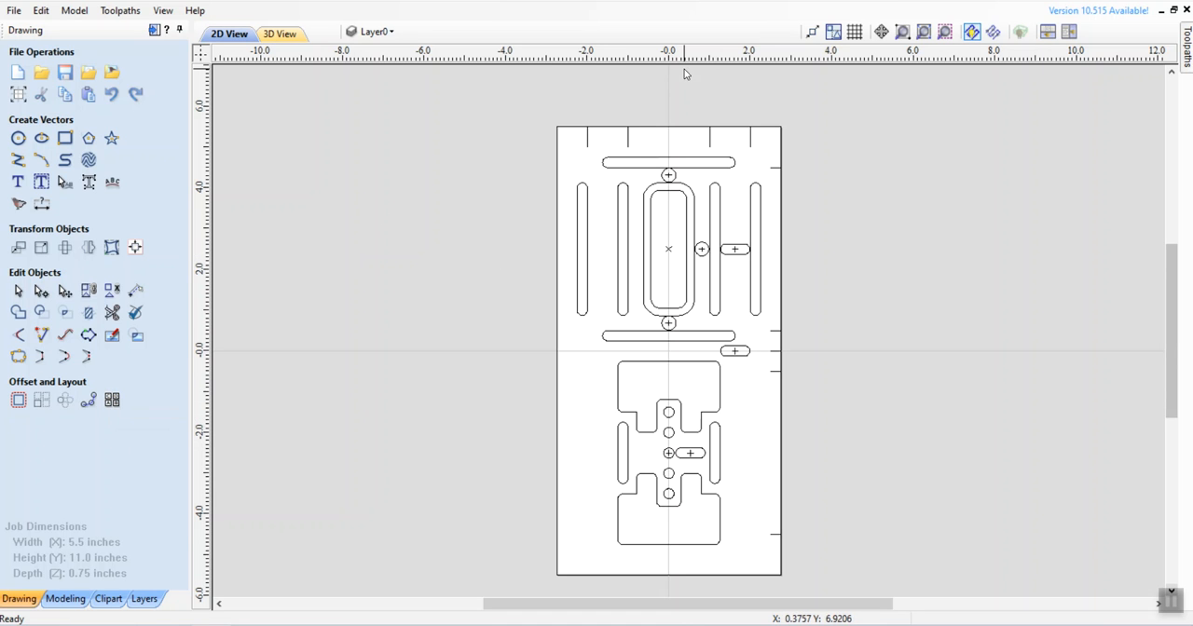
# Step: Select the four long vertical slots, the two long horizontal slots and the two short vertical slots in the lower pattern
pyautogui.click(642, 161)
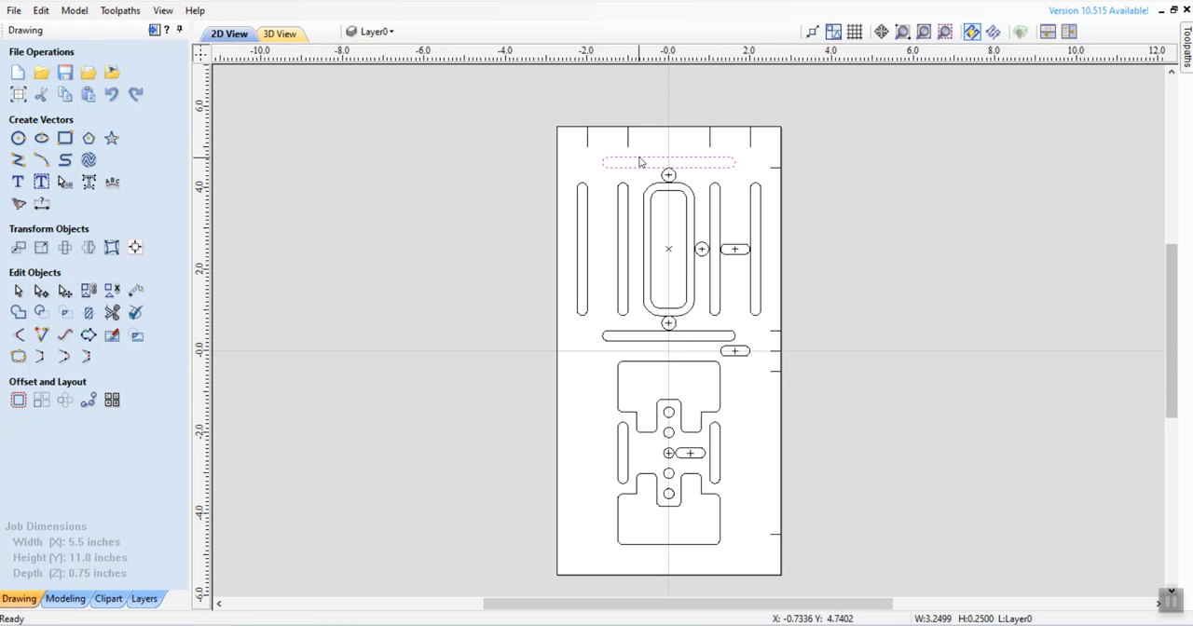
pyautogui.keyDown('shift'); pyautogui.click(587, 211); pyautogui.keyUp('shift')
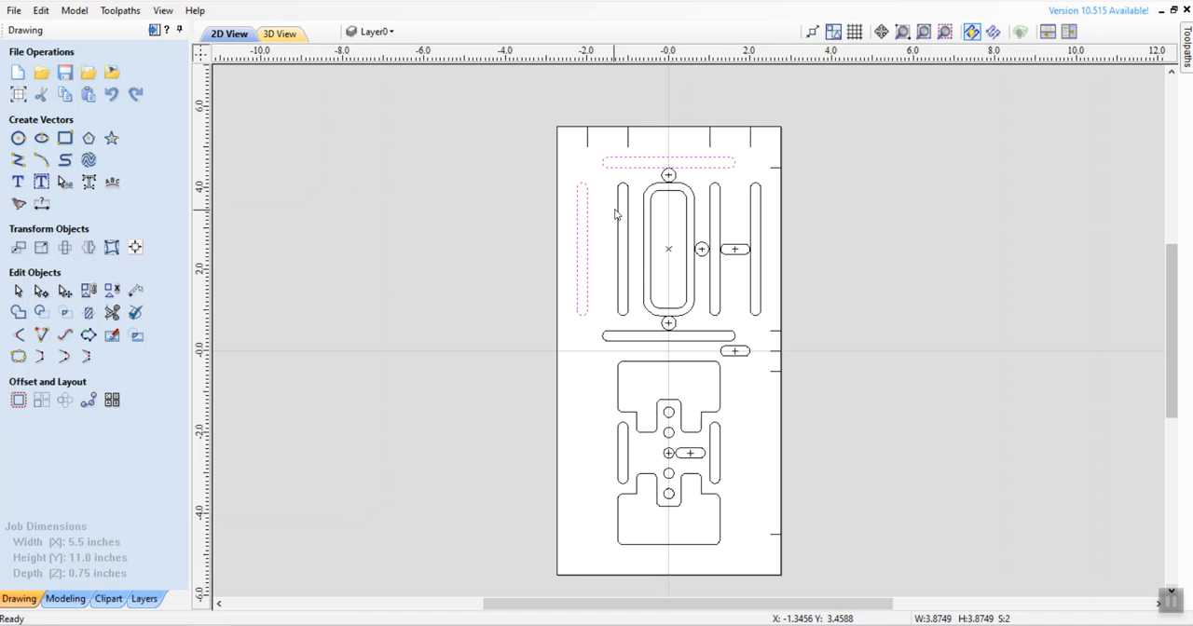
pyautogui.keyDown('shift'); pyautogui.click(622, 215); pyautogui.keyUp('shift')
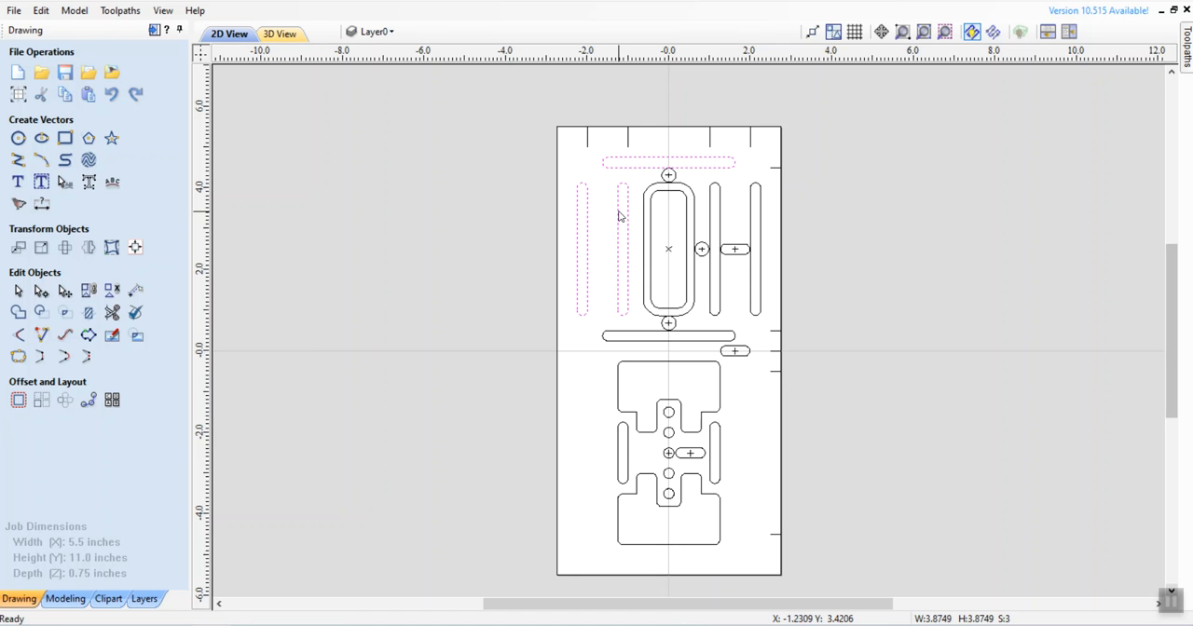
pyautogui.keyDown('shift'); pyautogui.click(715, 220); pyautogui.keyUp('shift')
pyautogui.keyDown('shift'); pyautogui.click(753, 207); pyautogui.keyUp('shift')
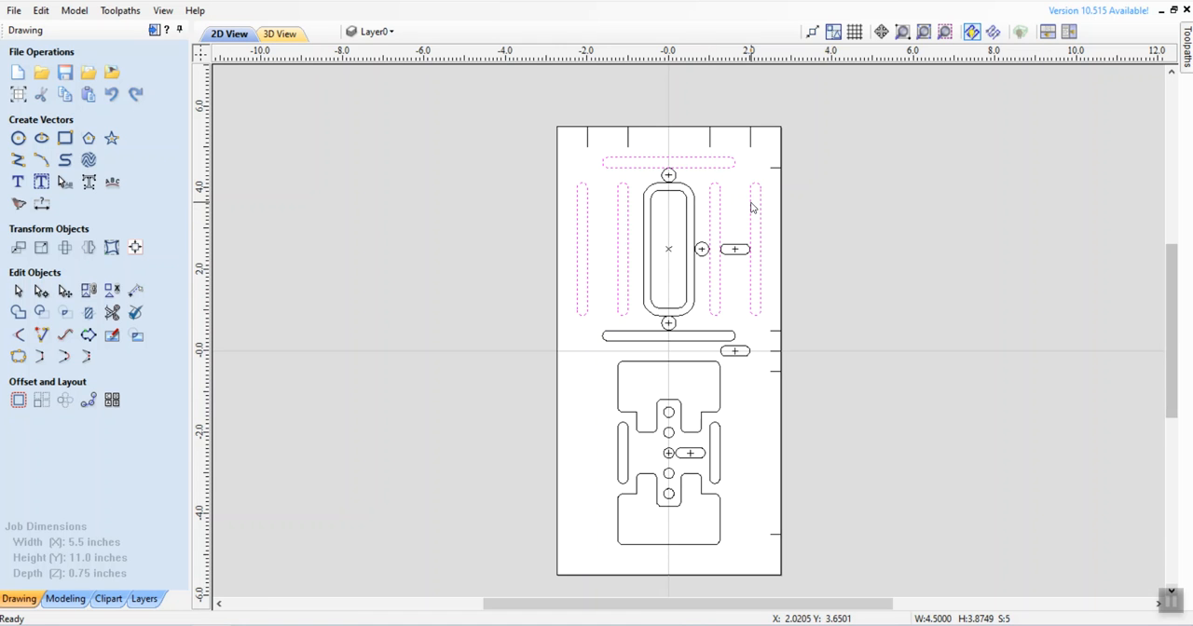
pyautogui.keyDown('shift'); pyautogui.click(627, 335); pyautogui.keyUp('shift')
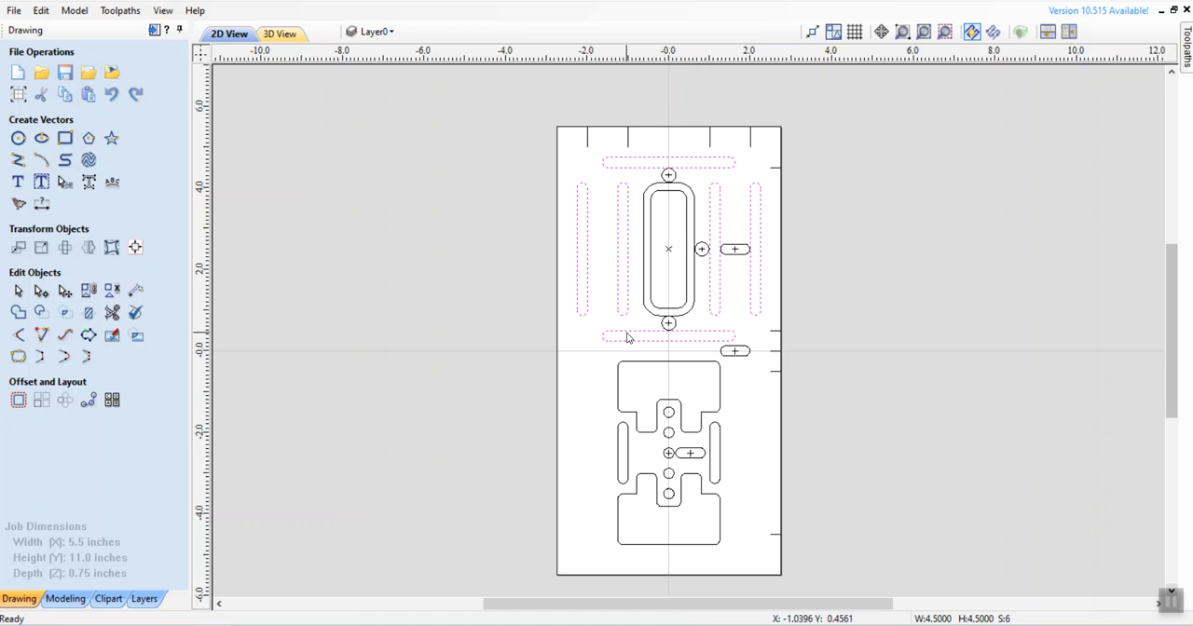
pyautogui.keyDown('shift'); pyautogui.click(629, 448); pyautogui.keyUp('shift')
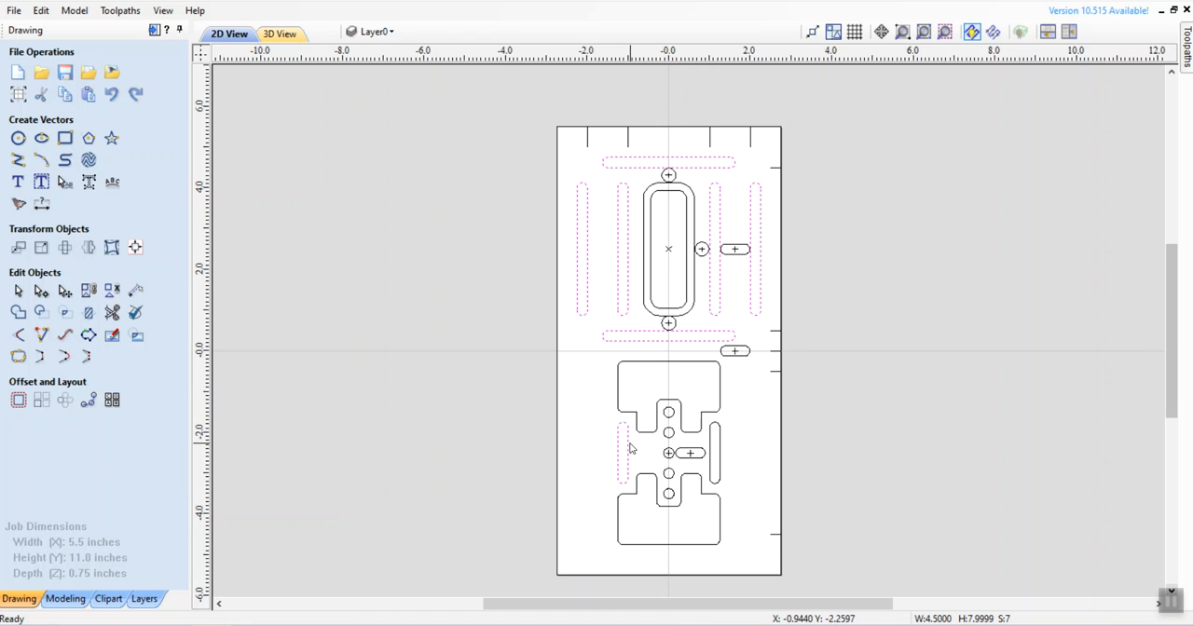
pyautogui.keyDown('shift'); pyautogui.click(720, 451); pyautogui.keyUp('shift')
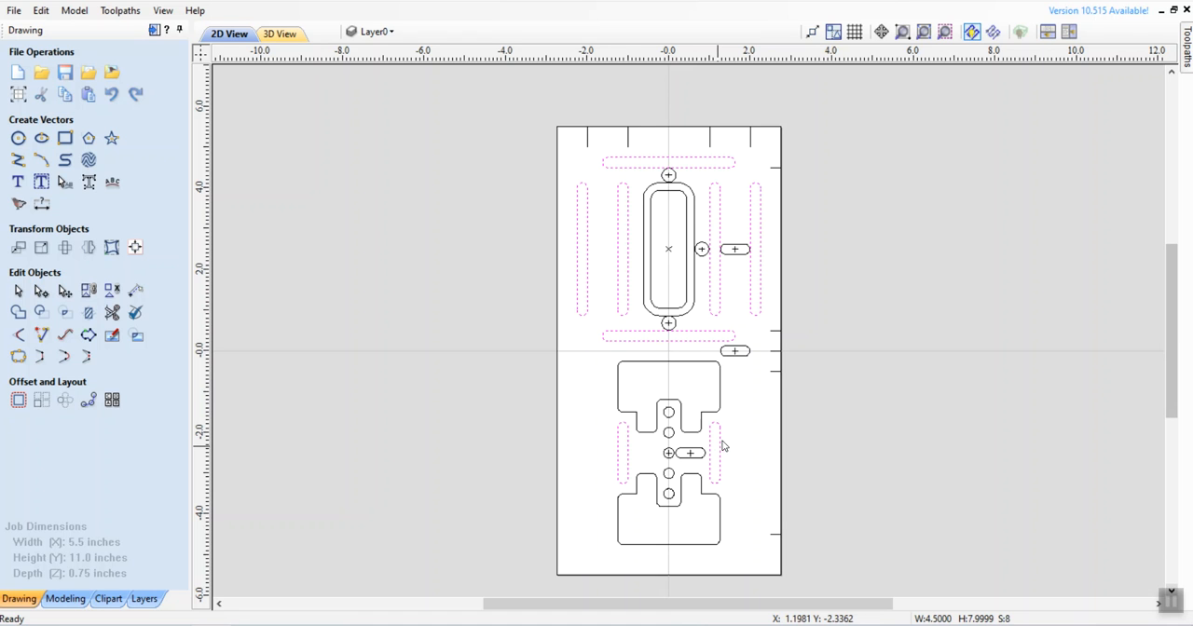
# Step: Start a pocket toolpath for the selected slots with a cut depth of 0.5 inches
pyautogui.click(1186, 50)
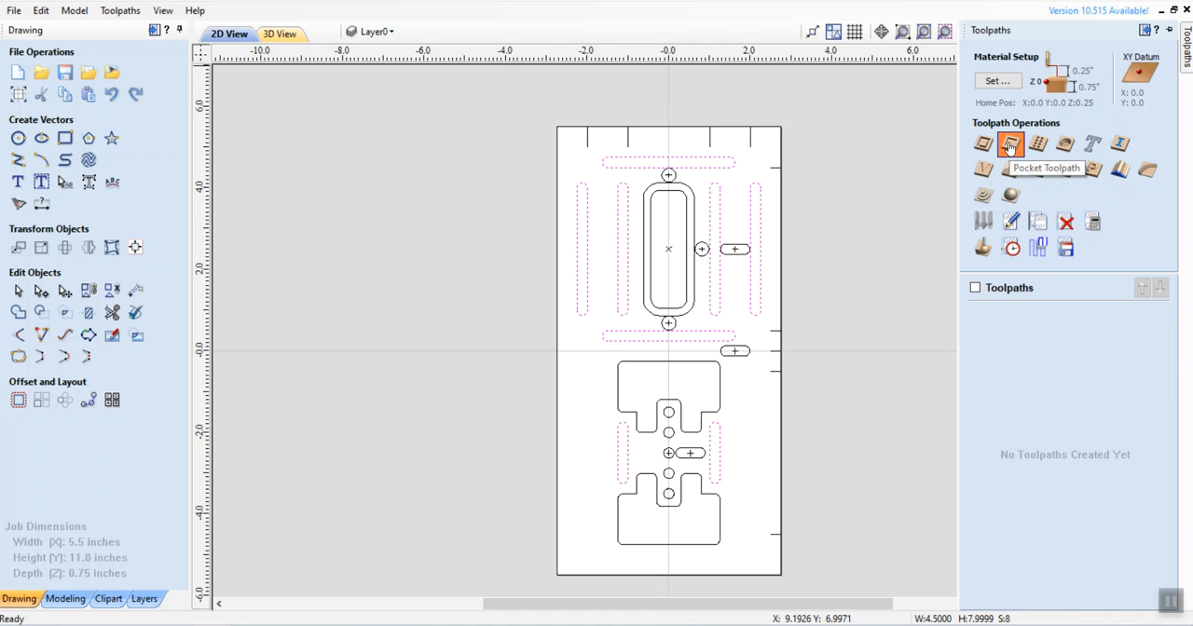
pyautogui.click(1009, 146)
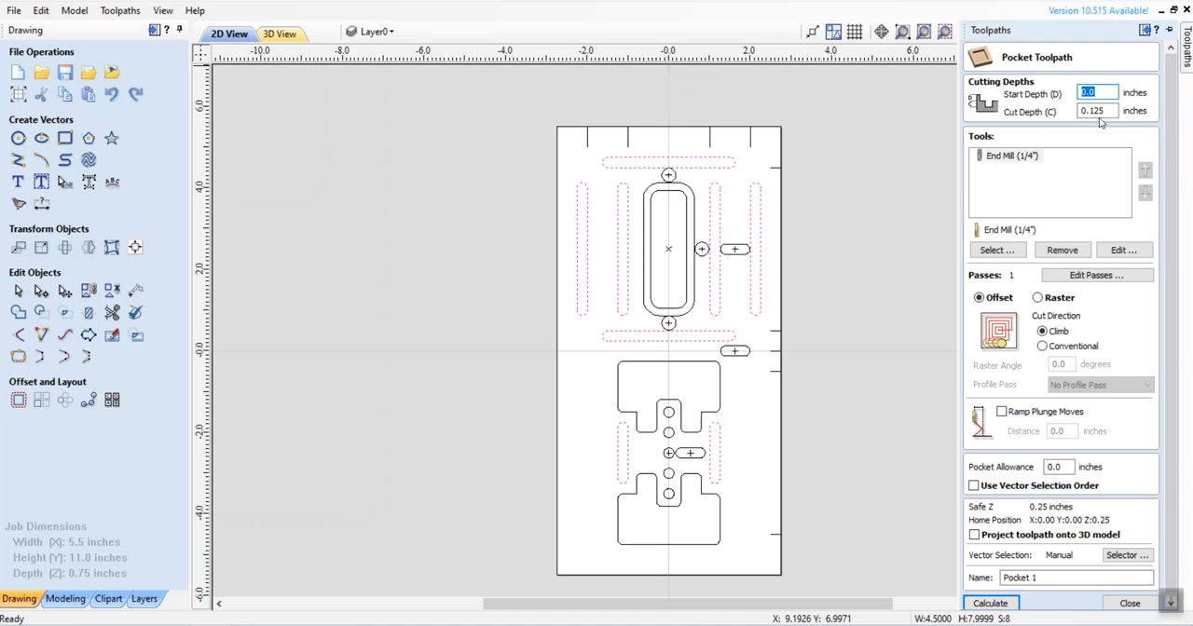
pyautogui.moveTo(1089, 112); pyautogui.dragTo(1106, 110)
pyautogui.write('.')
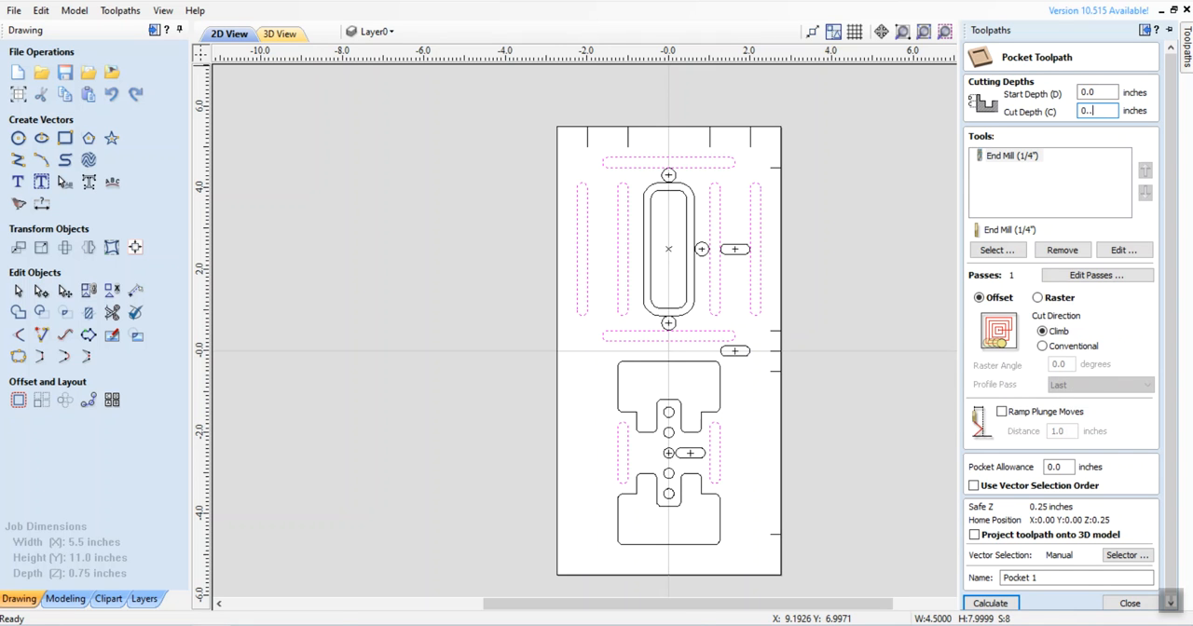
pyautogui.write('5')
pyautogui.click(1090, 111)
pyautogui.press('BackSpace')
# Step: Set the slot pocket's number of passes to 3
pyautogui.click(1088, 278)
pyautogui.click(601, 483)
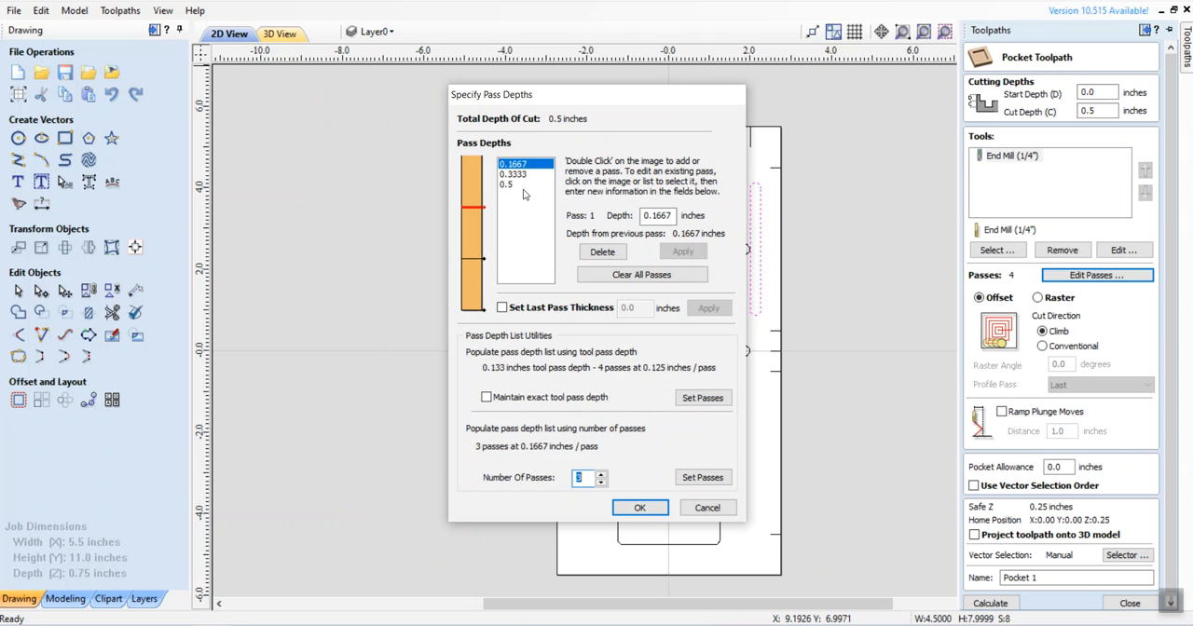
pyautogui.click(641, 511)
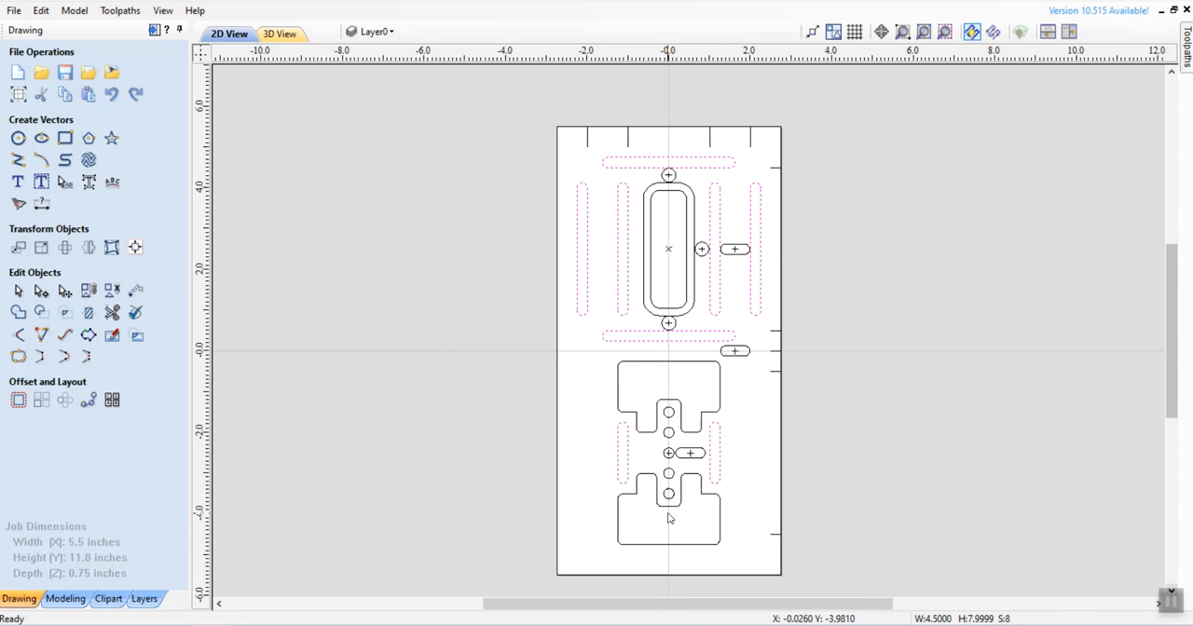
# Step: Name the pocket toolpath "1/4" Slots for Guides @.5" and calculate it
pyautogui.moveTo(1188, 39)
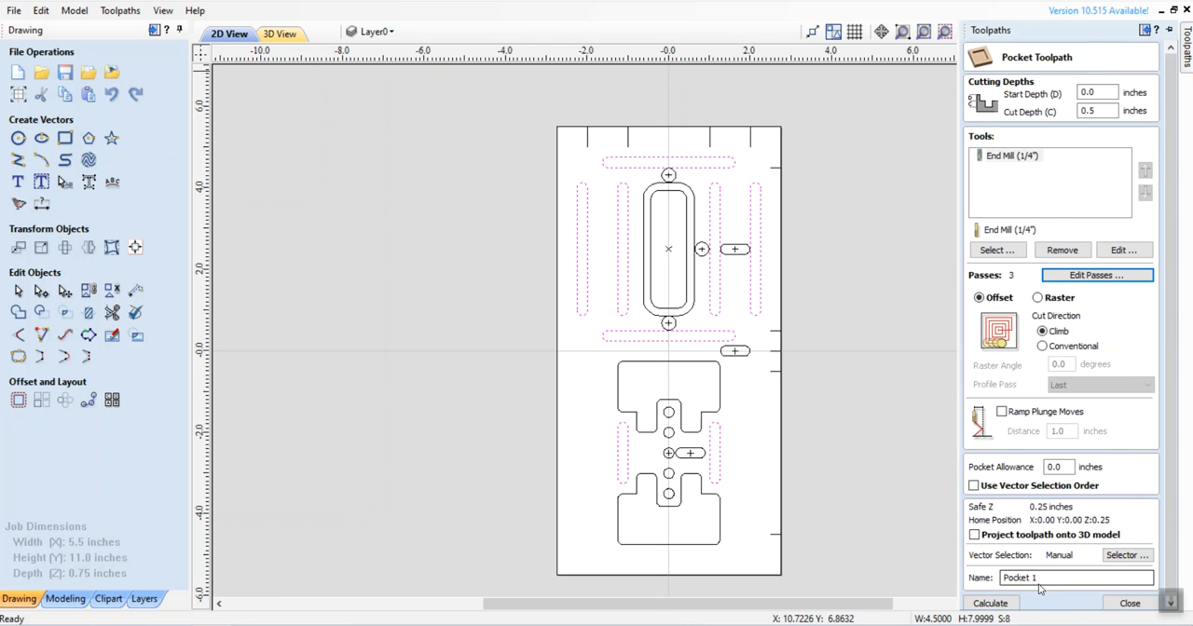
pyautogui.moveTo(1050, 576); pyautogui.dragTo(1008, 577)
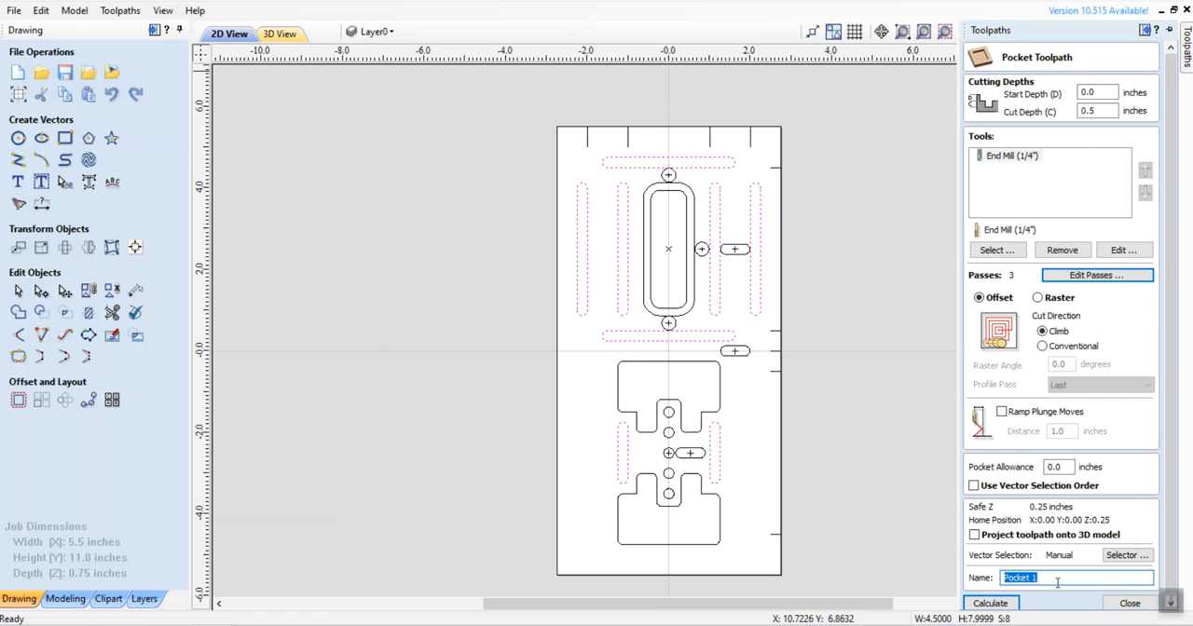
pyautogui.write('1/4" Slots for Guides @.5')
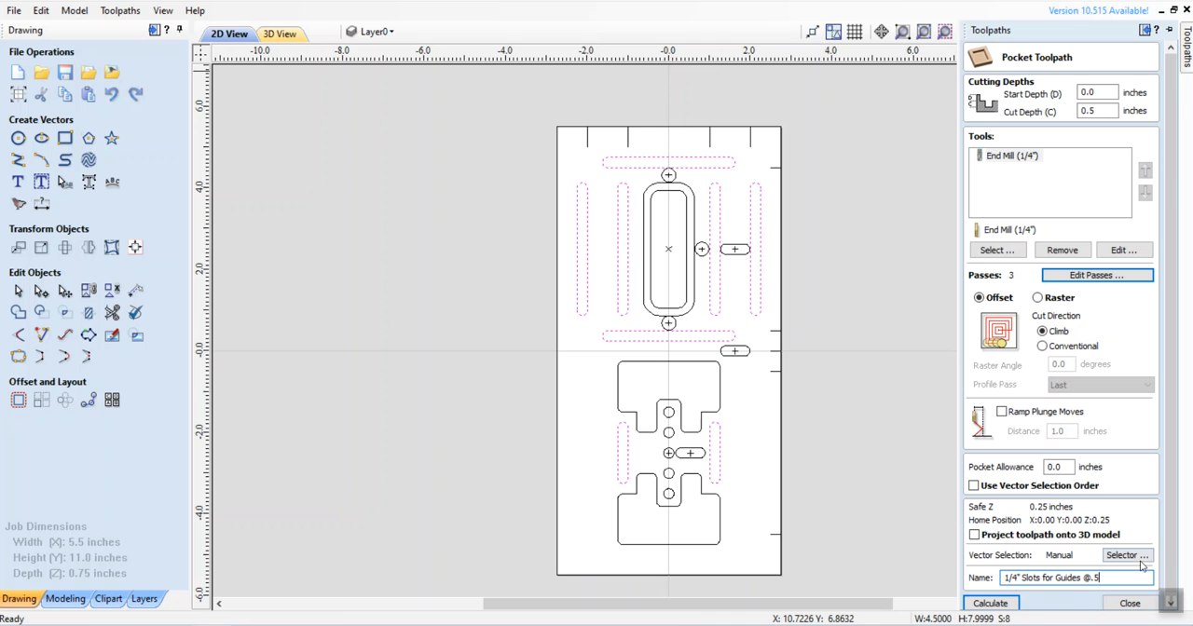
pyautogui.click(993, 604)
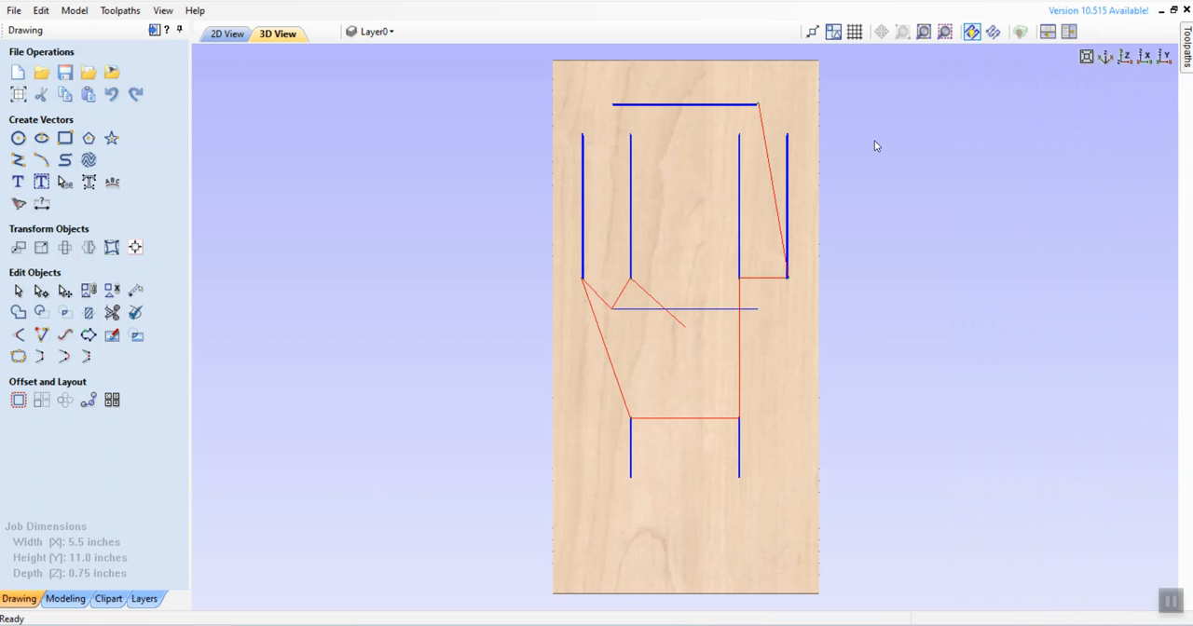
# Step: Return to the 2D view, deselect the slots, hide the guide slots toolpath and close the toolpath preview
pyautogui.click(1187, 56)
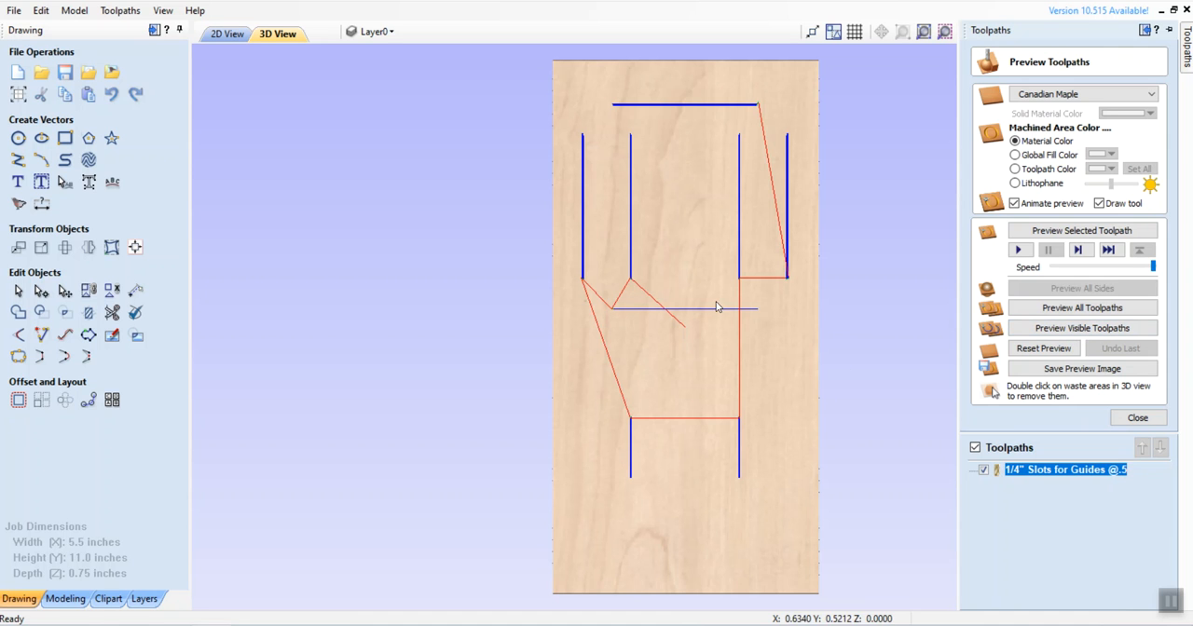
pyautogui.click(227, 35)
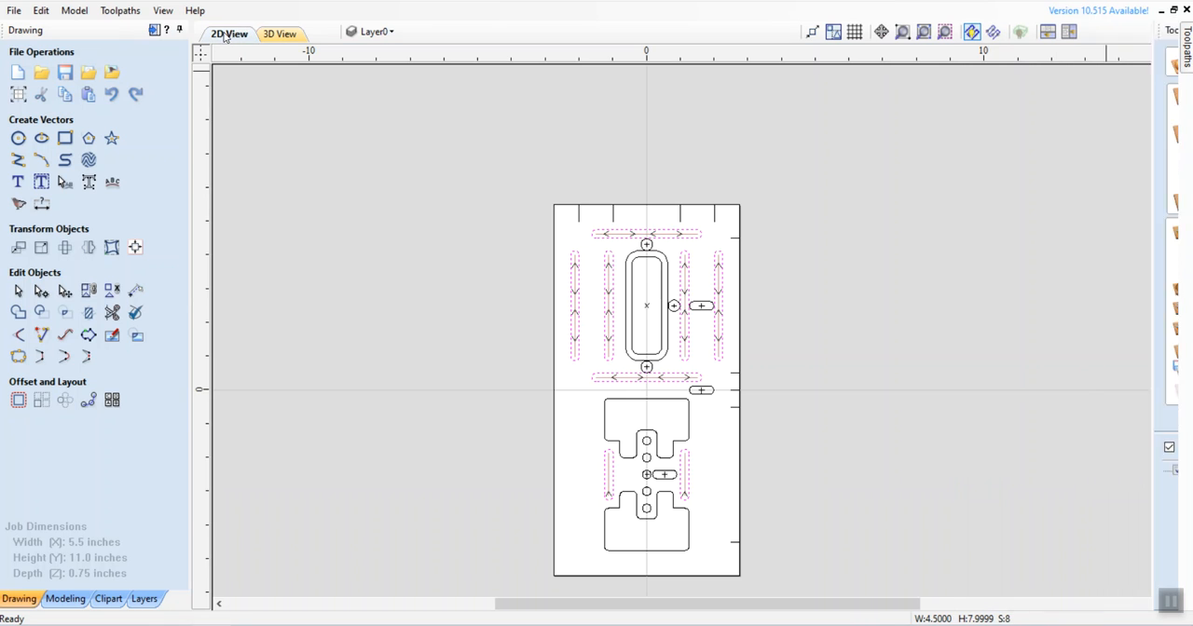
pyautogui.click(809, 344)
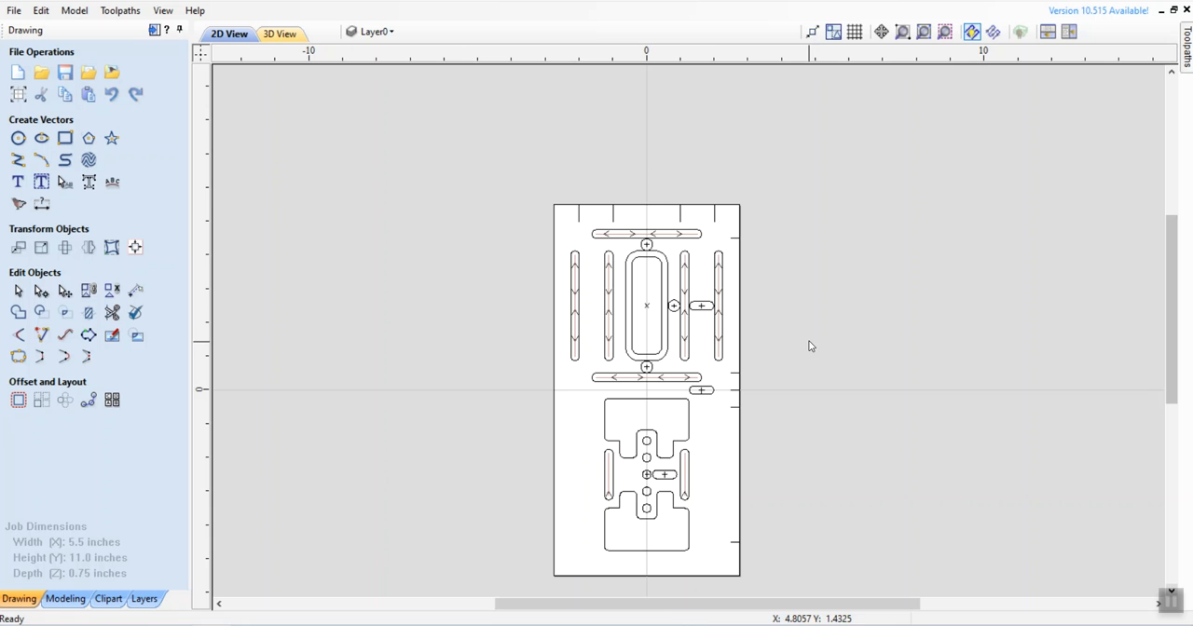
pyautogui.click(900, 34)
pyautogui.moveTo(523, 179)
pyautogui.mouseDown()
pyautogui.moveTo(652, 466)
pyautogui.moveTo(751, 590)
pyautogui.mouseUp()
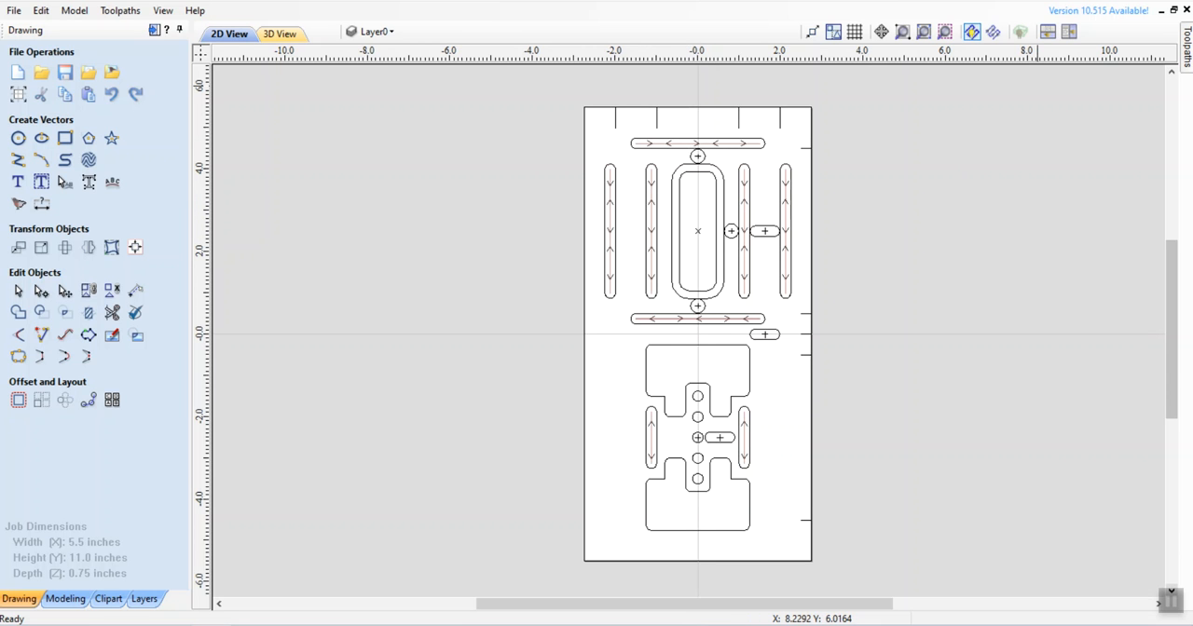
pyautogui.click(1188, 48)
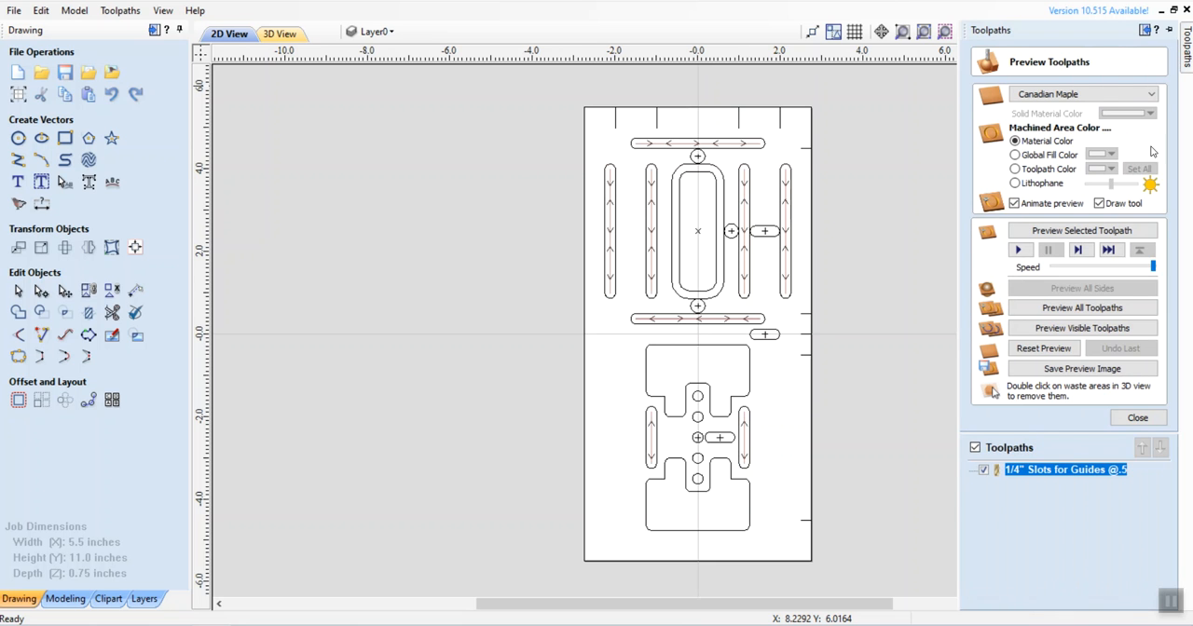
pyautogui.click(983, 473)
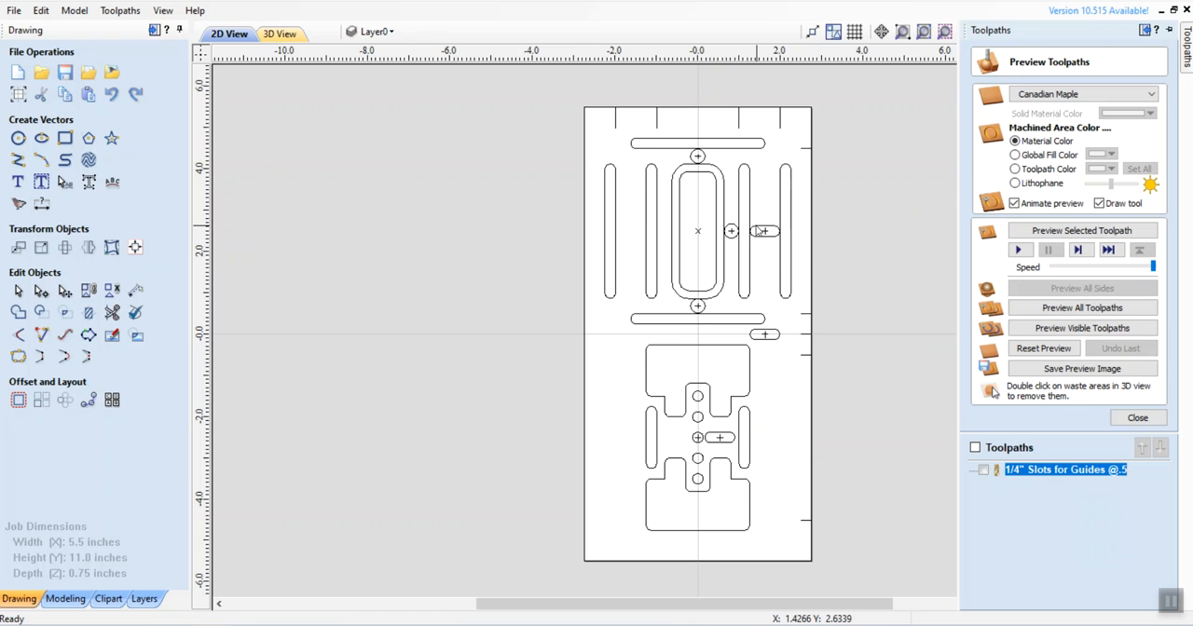
pyautogui.click(1146, 423)
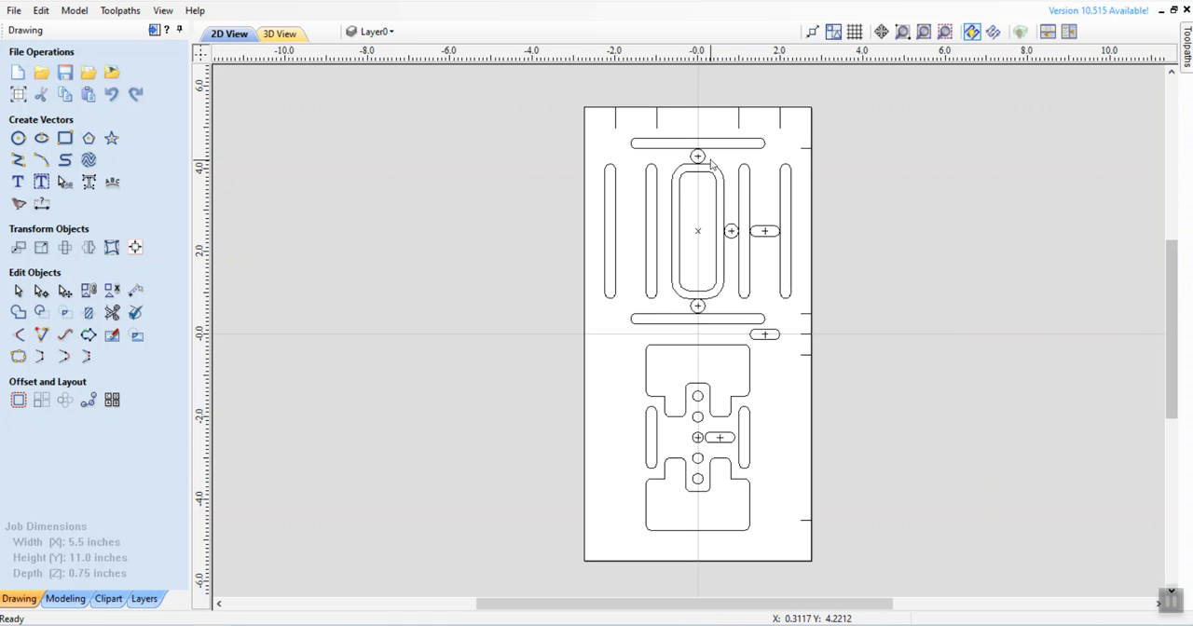
# Step: Select the circles above and below the central rounded rectangle, the short horizontal slot beside it and the one in the lower pattern
pyautogui.click(704, 156)
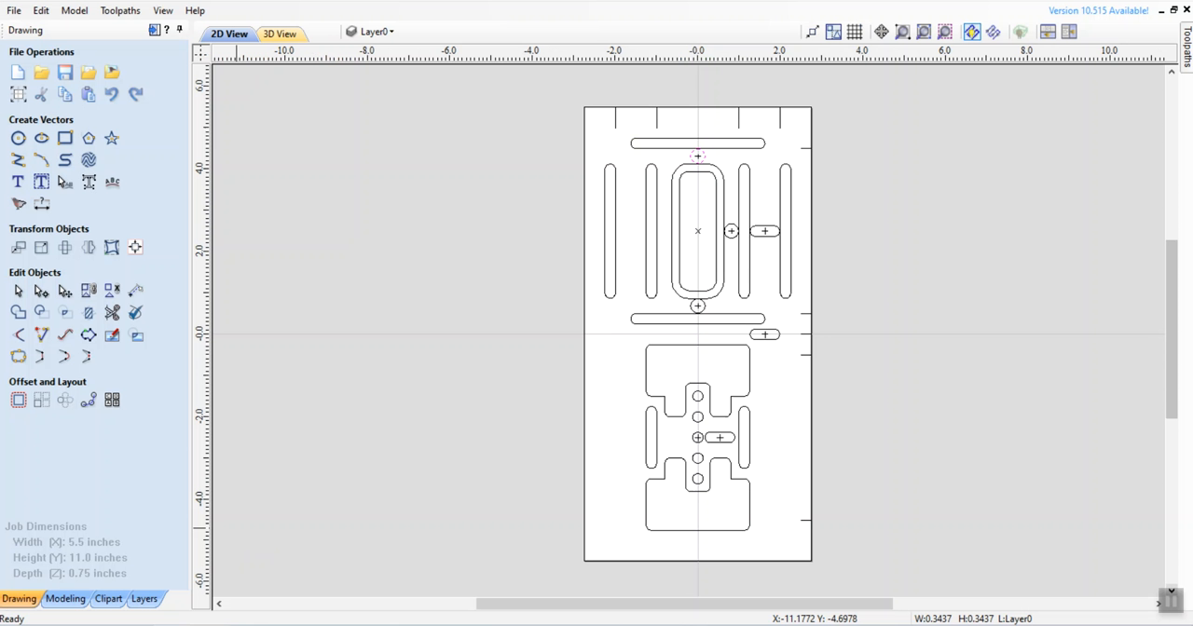
pyautogui.keyDown('shift'); pyautogui.click(773, 231); pyautogui.keyUp('shift')
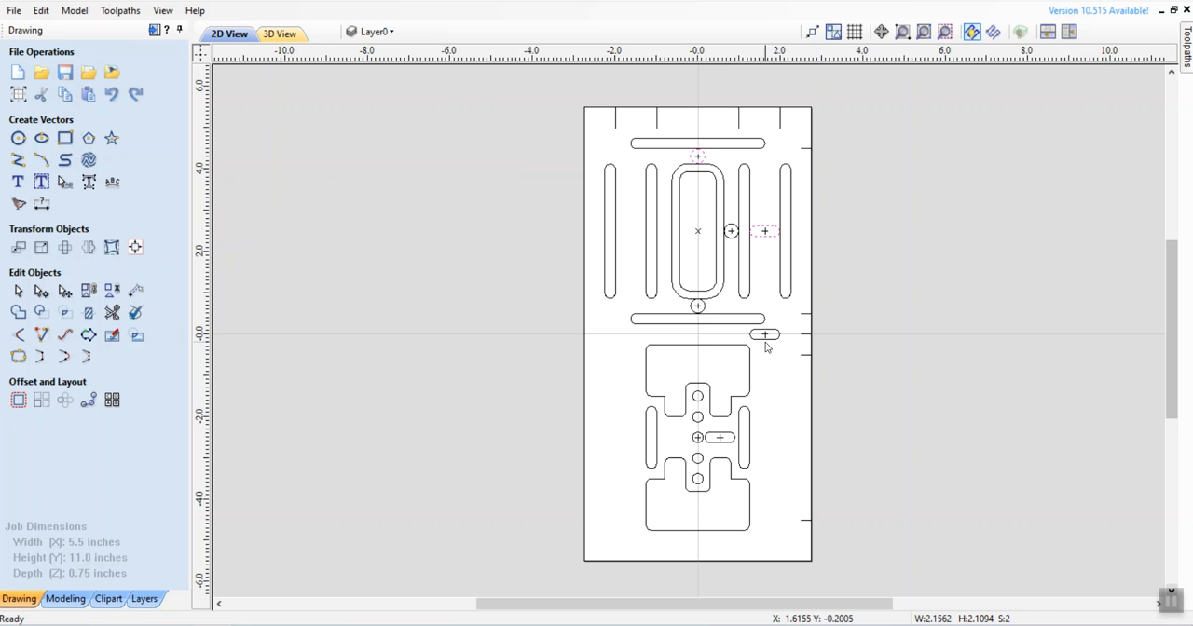
pyautogui.keyDown('shift'); pyautogui.click(731, 438); pyautogui.keyUp('shift')
pyautogui.keyDown('shift'); pyautogui.click(706, 308); pyautogui.keyUp('shift')
# Step: Start a pocket toolpath for the selected circles and short slots with a cut depth of 0.8 inches
pyautogui.moveTo(1187, 53)
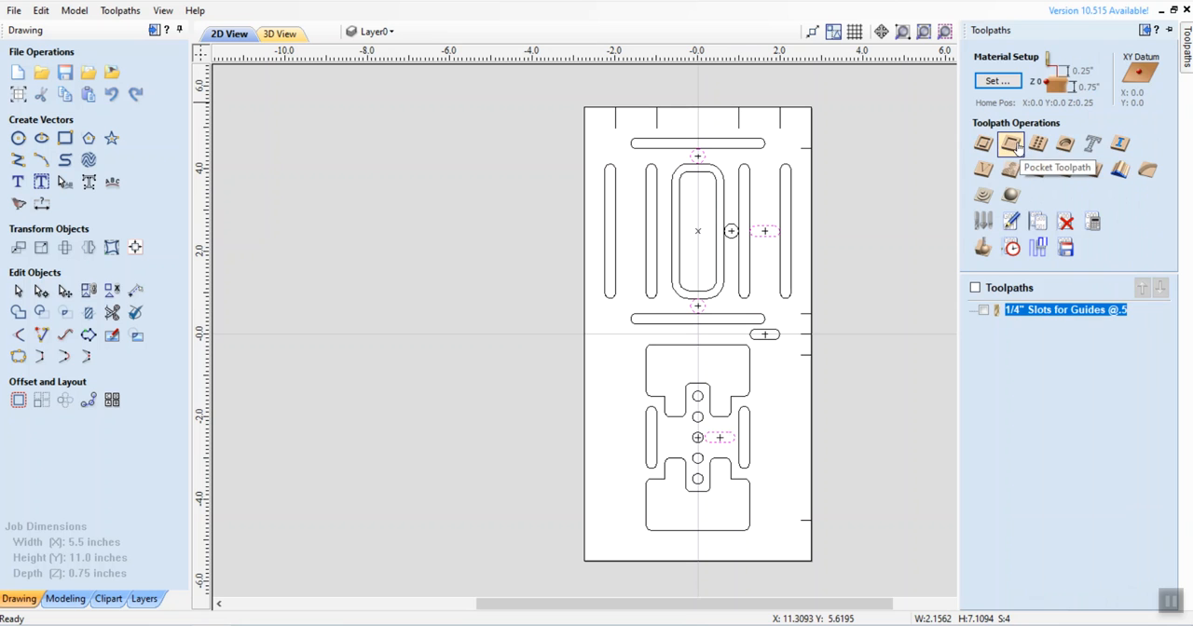
pyautogui.click(1017, 147)
pyautogui.click(1096, 110)
pyautogui.press('BackSpace')
pyautogui.write('8')
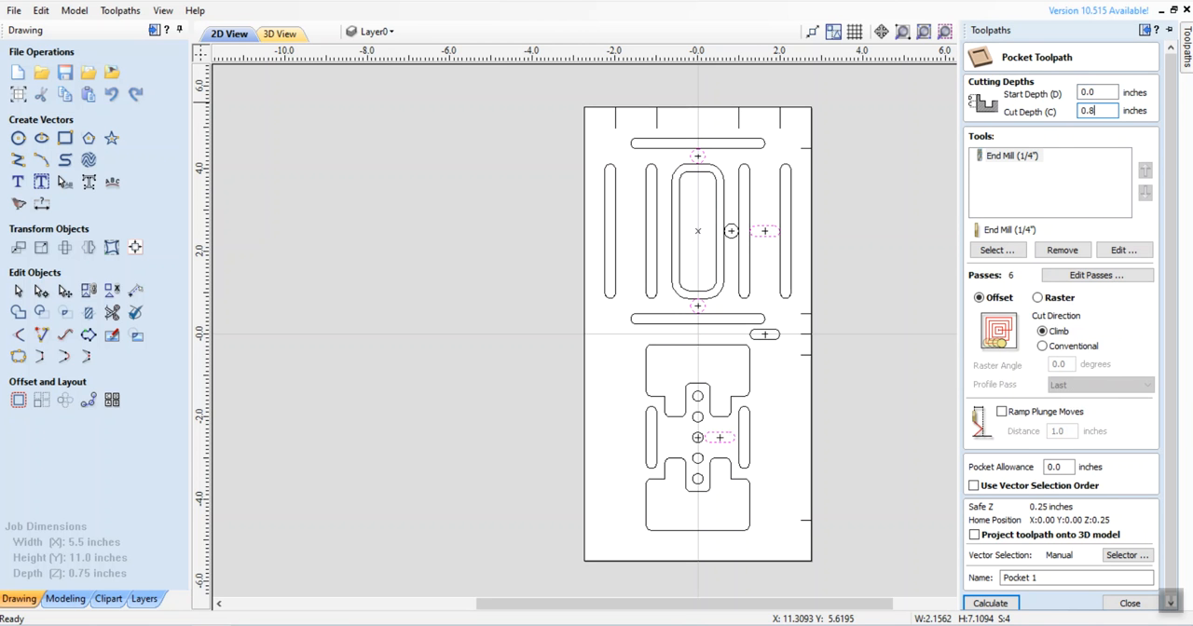
# Step: Set the number of passes for the 0.8-inch-deep pocket to 4
pyautogui.click(1096, 275)
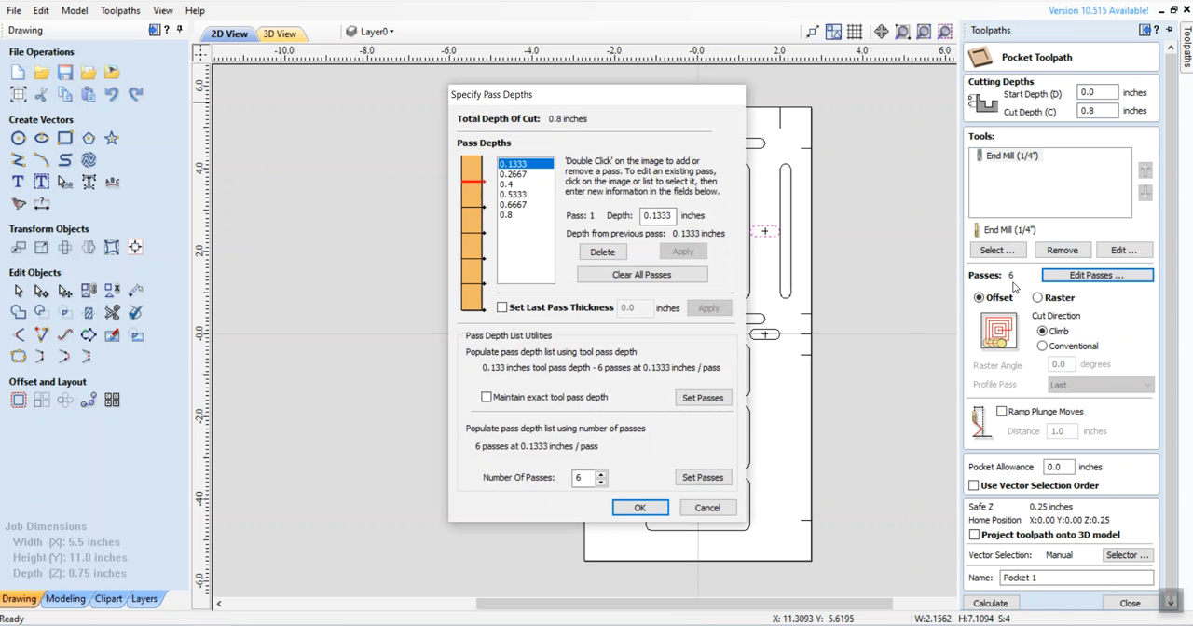
pyautogui.click(602, 483)
pyautogui.click(601, 483)
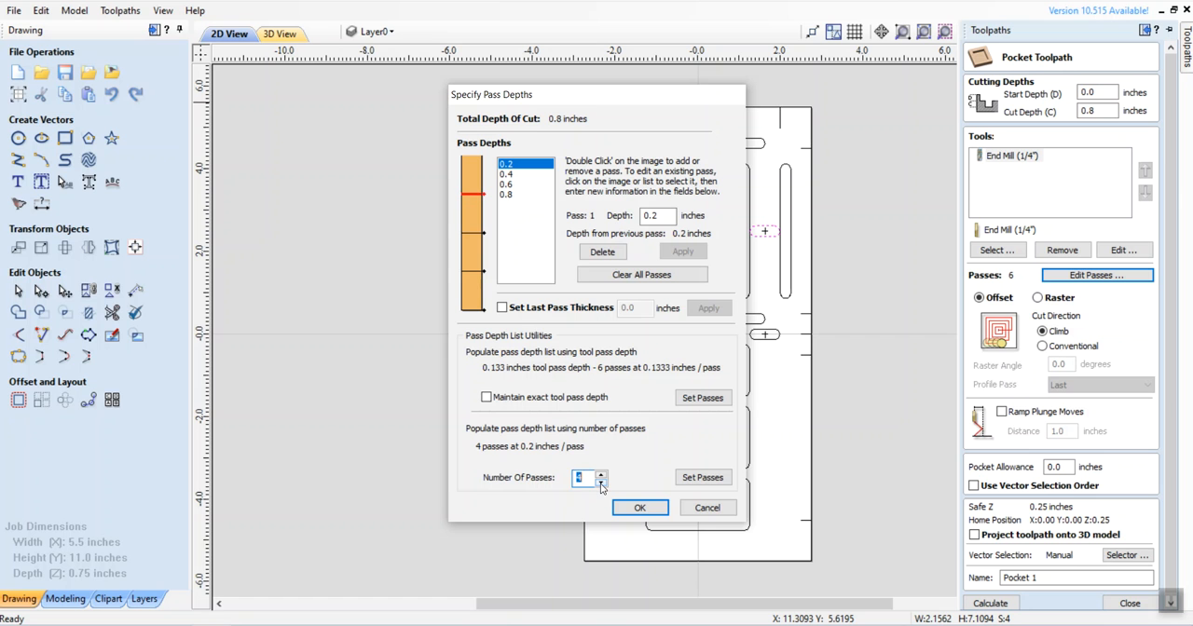
pyautogui.click(640, 508)
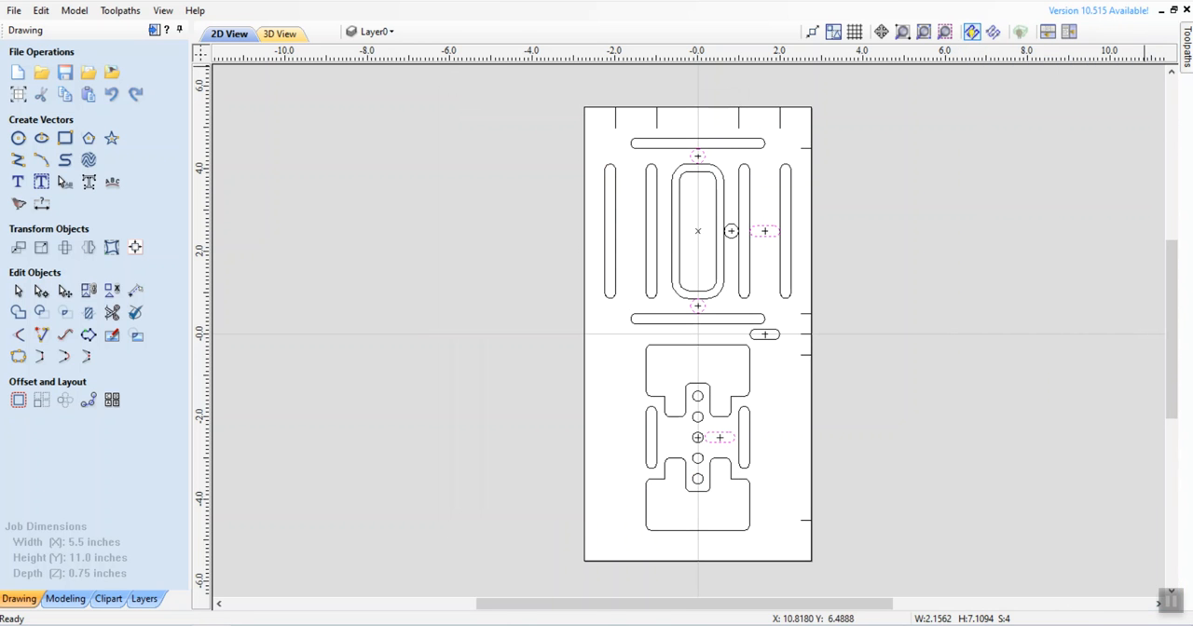
# Step: Name the 0.8-inch-deep pocket toolpath "Peeps @.8" and calculate it, accepting the cut through the material
pyautogui.moveTo(1186, 49)
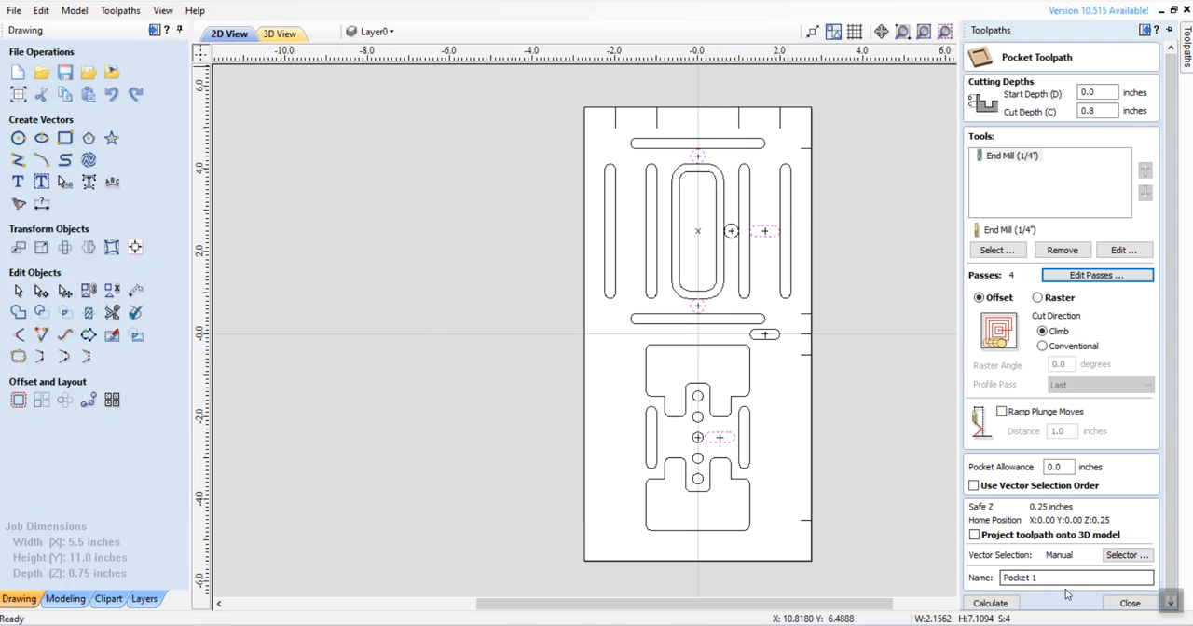
pyautogui.moveTo(1049, 581); pyautogui.dragTo(1009, 582)
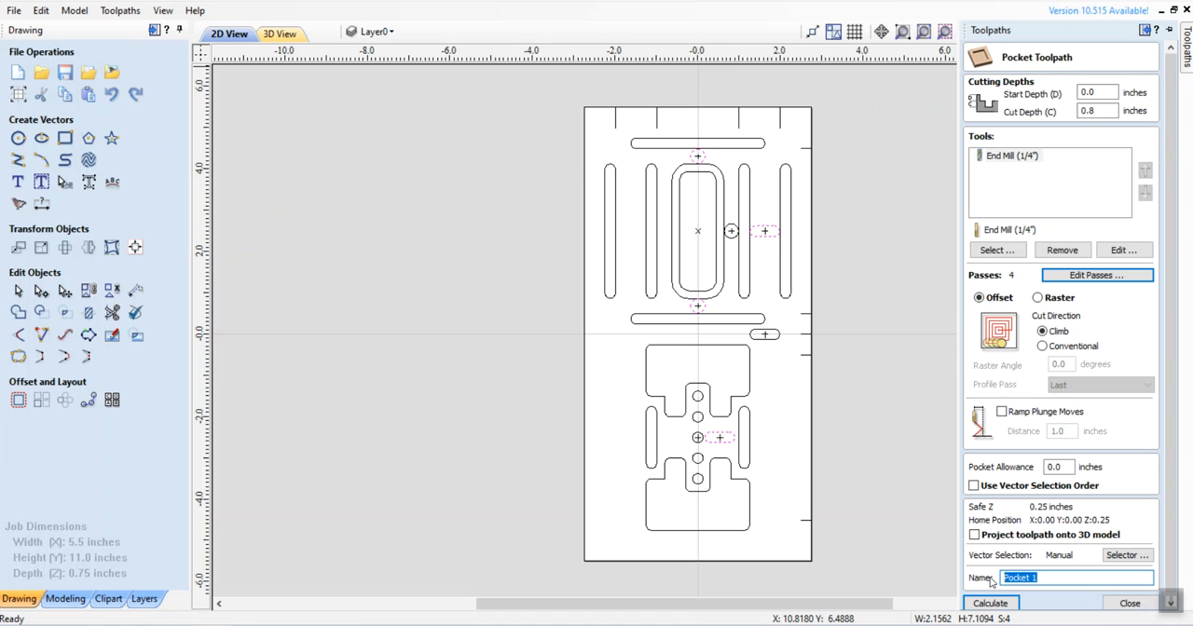
pyautogui.write('Peeps @.8')
pyautogui.click(991, 604)
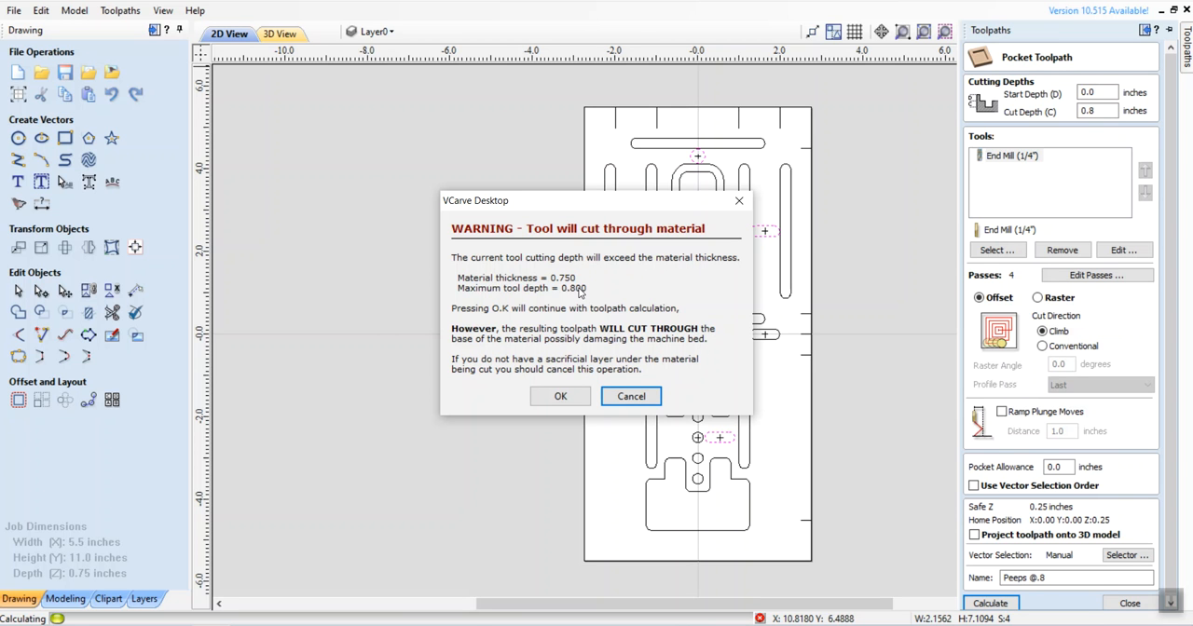
pyautogui.click(560, 396)
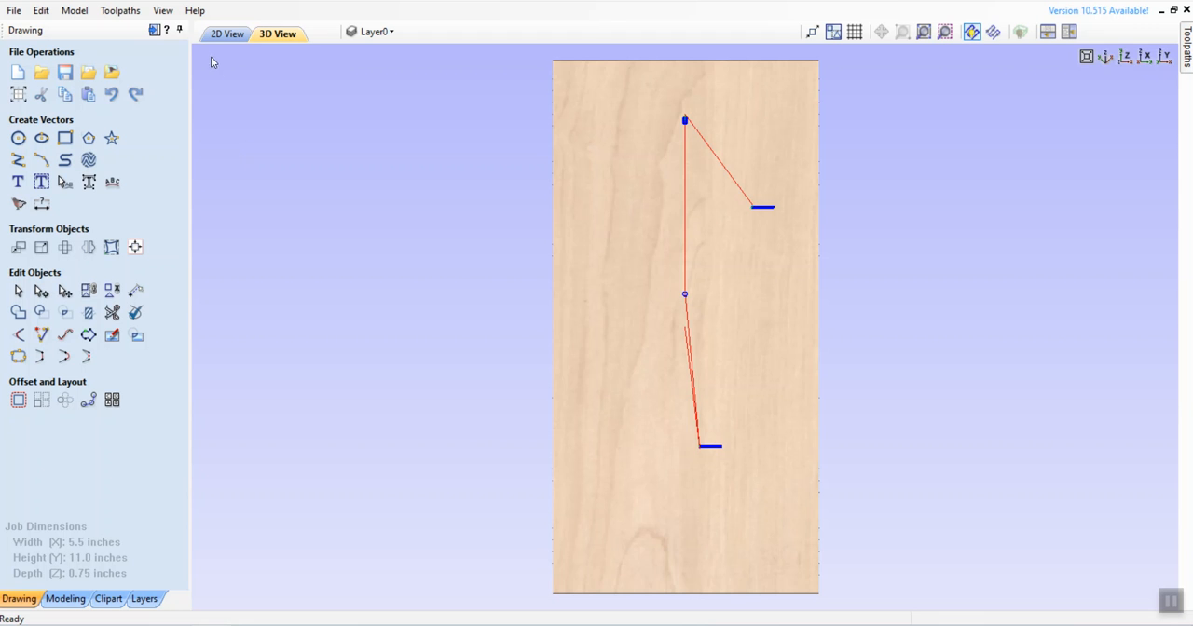
# Step: In the 2D view, select the inner rounded rectangle and the two large notched pockets in the lower pattern, and close the toolpath preview
pyautogui.click(227, 33)
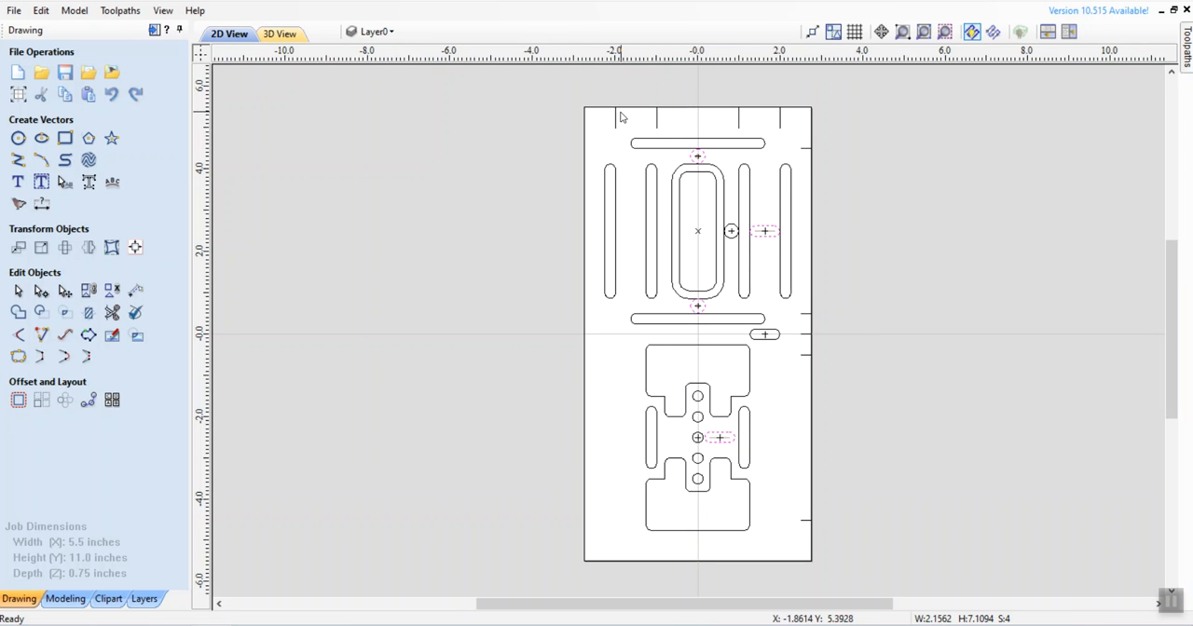
pyautogui.click(691, 178)
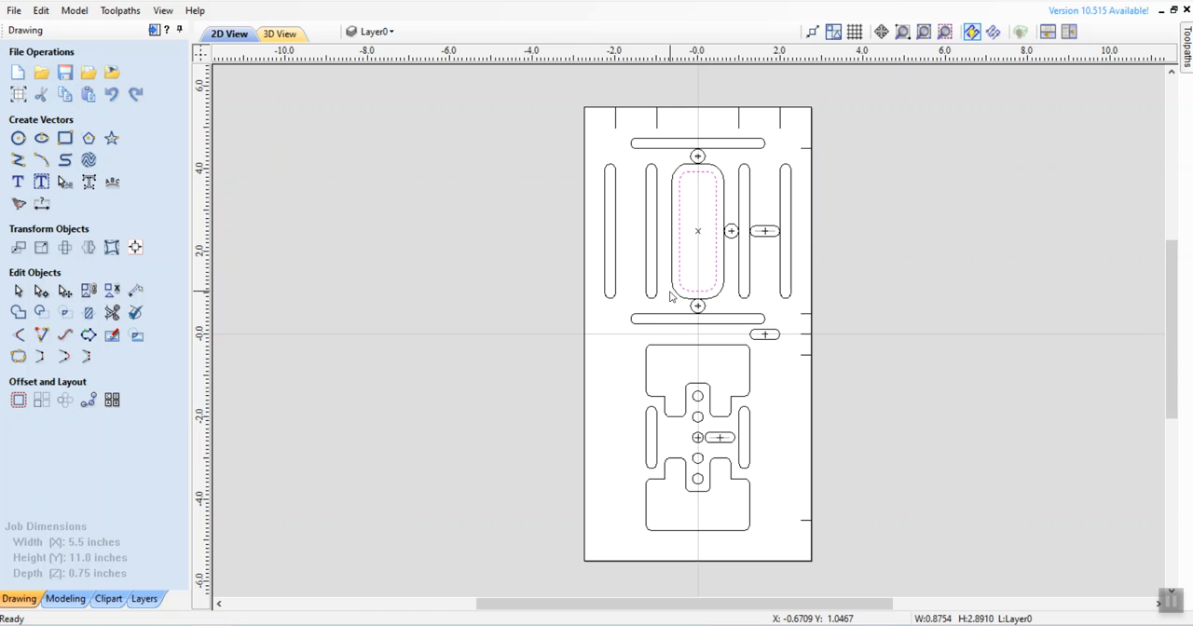
pyautogui.keyDown('shift'); pyautogui.click(664, 352); pyautogui.keyUp('shift')
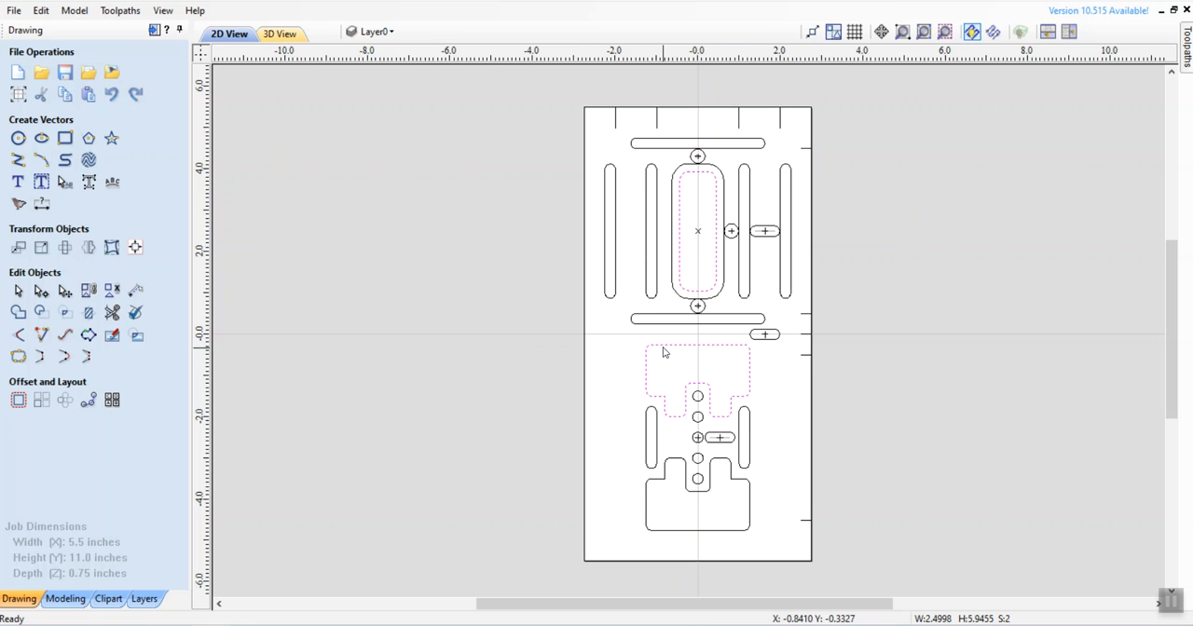
pyautogui.keyDown('shift'); pyautogui.click(650, 485); pyautogui.keyUp('shift')
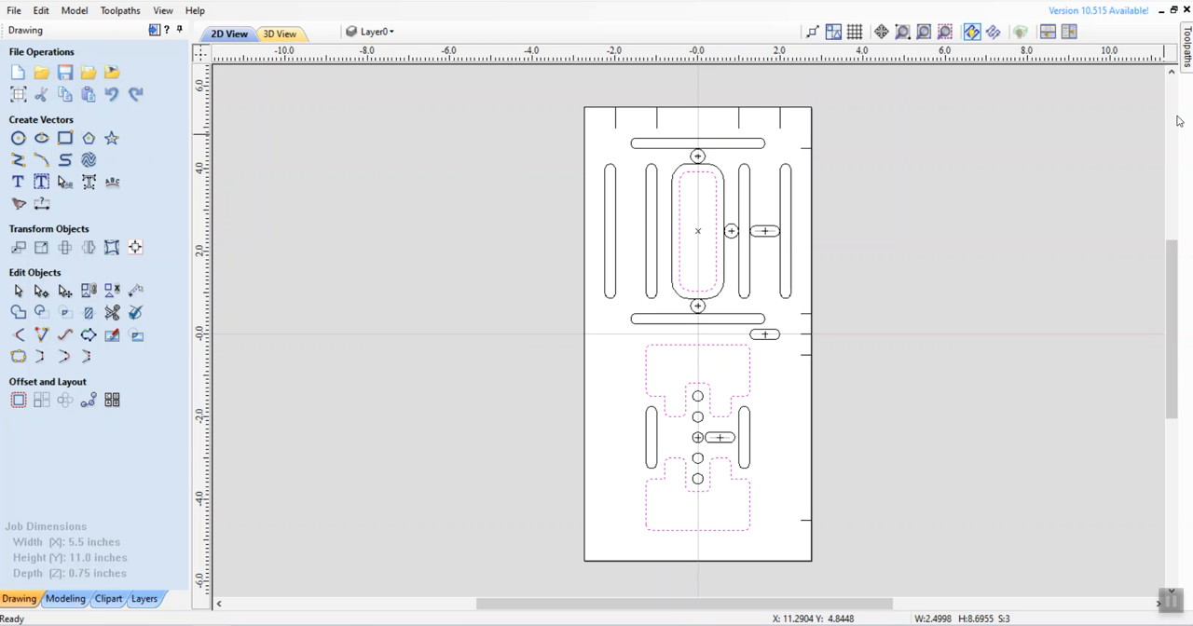
pyautogui.click(1188, 47)
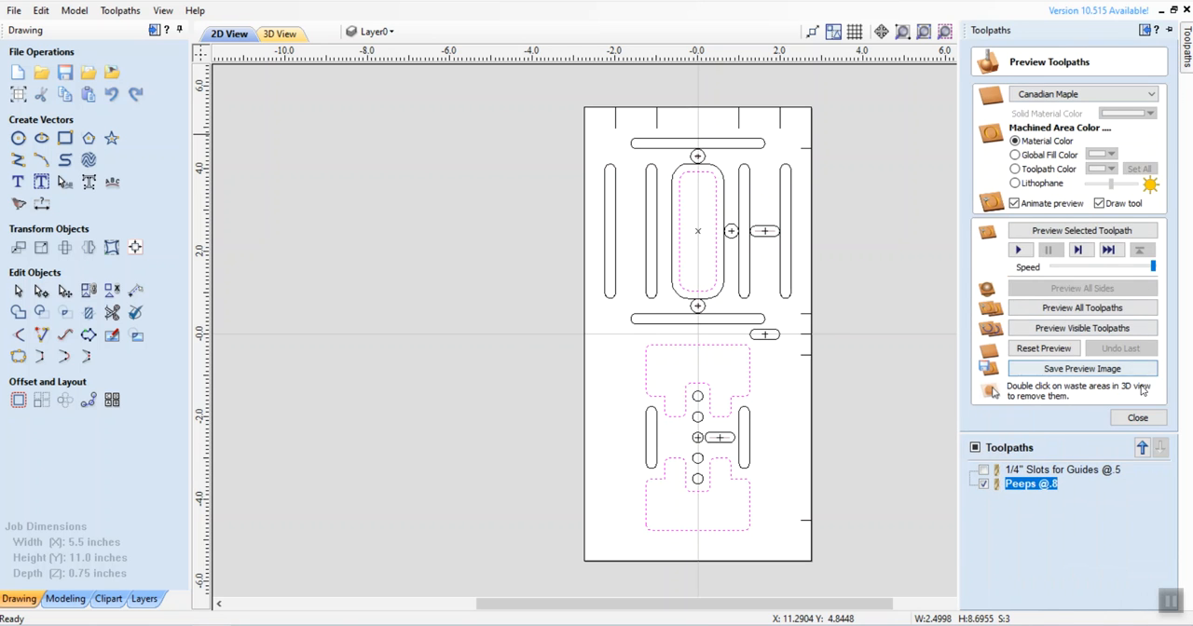
pyautogui.click(1139, 418)
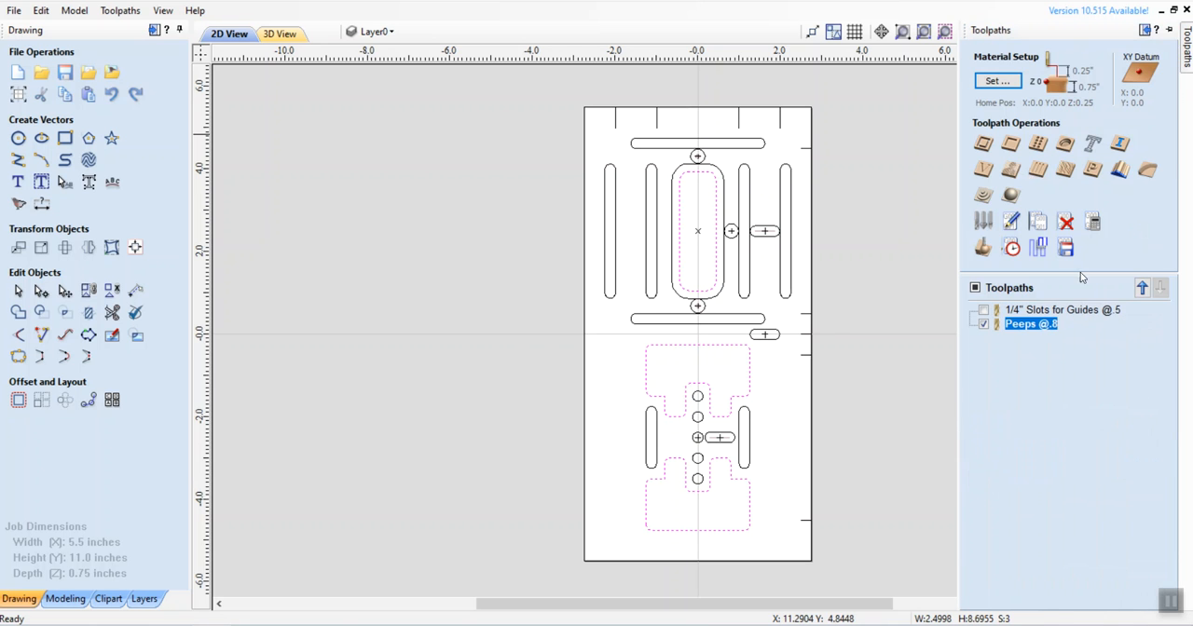
pyautogui.click(983, 144)
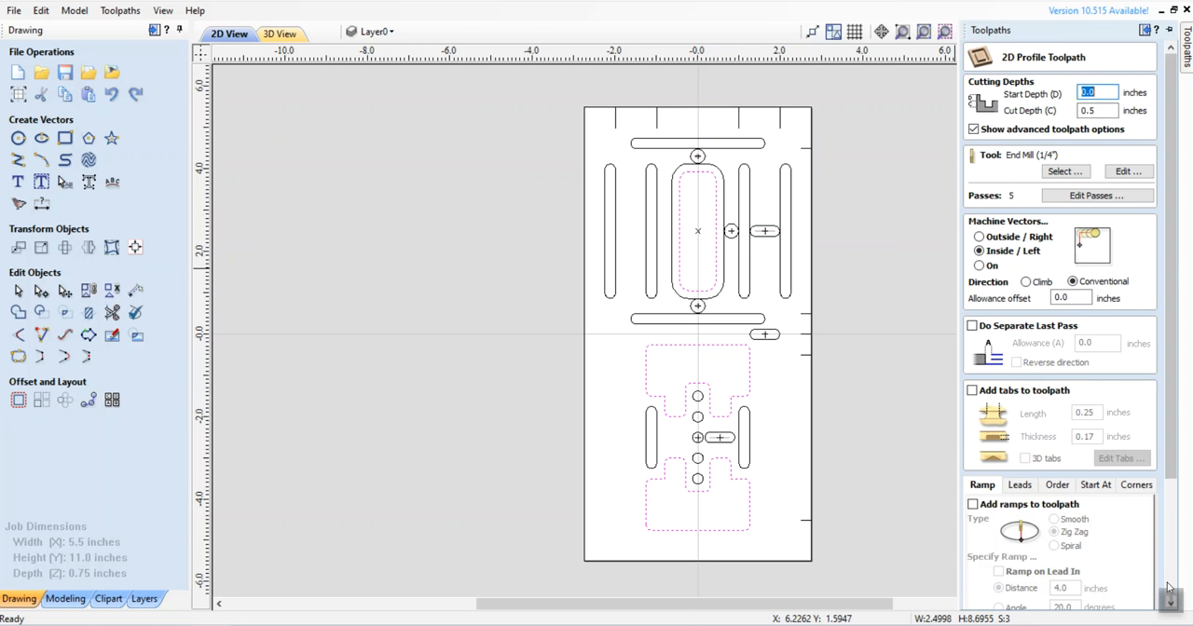
pyautogui.scroll(-3, 1170, 455)
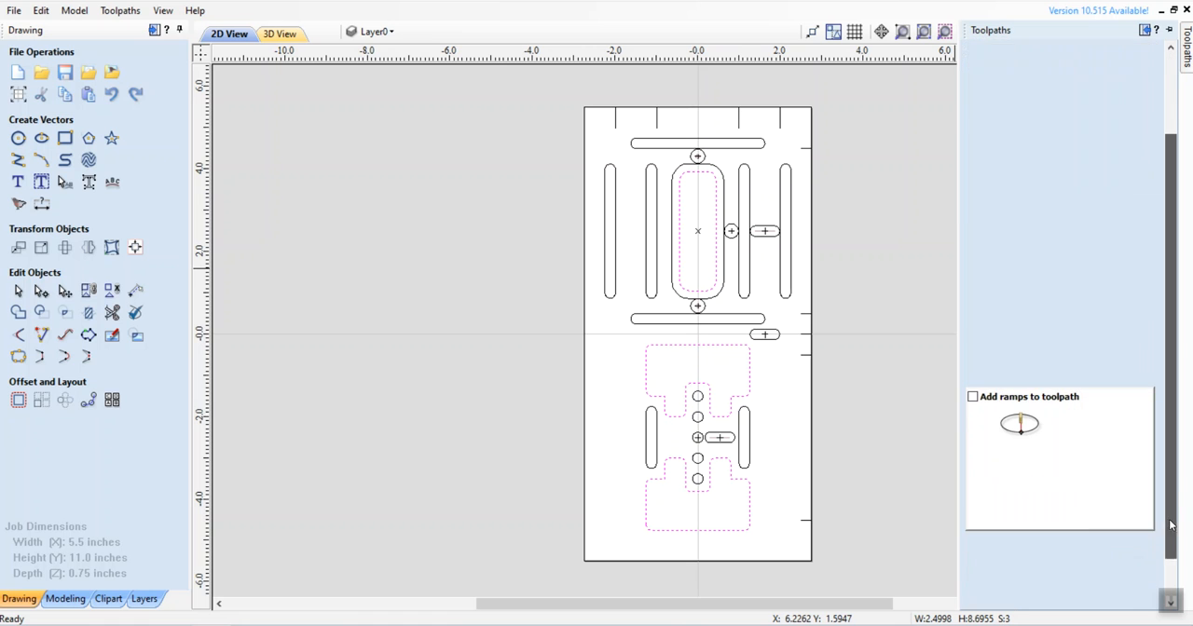
pyautogui.click(1128, 608)
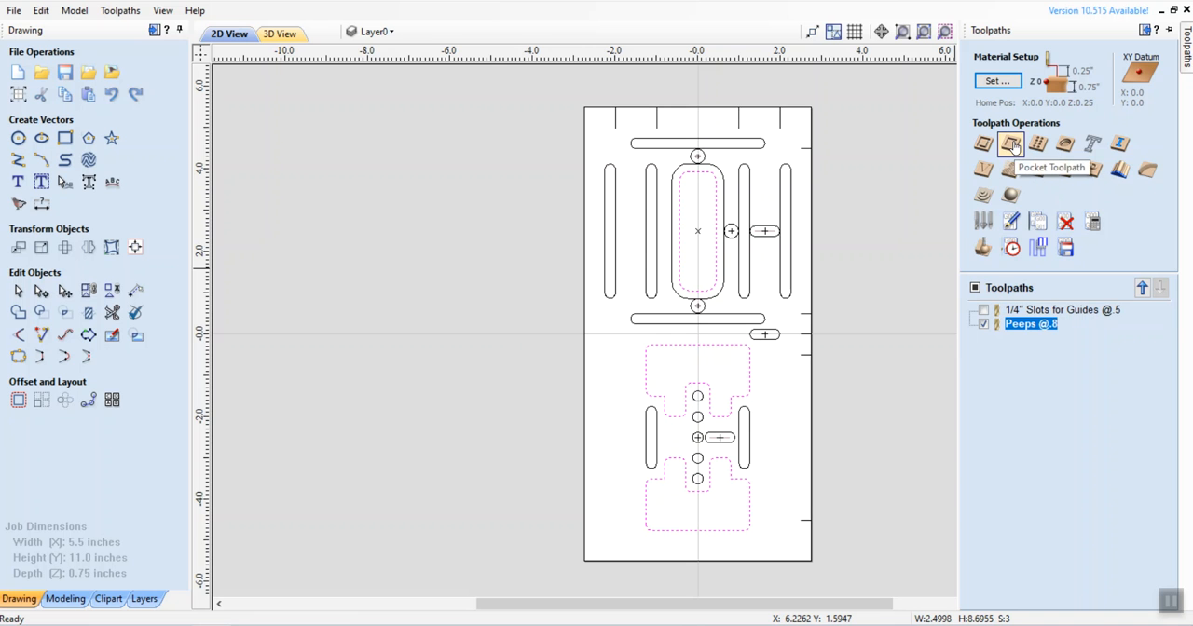
# Step: Start a pocket toolpath for the selected rounded rectangle and notched shapes and set its number of passes to 5
pyautogui.click(1013, 142)
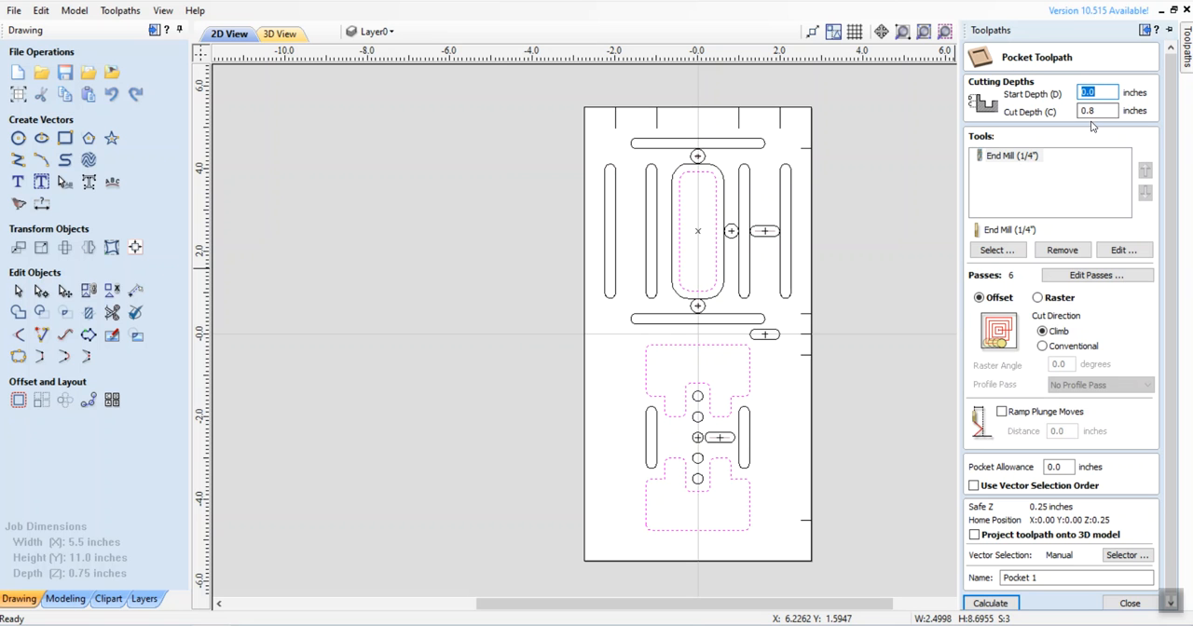
pyautogui.click(1096, 275)
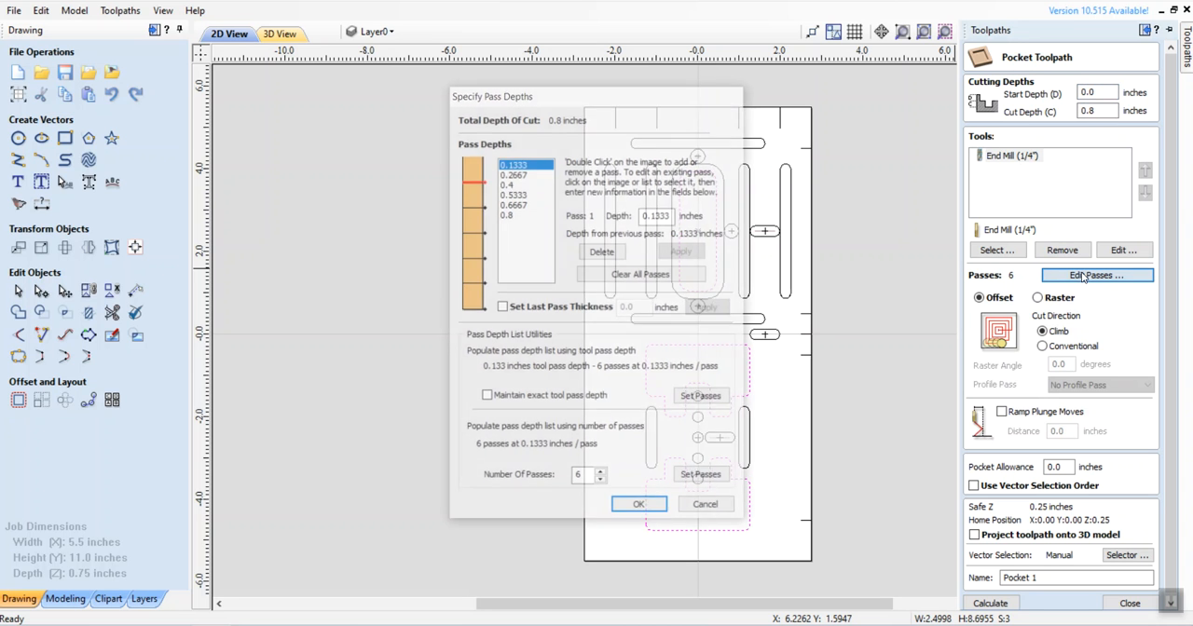
pyautogui.click(601, 482)
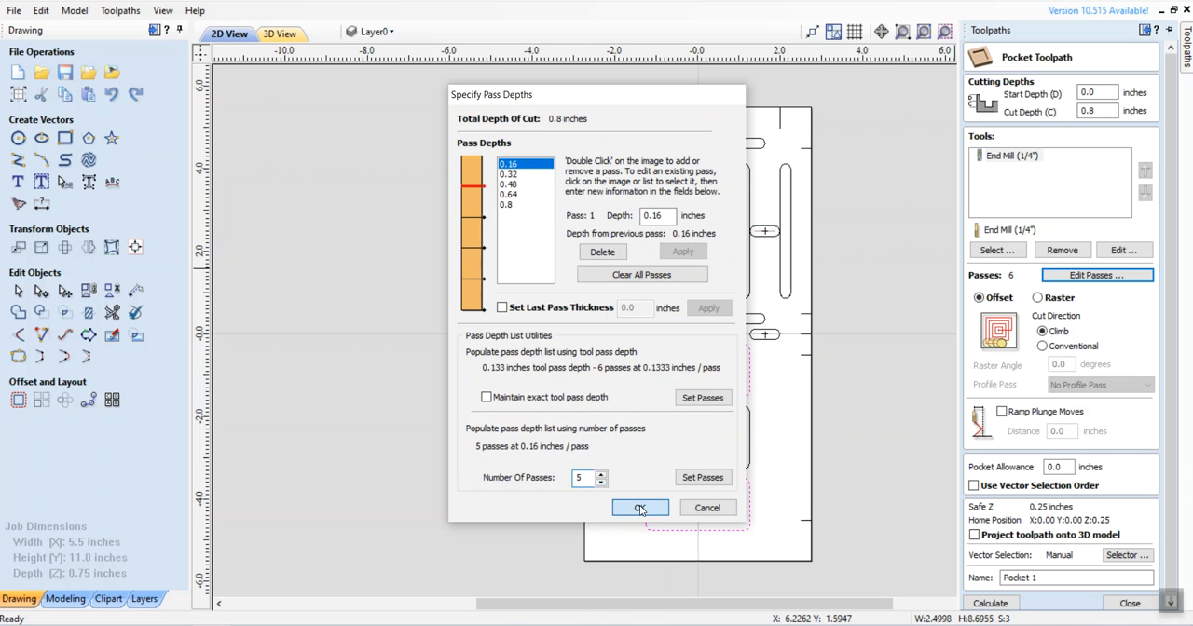
pyautogui.click(639, 507)
# Step: Name the pocket toolpath "Route Pockets @.8" and calculate it, accepting the cut through the material
pyautogui.moveTo(1049, 578); pyautogui.dragTo(983, 580)
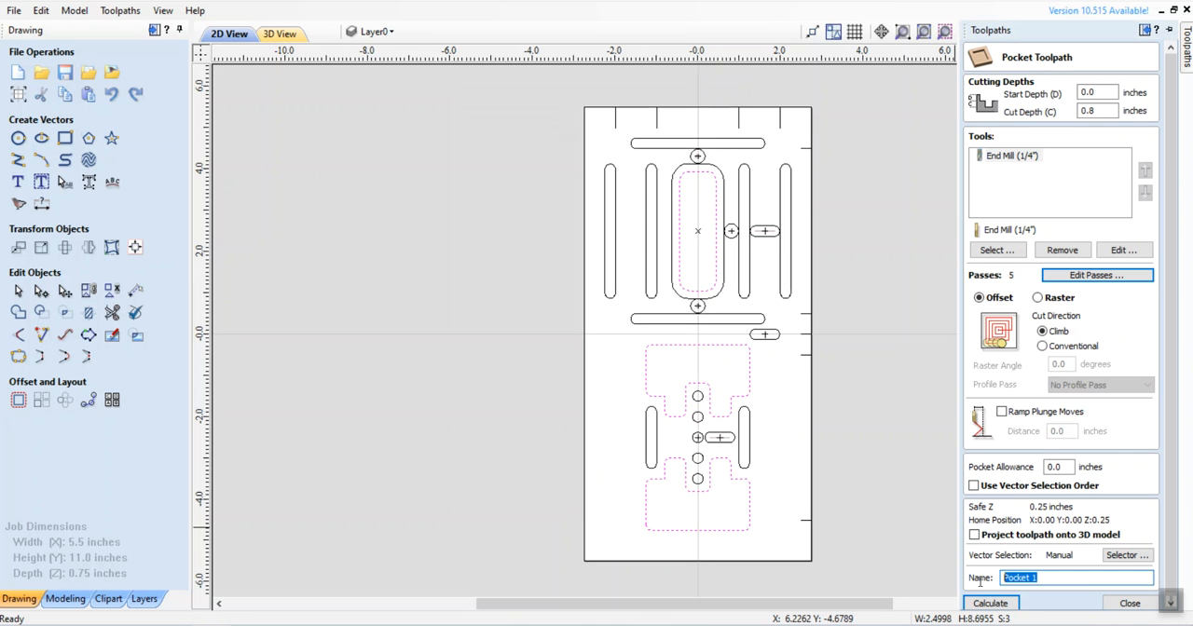
pyautogui.write('Route')
pyautogui.press('Return')
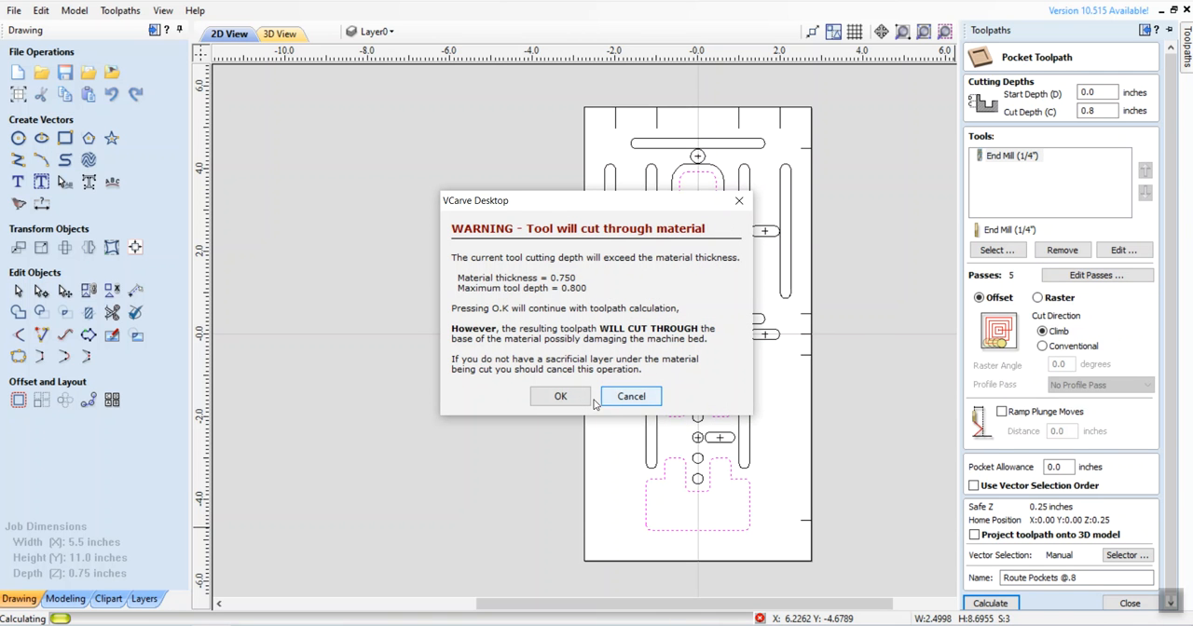
pyautogui.click(560, 397)
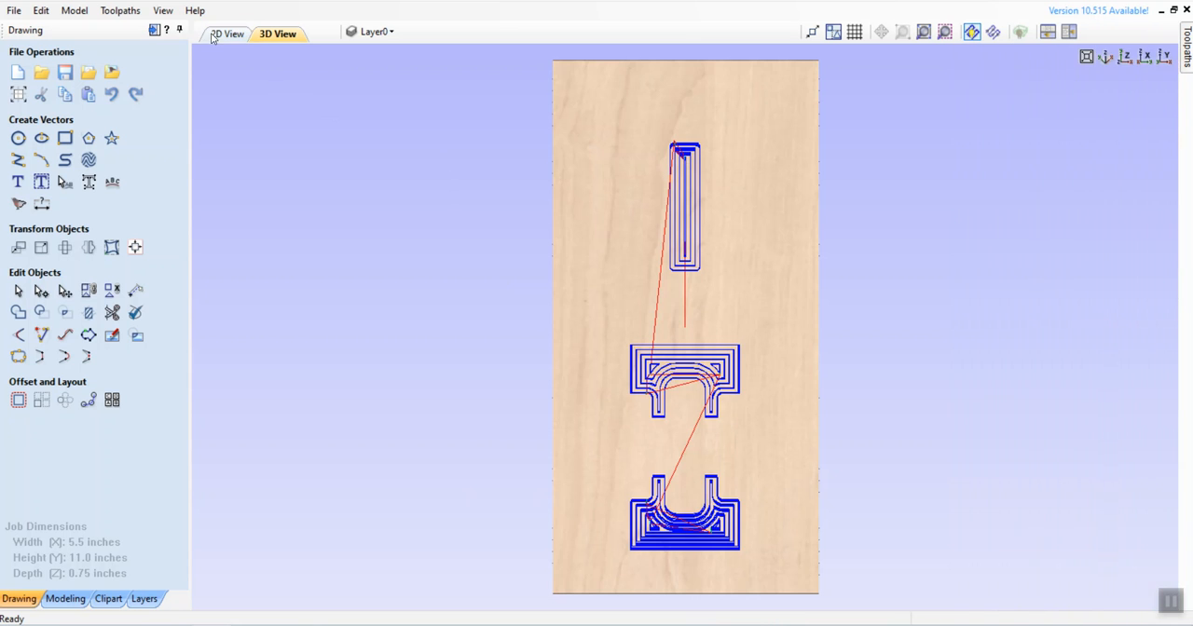
# Step: Return to the 2D view, select only the outer central rounded rectangle and close the toolpath preview
pyautogui.click(222, 36)
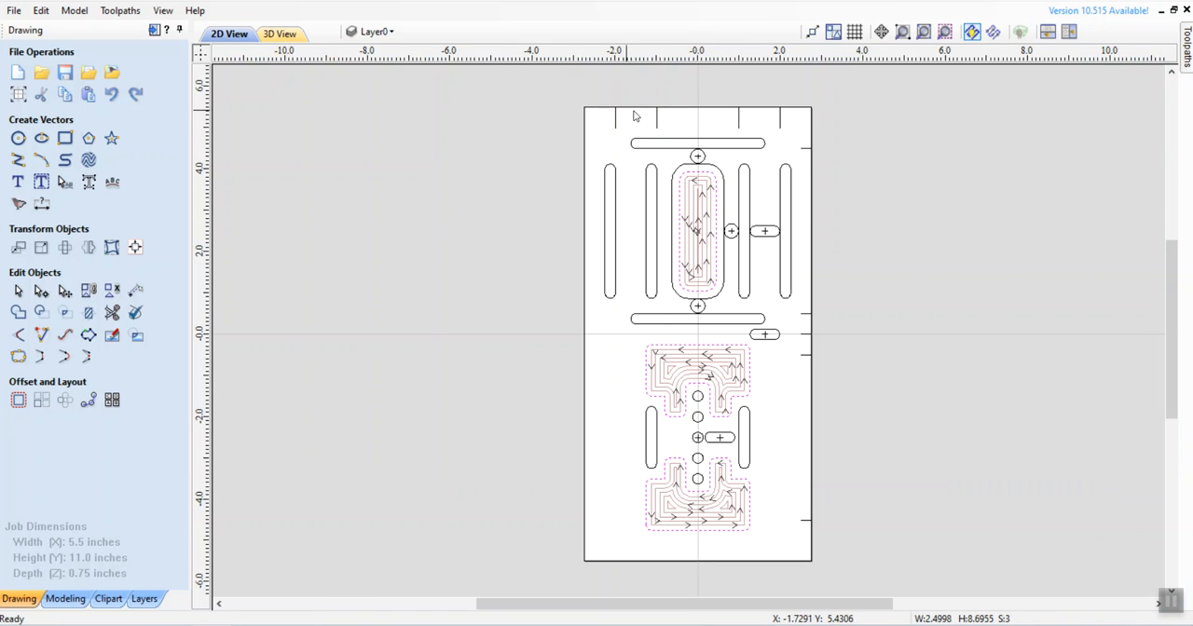
pyautogui.click(734, 173)
pyautogui.click(721, 171)
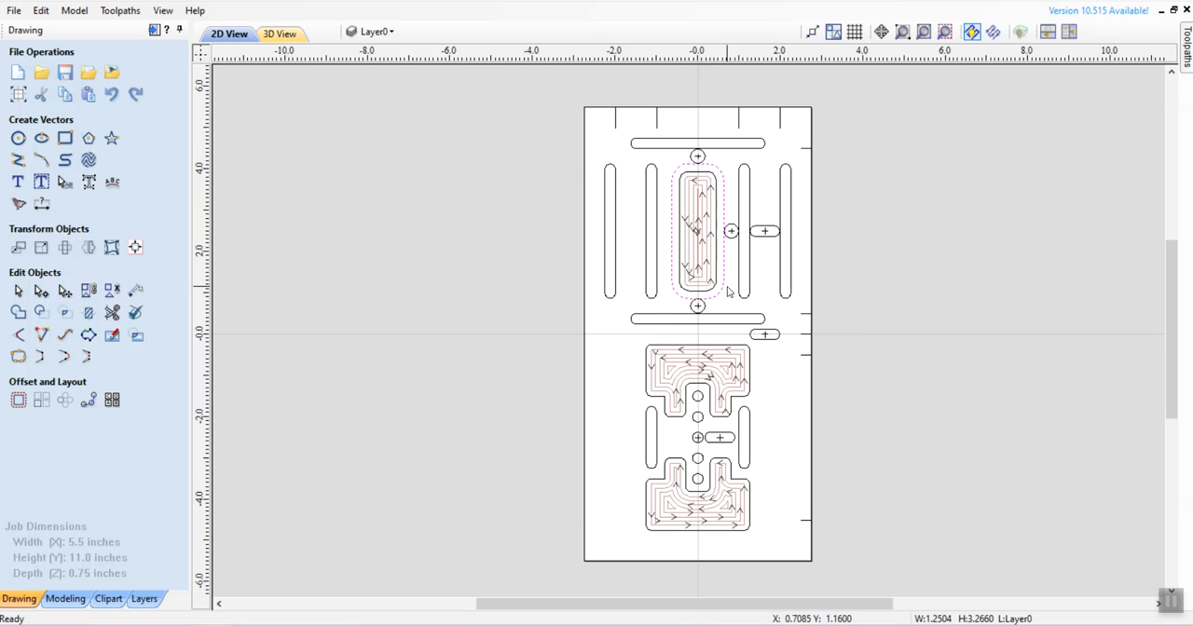
pyautogui.click(1188, 43)
pyautogui.click(1188, 43)
pyautogui.click(1188, 42)
pyautogui.click(1188, 43)
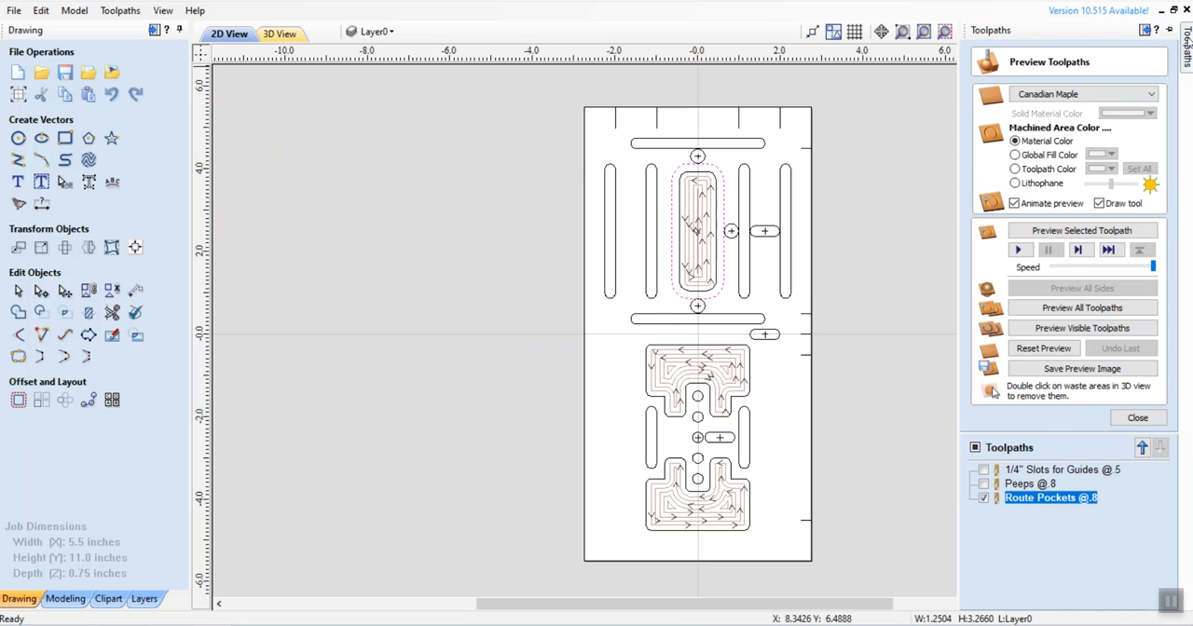
pyautogui.click(1141, 421)
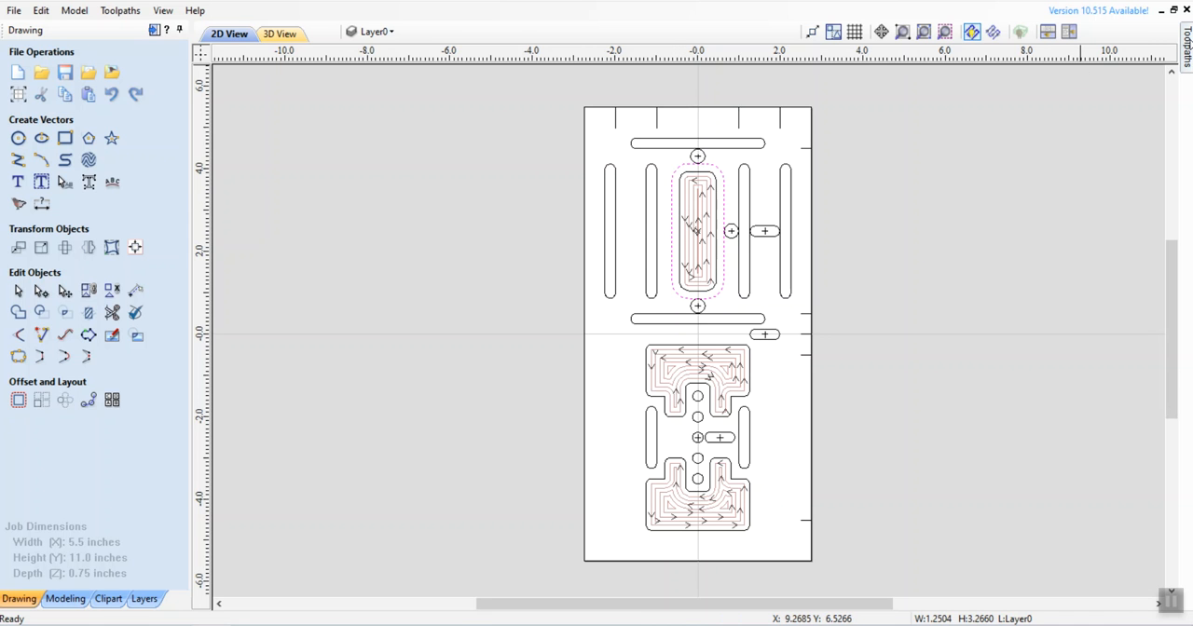
# Step: Start a 2D profile toolpath for the outer rounded rectangle with a cut depth of 0.375 inches and 3 passes
pyautogui.moveTo(1187, 47)
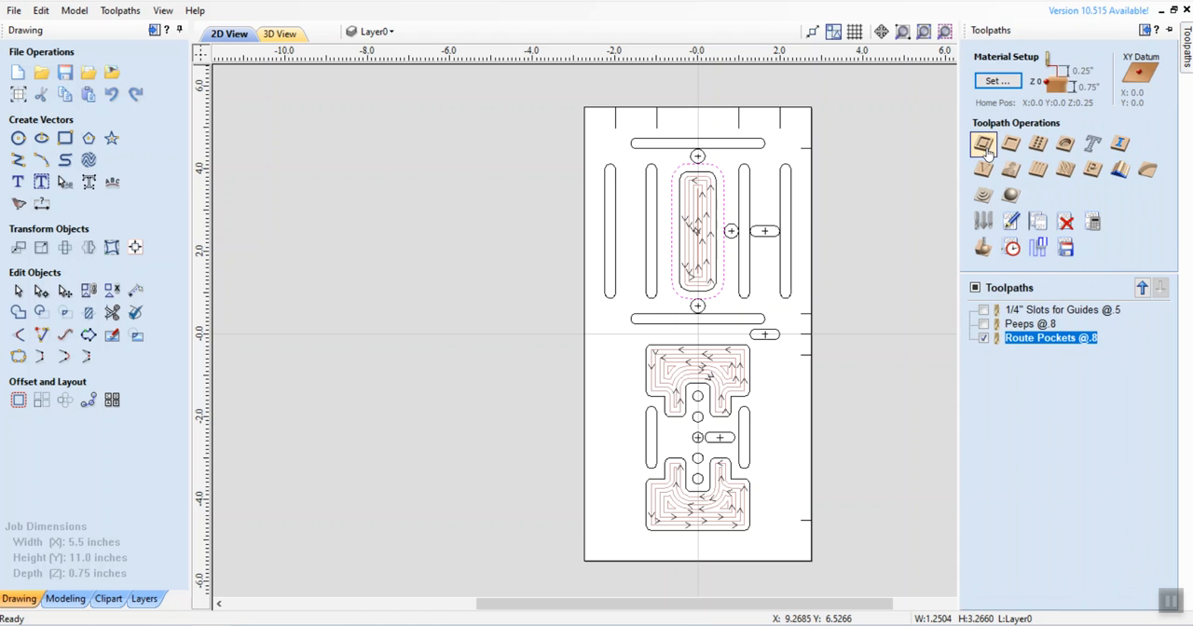
pyautogui.click(985, 145)
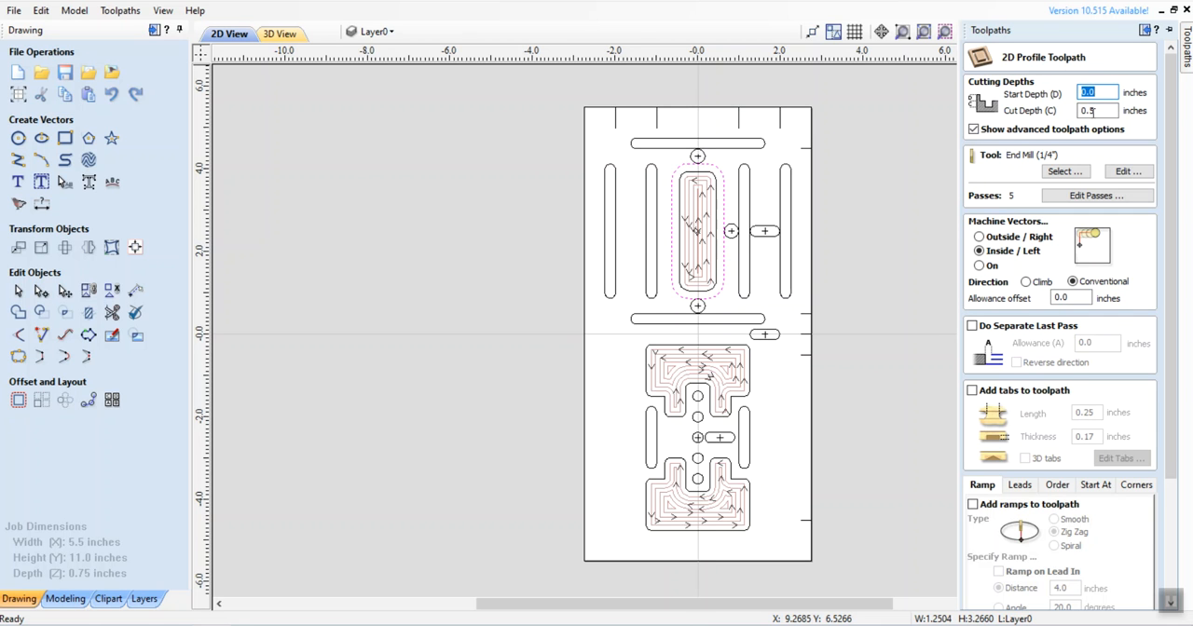
pyautogui.click(1093, 110)
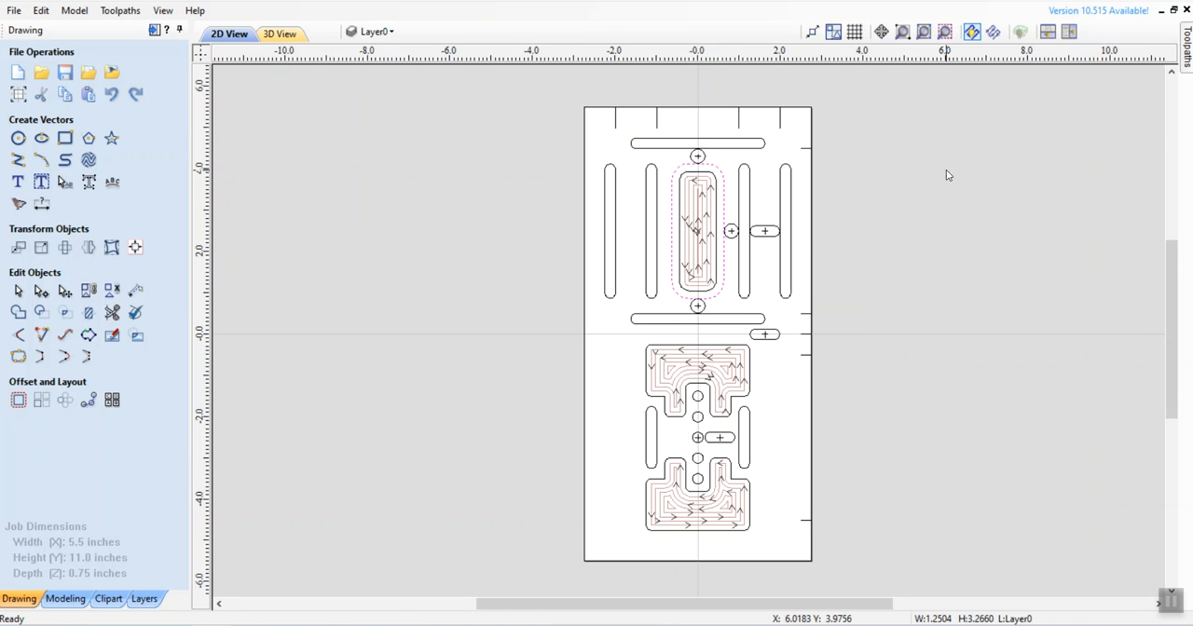
pyautogui.click(1188, 56)
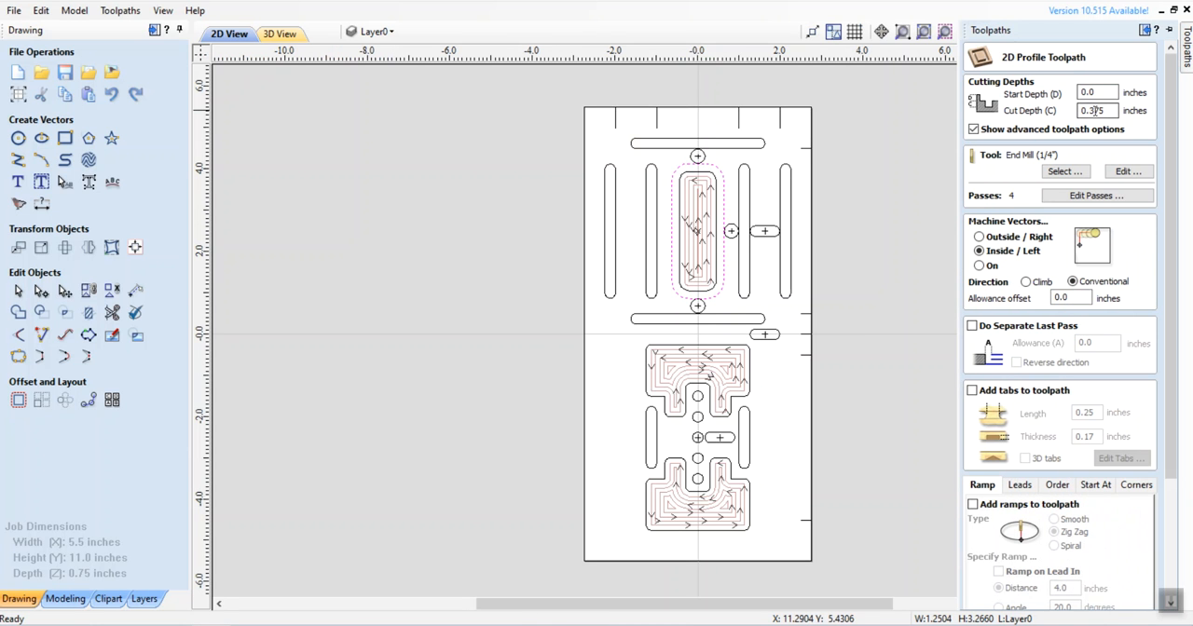
pyautogui.click(1081, 198)
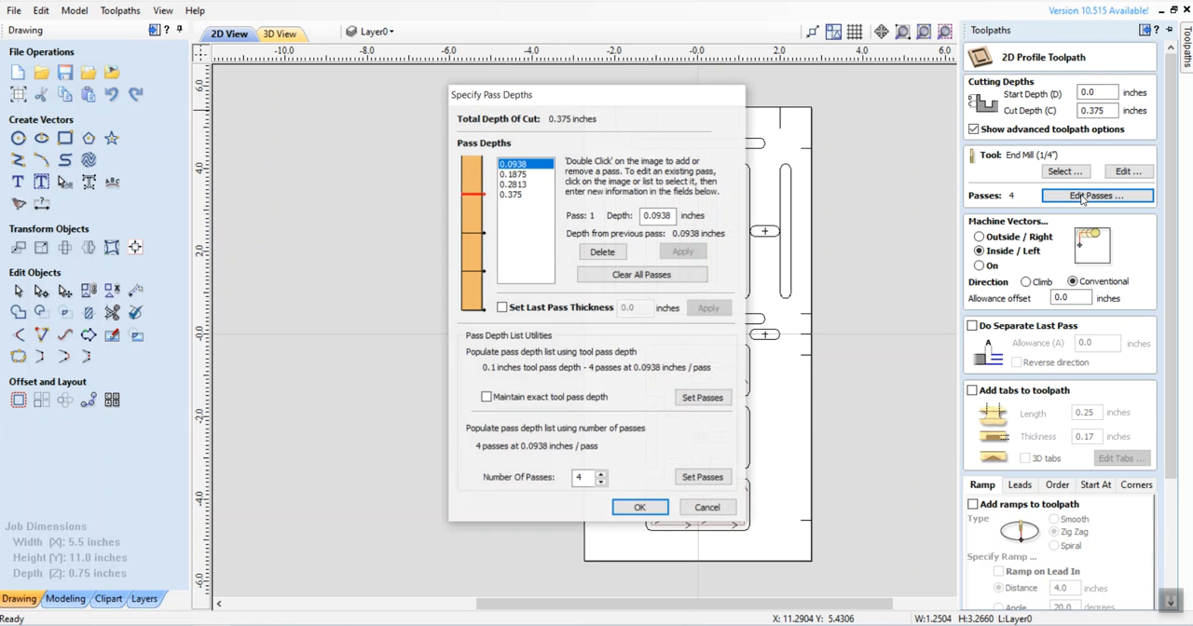
pyautogui.click(601, 483)
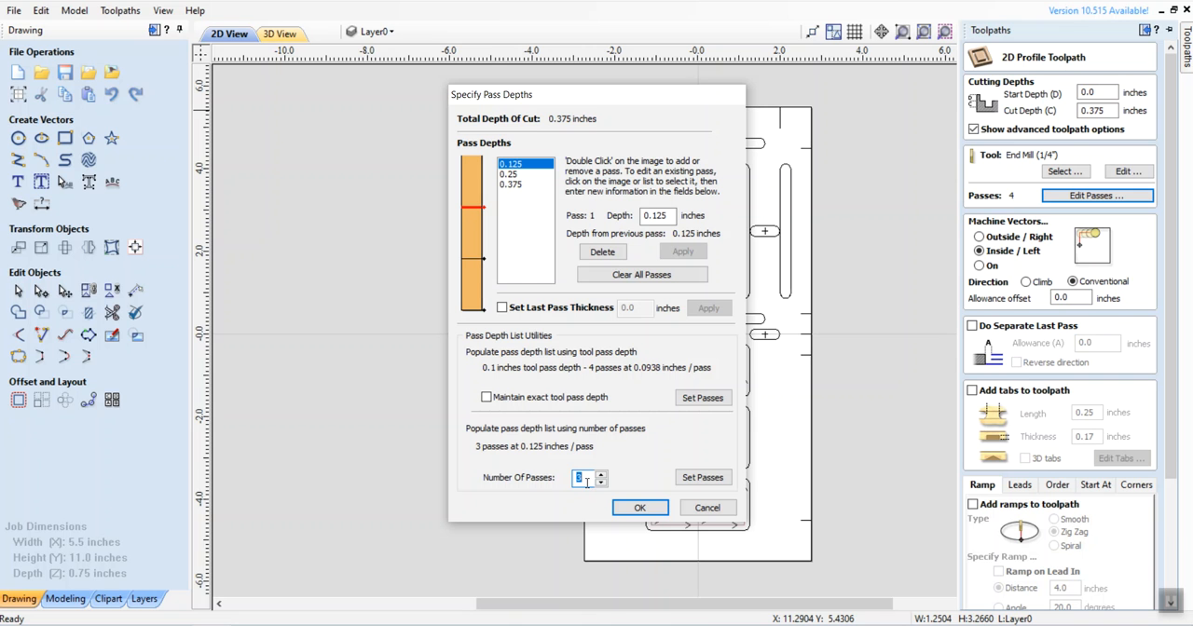
pyautogui.click(640, 508)
# Step: Name the 0.375-inch-deep inside profile toolpath and calculate it
pyautogui.moveTo(1175, 278); pyautogui.dragTo(1174, 315)
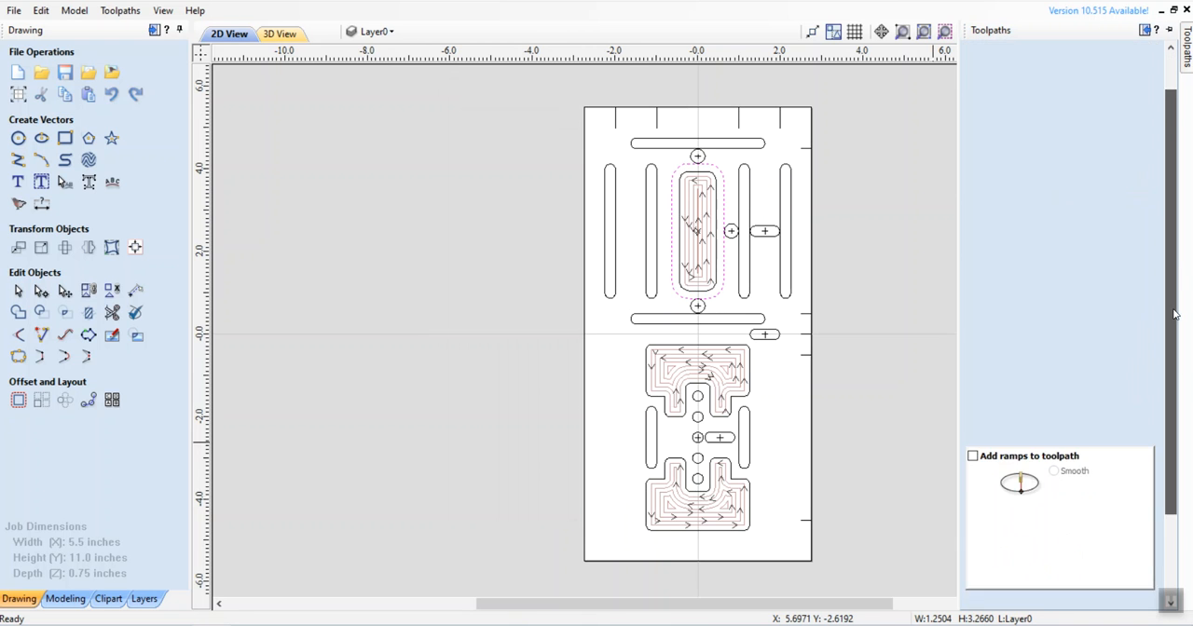
pyautogui.moveTo(1032, 575); pyautogui.dragTo(994, 580)
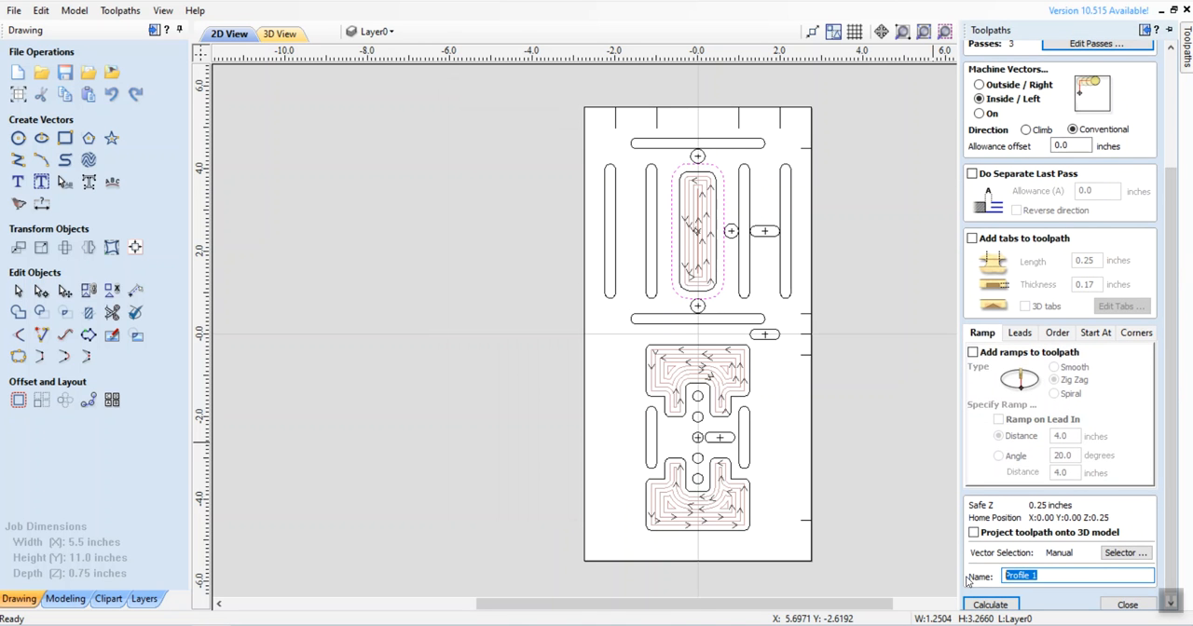
pyautogui.write('Dust Rim @.375')
pyautogui.click(990, 604)
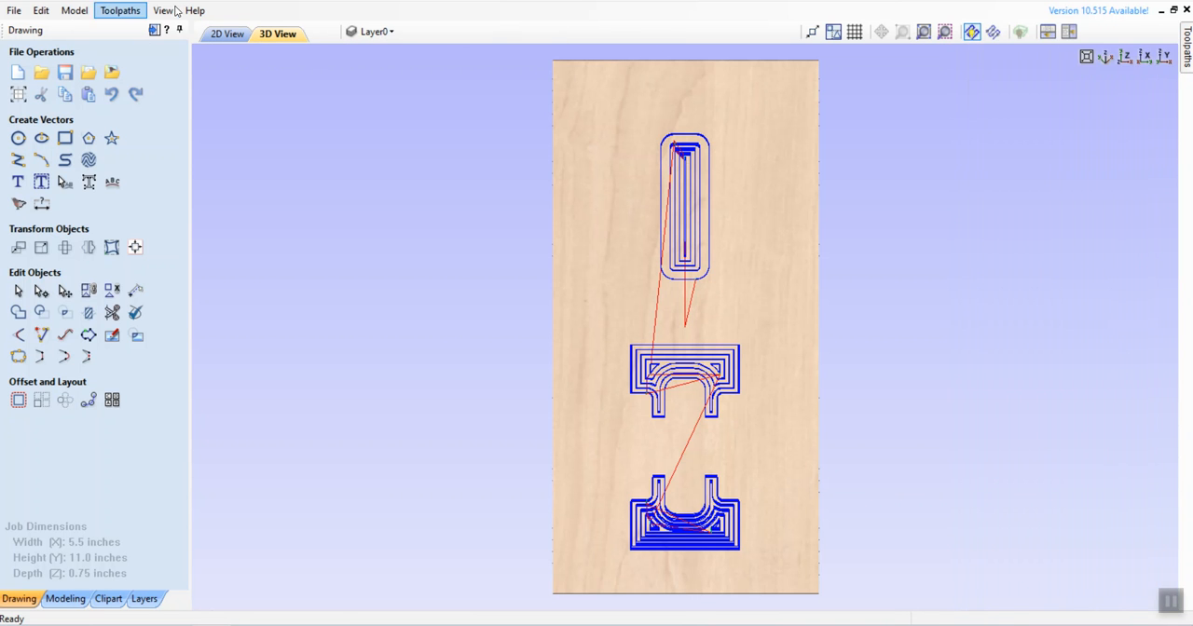
# Step: Return to the 2D view and select all five small circles in the vertical row between the two lower pockets
pyautogui.click(224, 34)
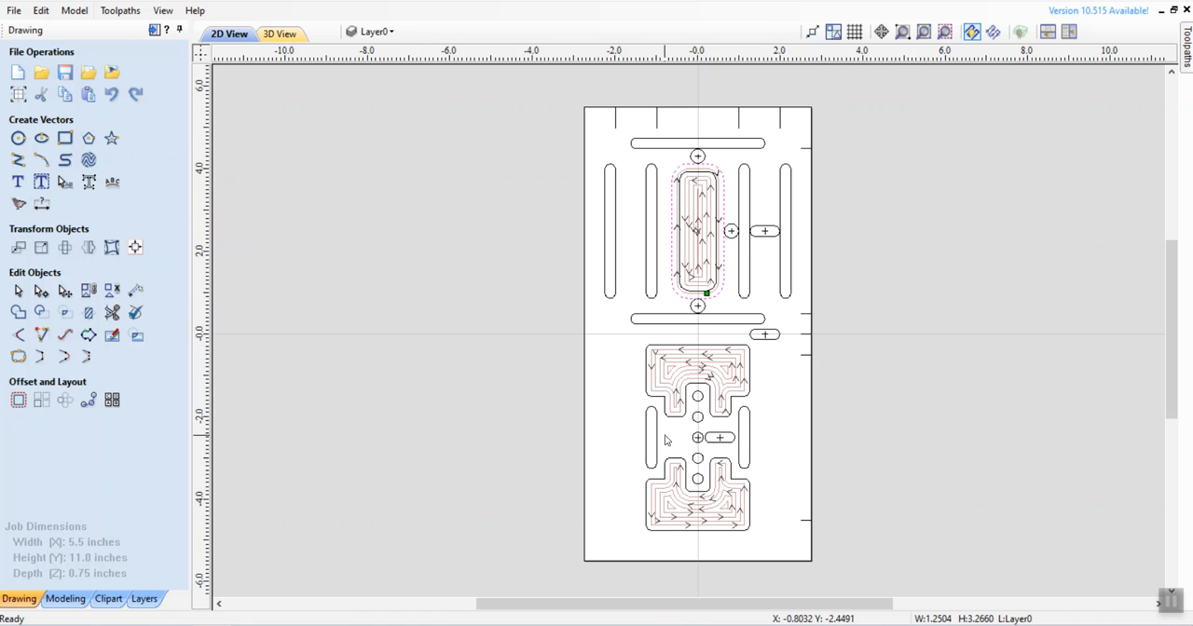
pyautogui.click(694, 398)
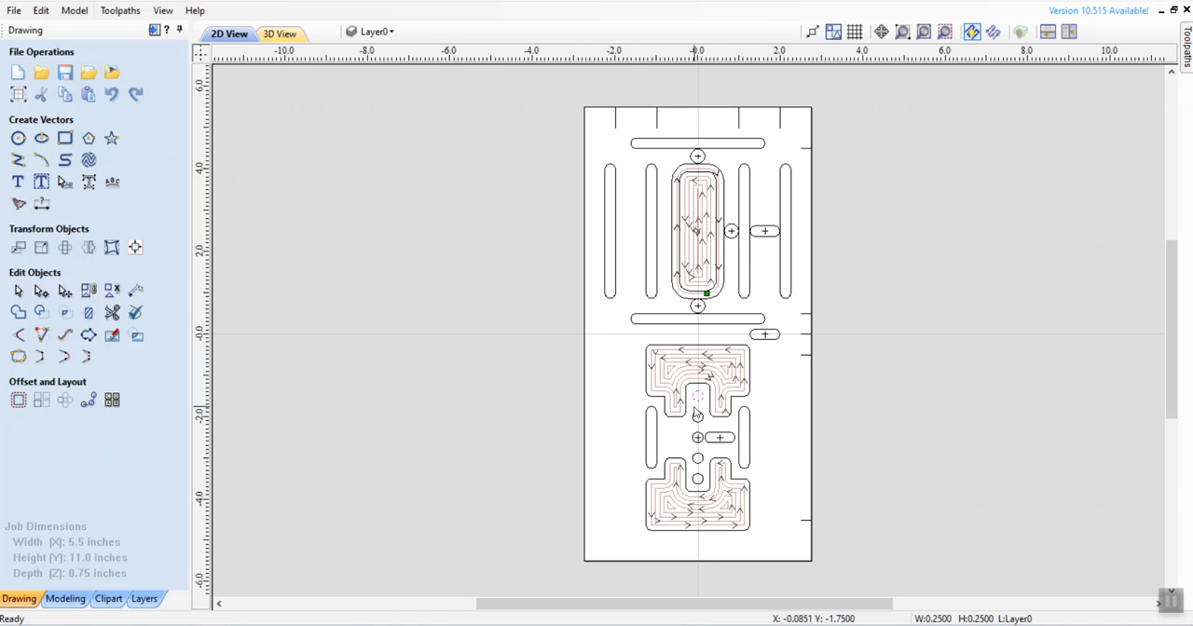
pyautogui.click(902, 31)
pyautogui.moveTo(607, 335); pyautogui.dragTo(815, 550)
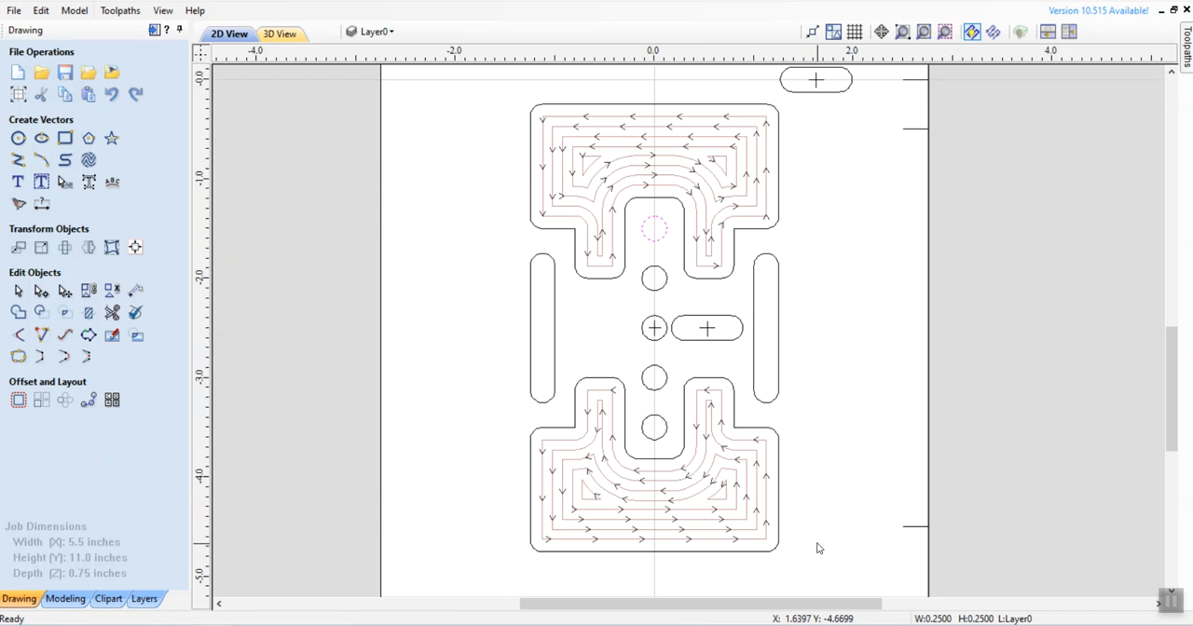
pyautogui.keyDown('shift'); pyautogui.click(665, 274); pyautogui.keyUp('shift')
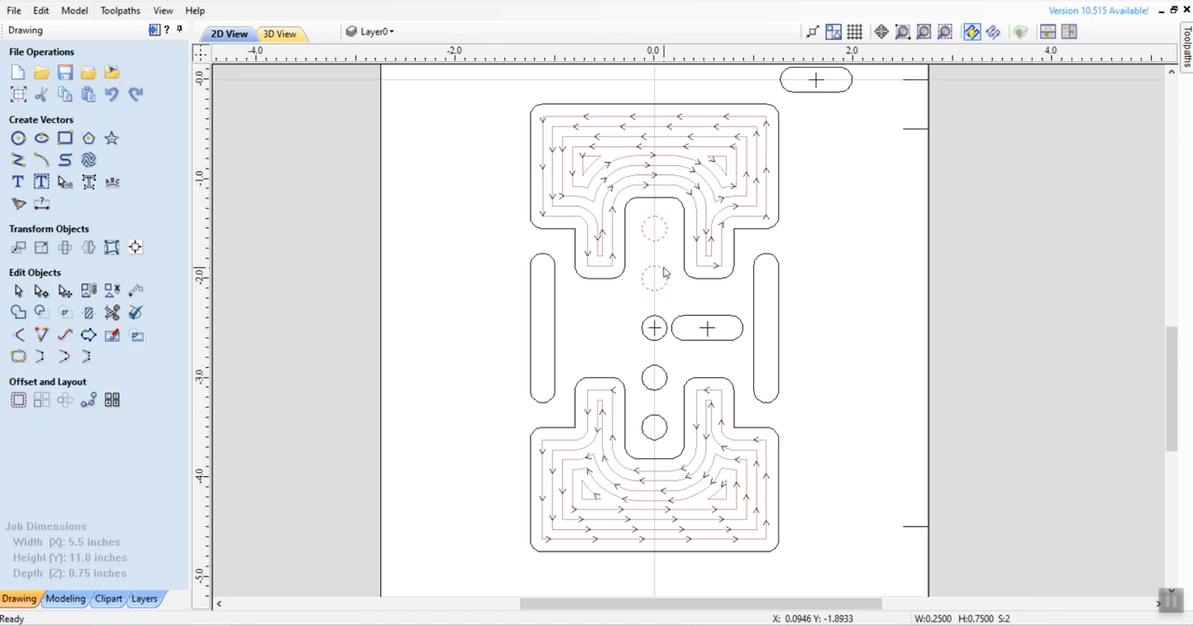
pyautogui.keyDown('shift'); pyautogui.click(665, 334); pyautogui.keyUp('shift')
pyautogui.keyDown('shift'); pyautogui.click(668, 382); pyautogui.keyUp('shift')
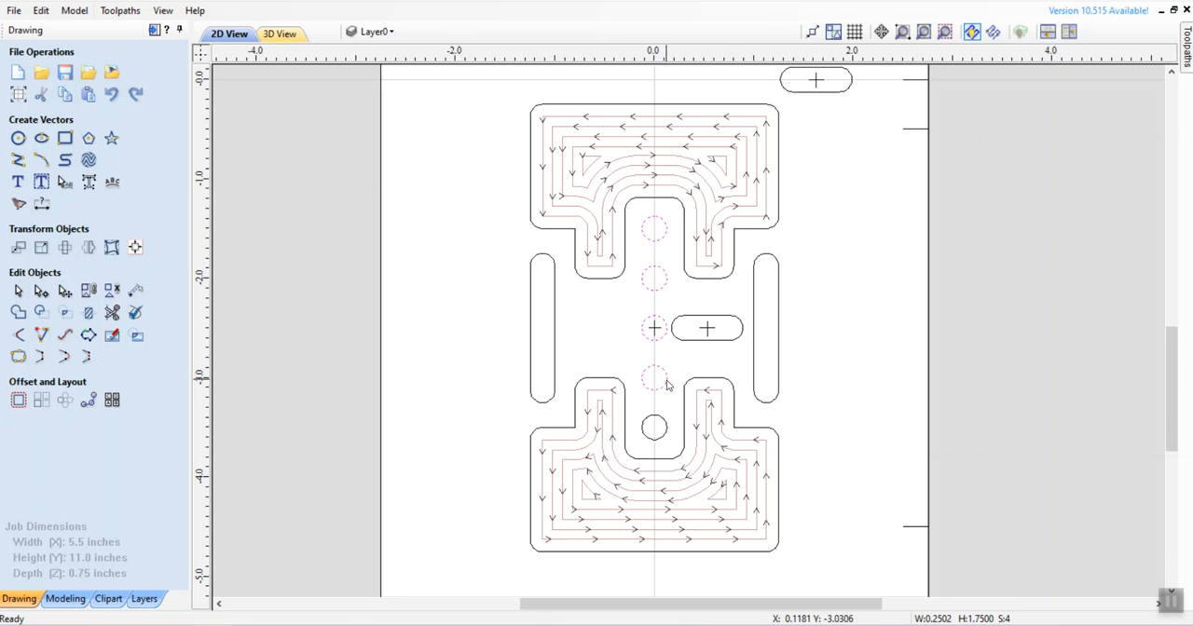
pyautogui.keyDown('shift'); pyautogui.click(663, 427); pyautogui.keyUp('shift')
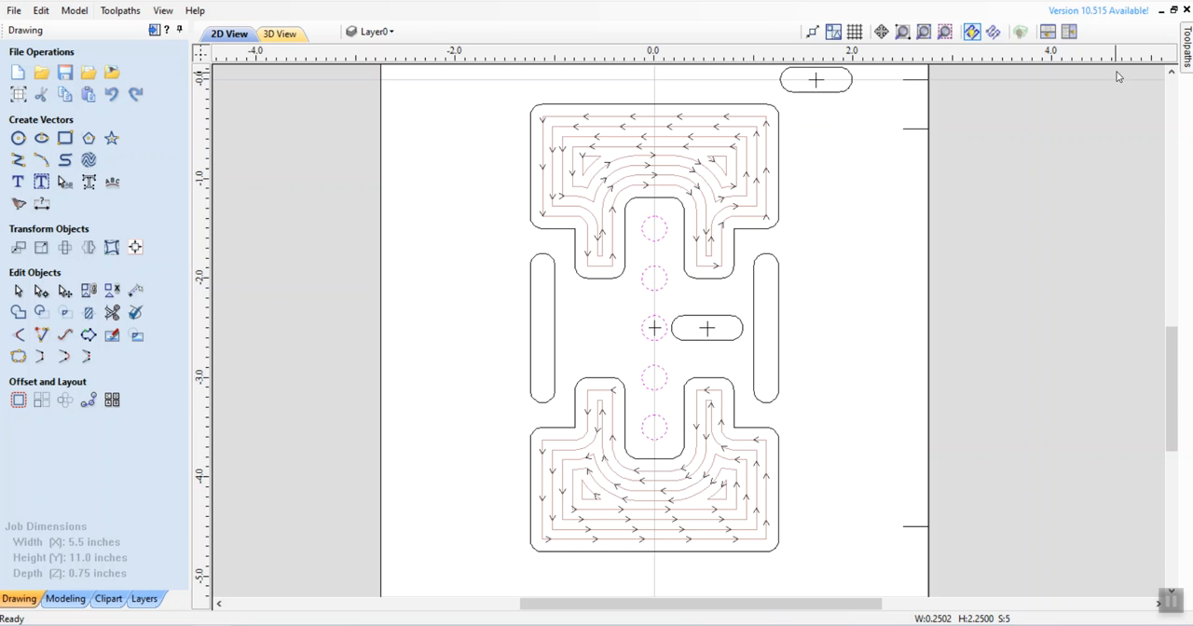
# Step: Close the toolpath preview and start a pocket toolpath for the five circles, 0.8 inches deep in 2 passes
pyautogui.click(1186, 42)
pyautogui.click(1124, 421)
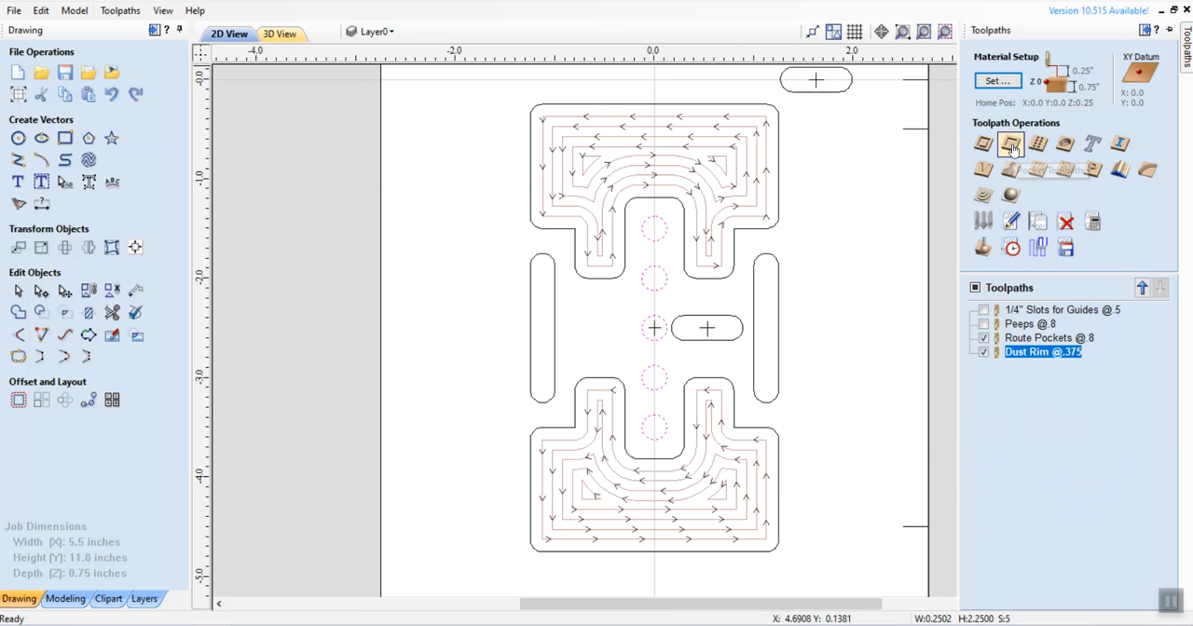
pyautogui.click(1012, 146)
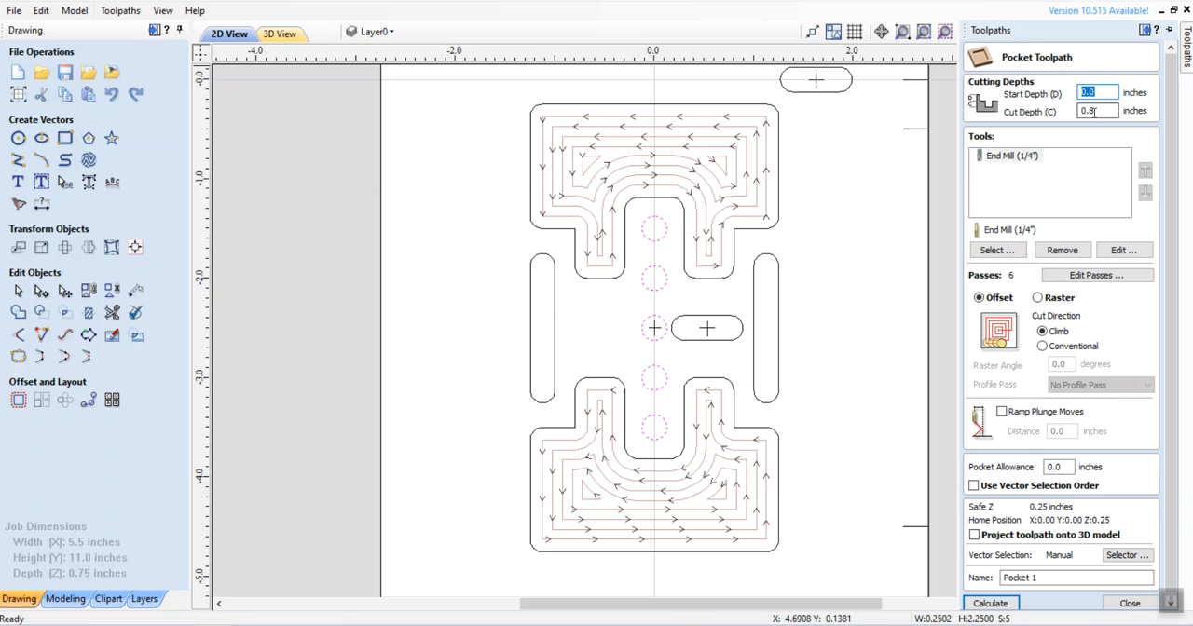
pyautogui.click(1079, 277)
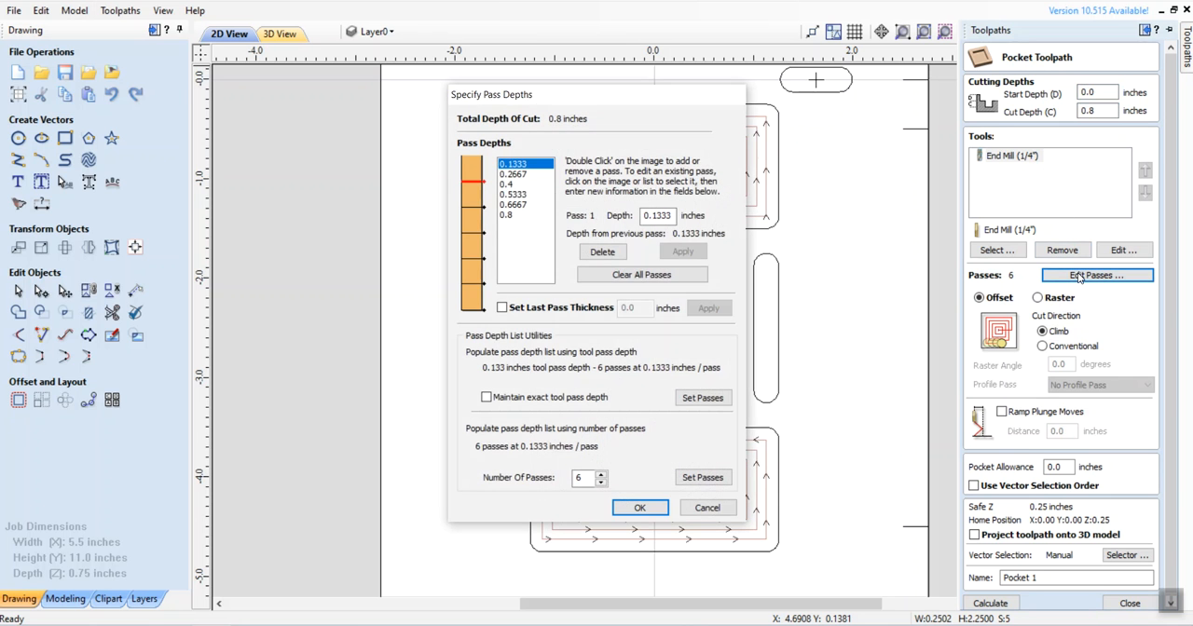
pyautogui.click(601, 483)
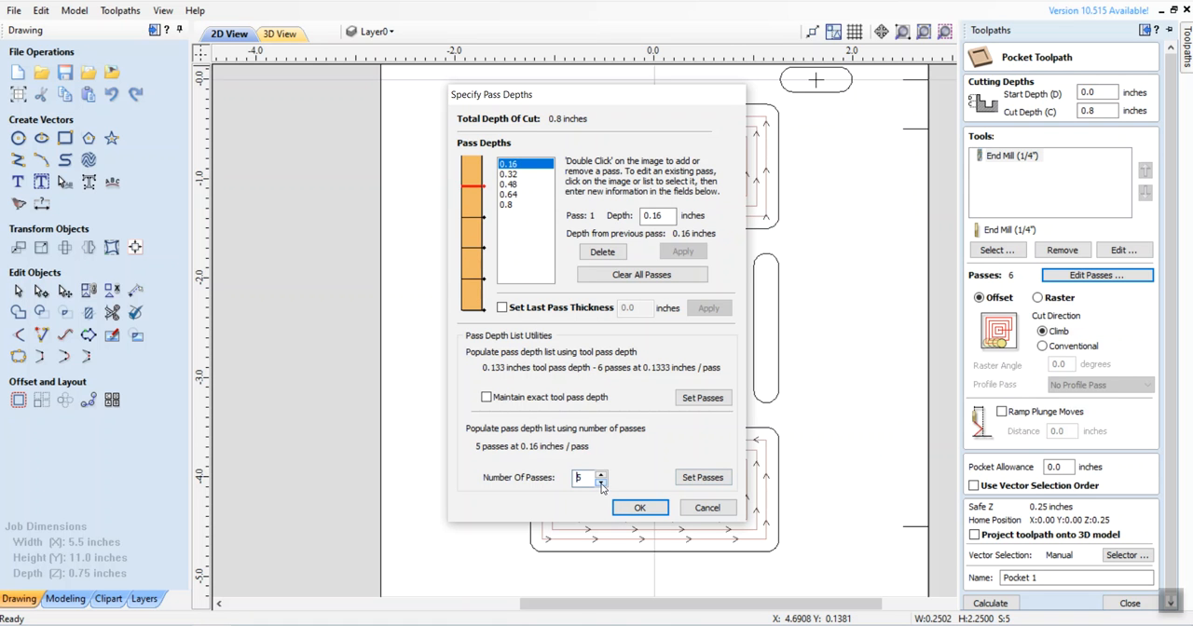
pyautogui.click(601, 482)
pyautogui.click(601, 481)
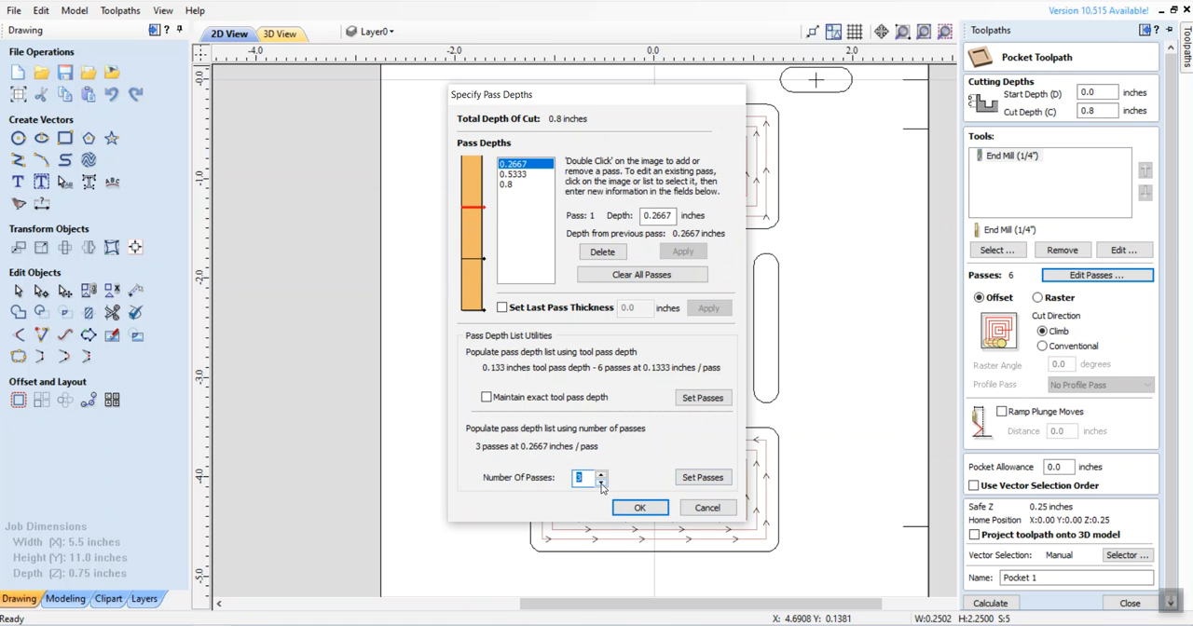
pyautogui.click(601, 482)
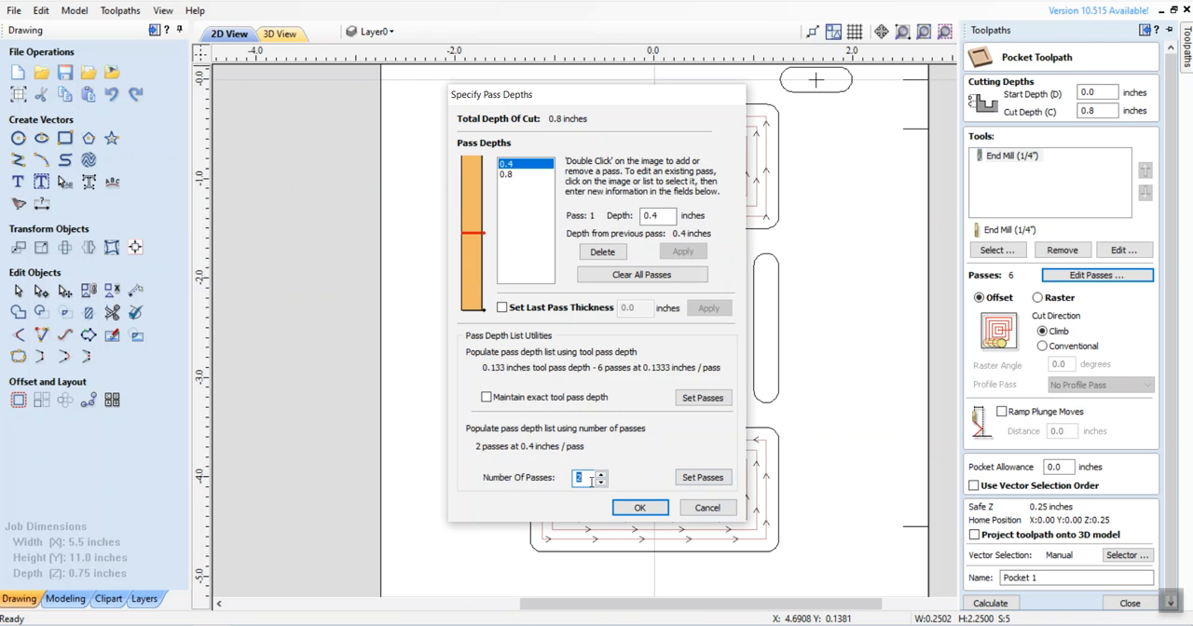
pyautogui.click(640, 509)
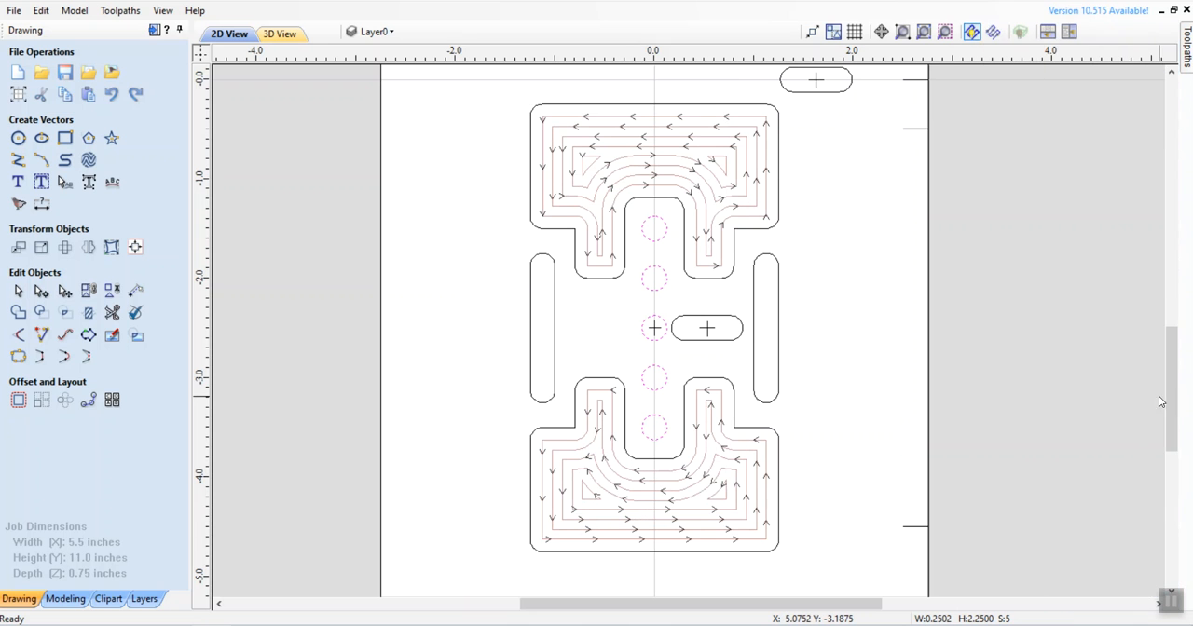
# Step: Name the pocket toolpath "5-Holes for Dimples @.8" and calculate it, accepting the cut through the material
pyautogui.moveTo(1189, 56)
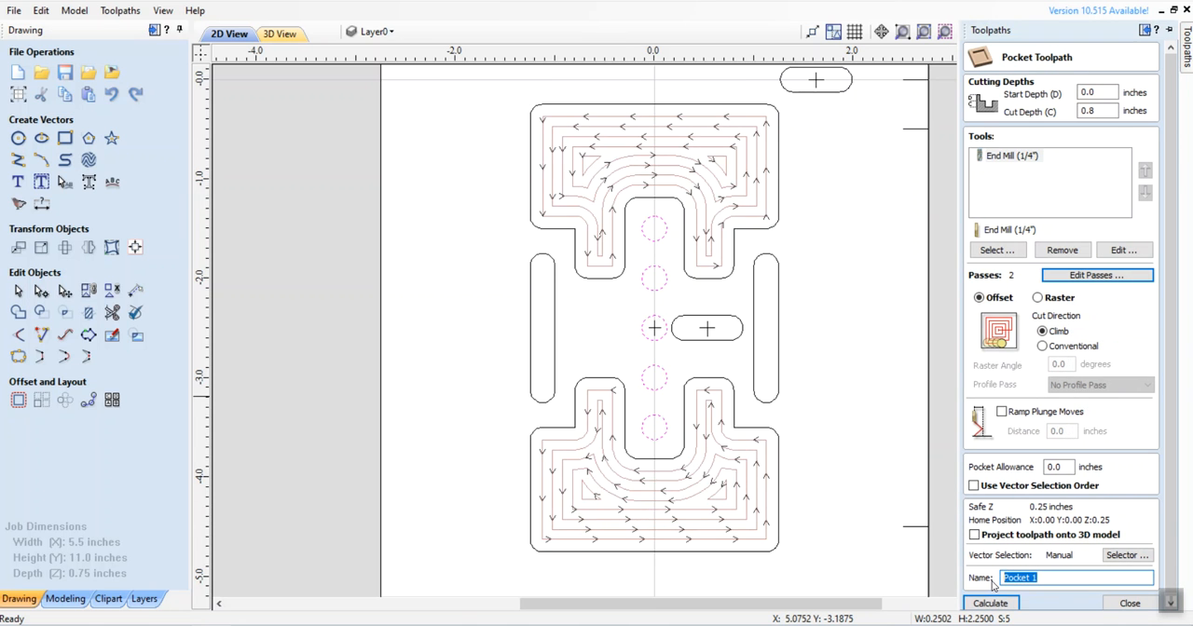
pyautogui.write('5-Holes for Dimples @.8')
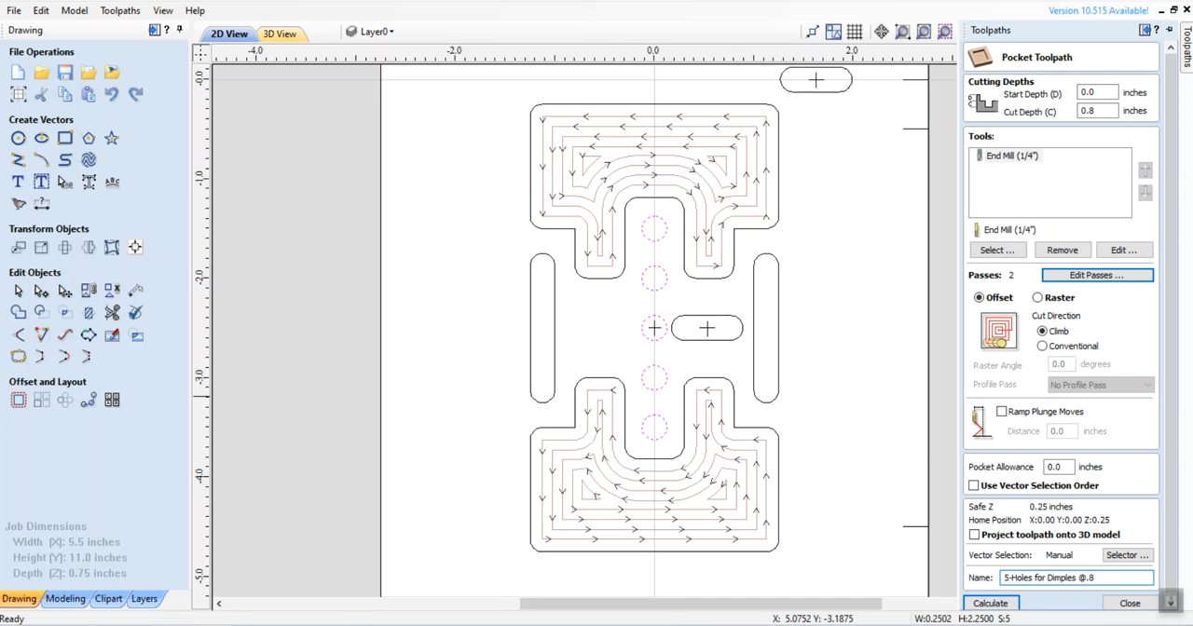
pyautogui.click(996, 604)
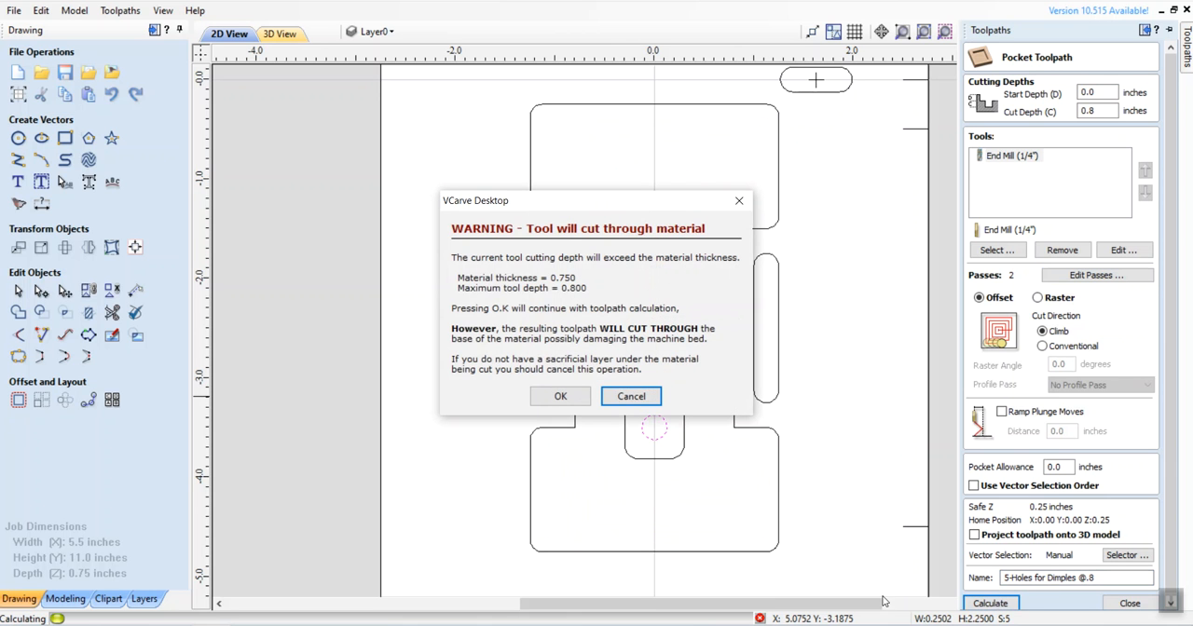
pyautogui.click(576, 401)
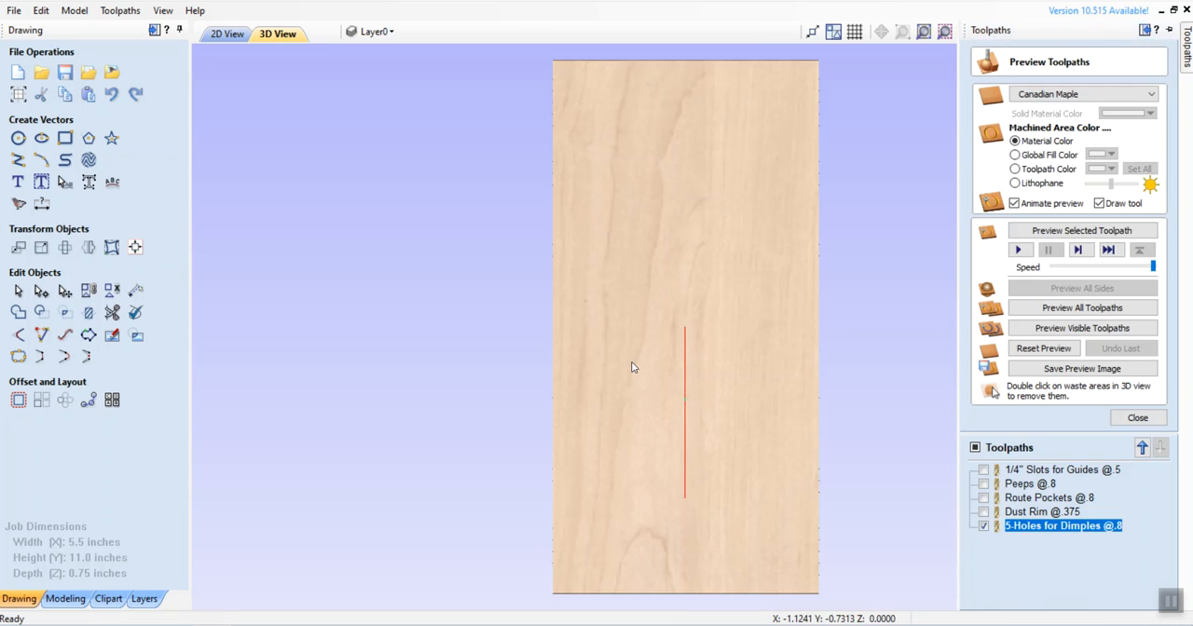
# Step: Return to the 2D view, select only the short horizontal slot on the Y zero line and close the toolpath preview
pyautogui.click(229, 34)
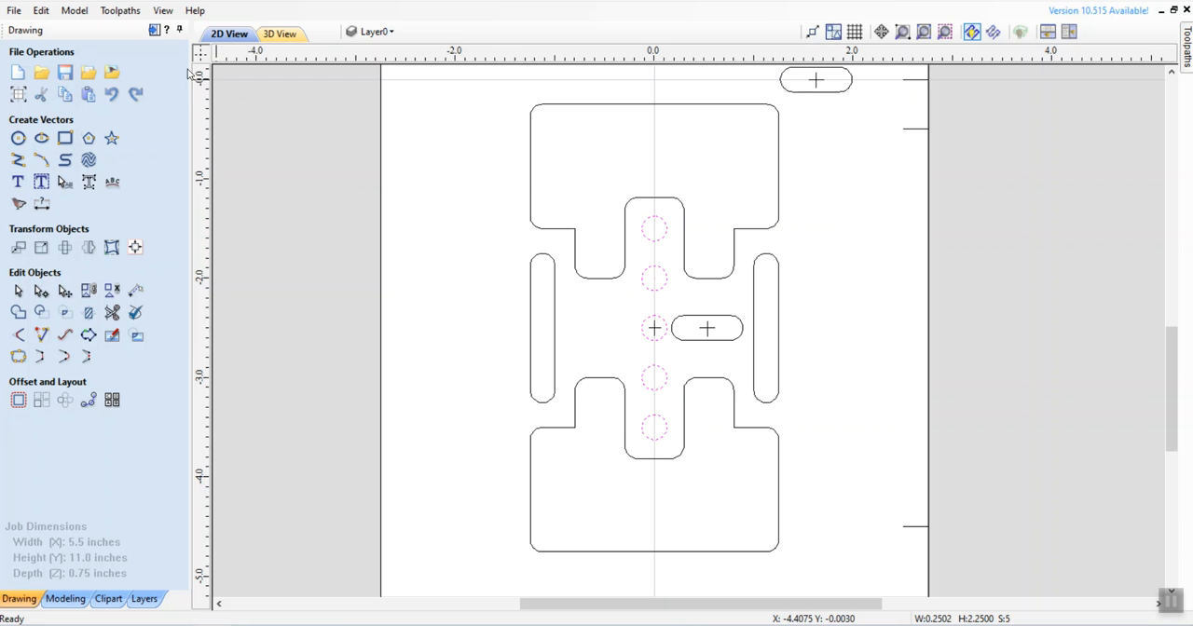
pyautogui.click(162, 10)
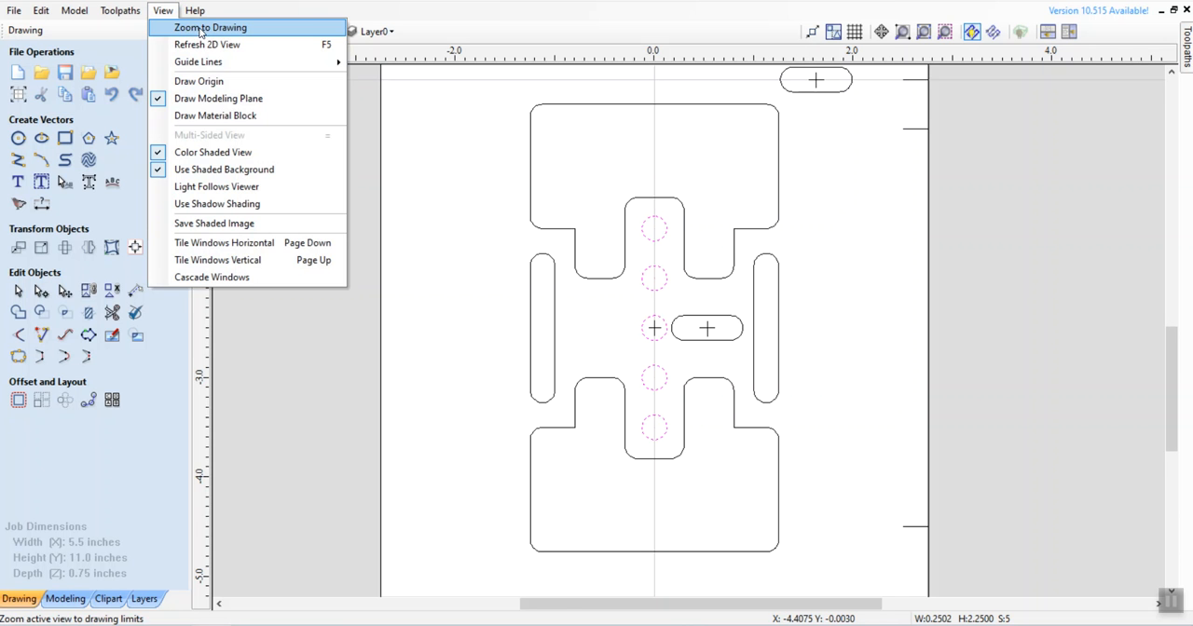
pyautogui.click(200, 30)
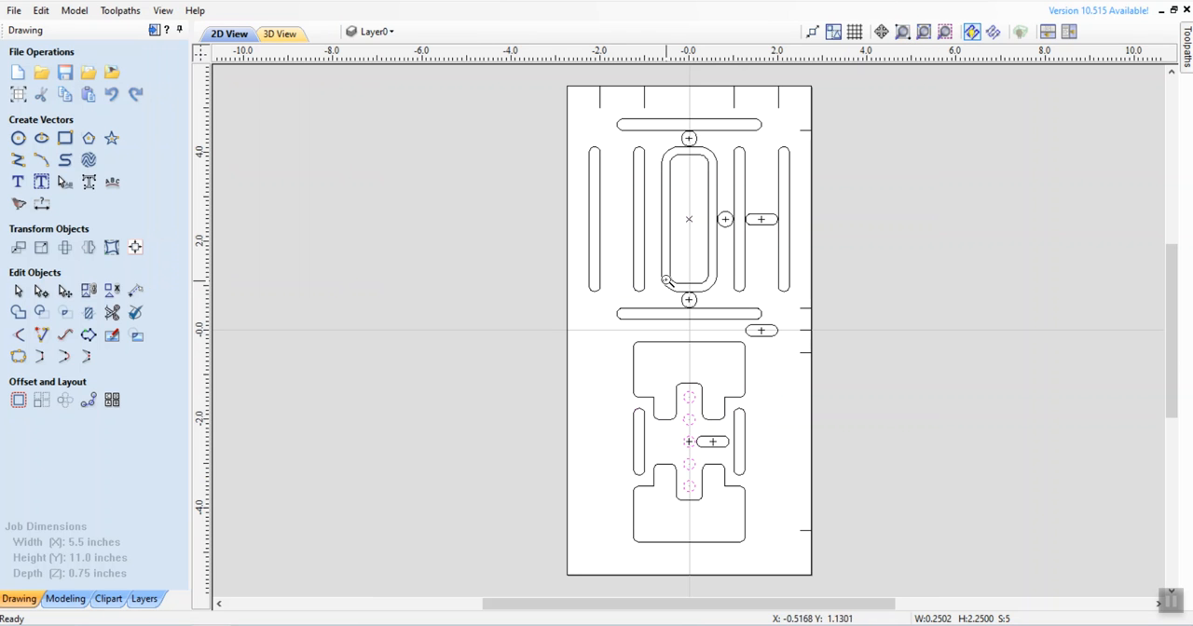
pyautogui.scroll(4, 821, 368)
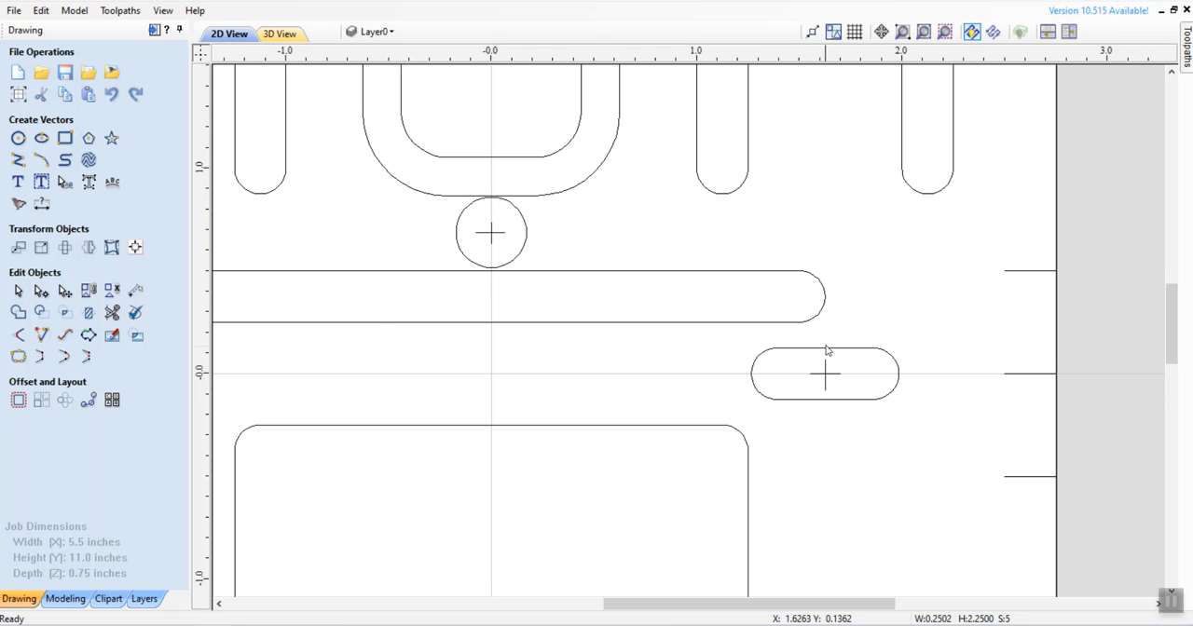
pyautogui.click(821, 351)
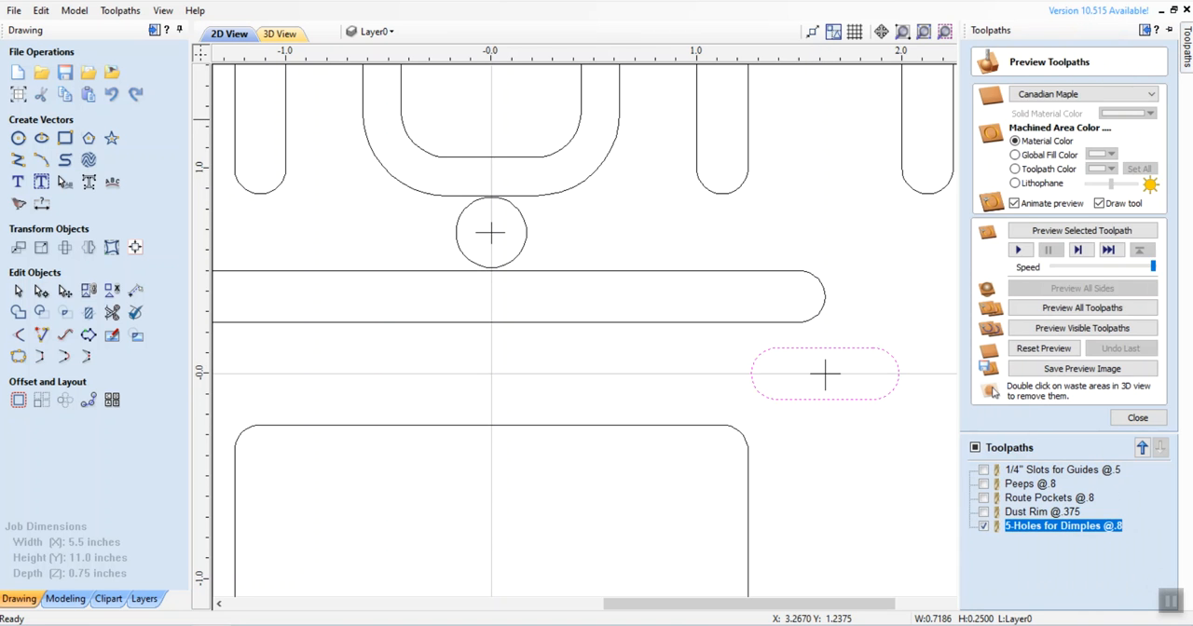
pyautogui.click(1135, 417)
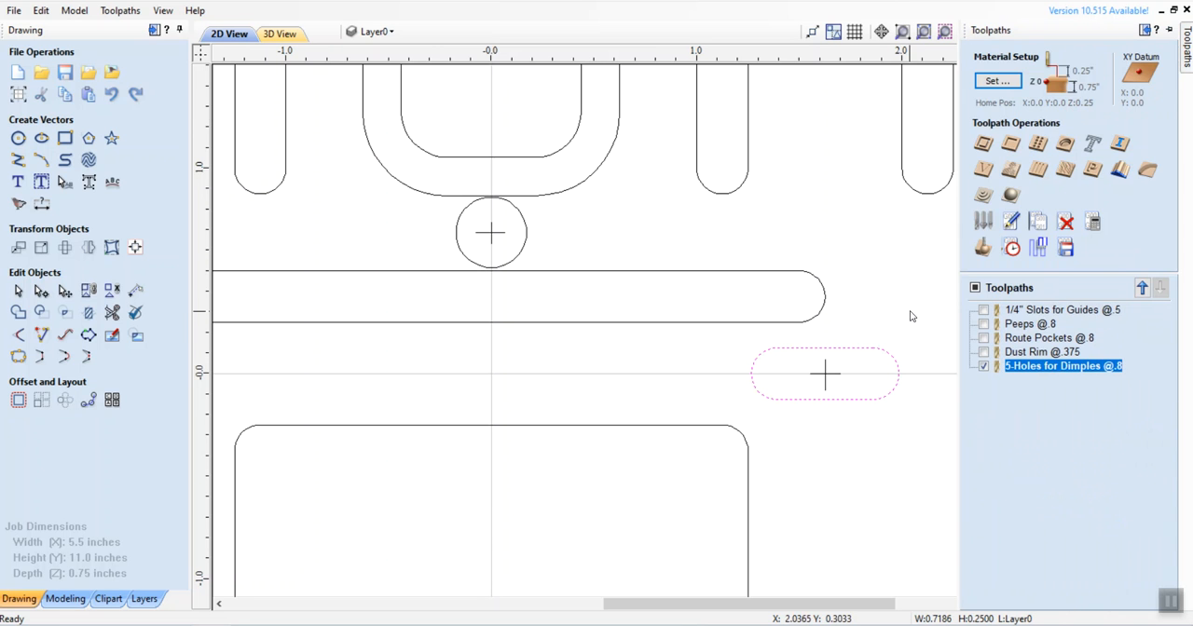
# Step: Create a pocket toolpath for the selected slot with a 0.125-inch cut depth, name it "Cut In Half Mark @.125" and calculate it
pyautogui.moveTo(1189, 54)
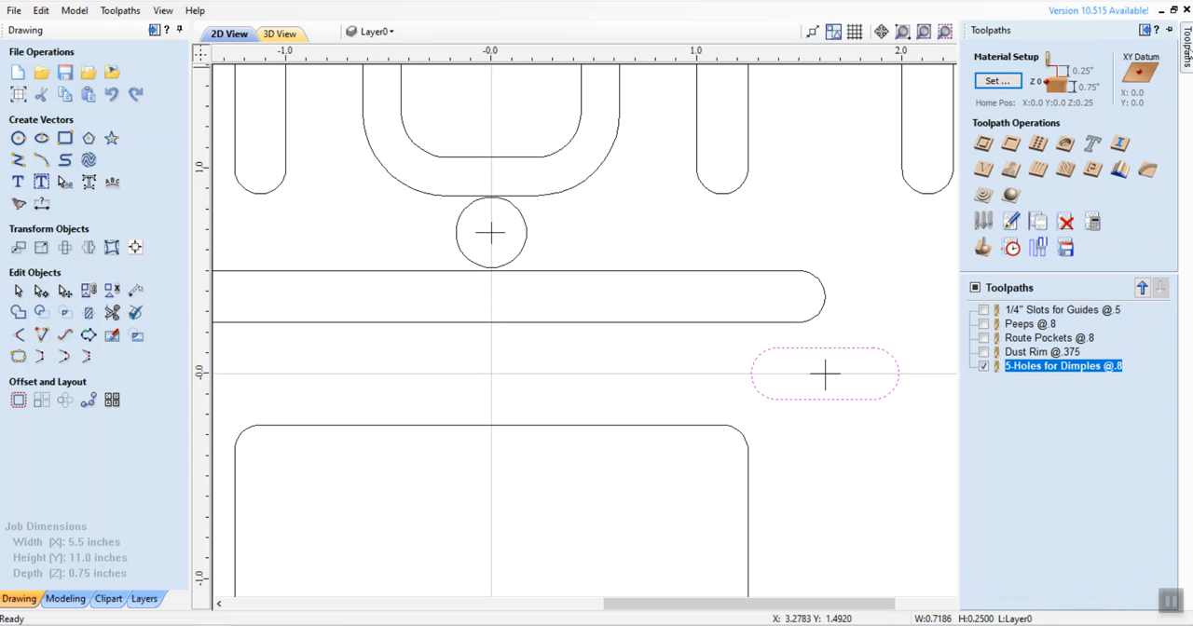
pyautogui.click(1013, 145)
pyautogui.doubleClick(1092, 111)
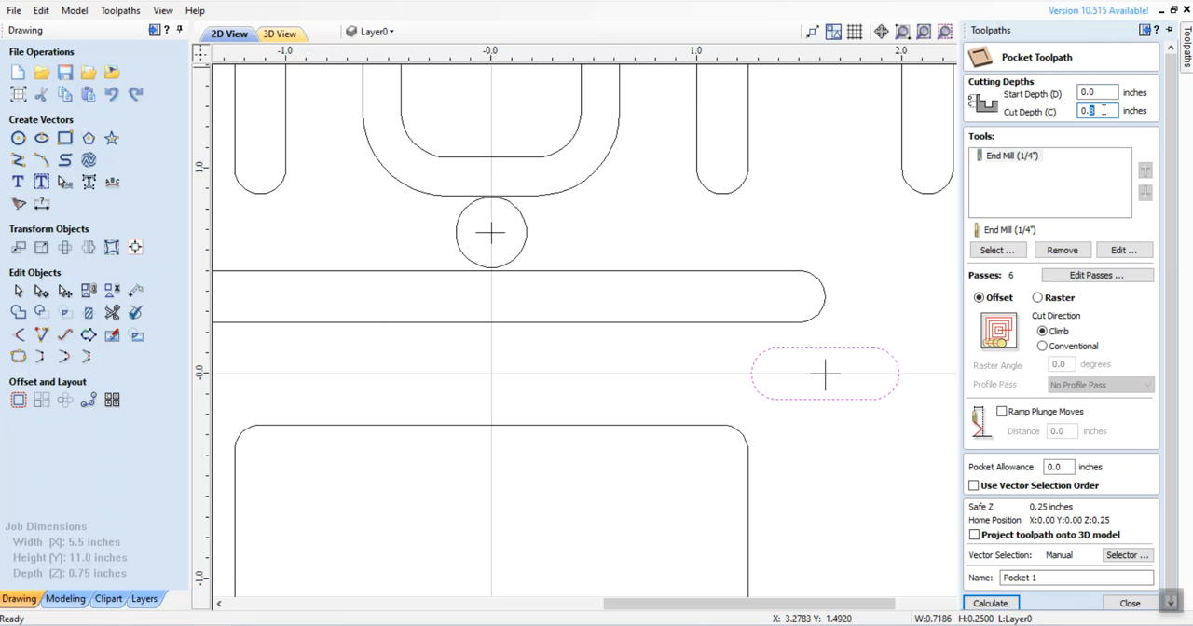
pyautogui.write('125')
pyautogui.moveTo(1064, 576); pyautogui.dragTo(1000, 579)
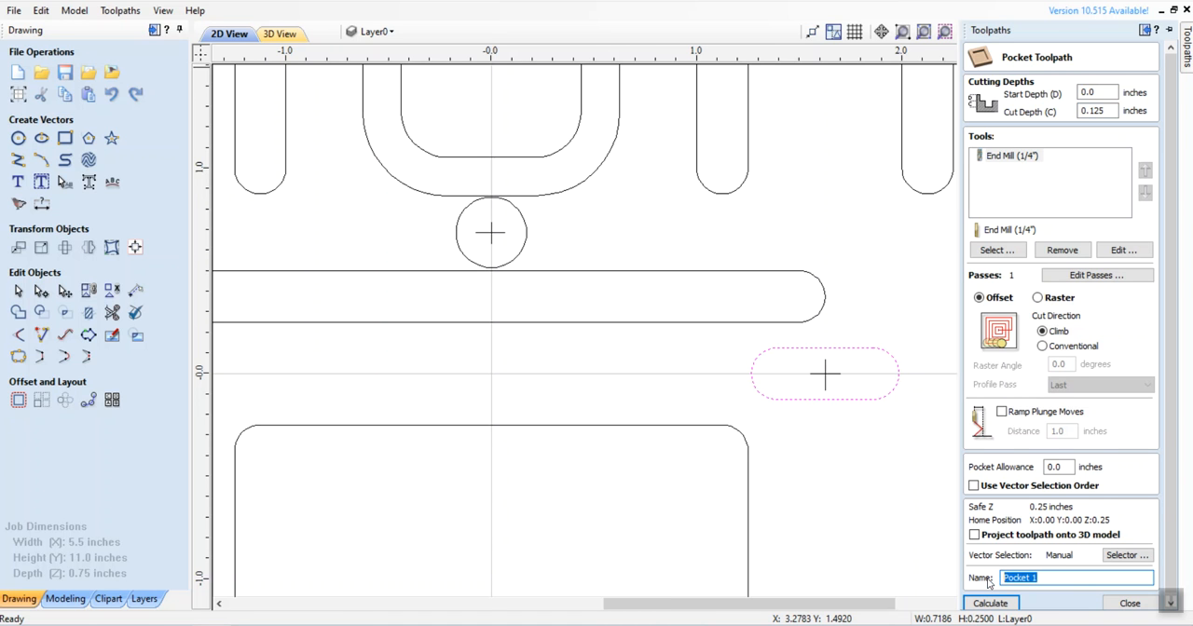
pyautogui.write('Cut In Half Mark @.125')
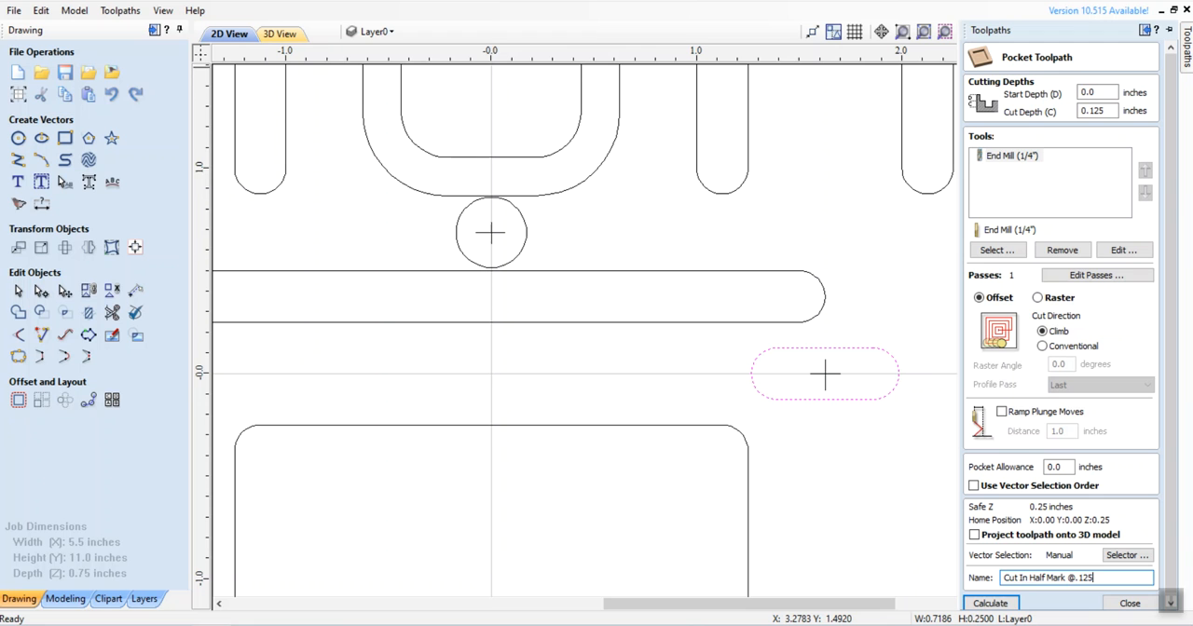
pyautogui.click(989, 604)
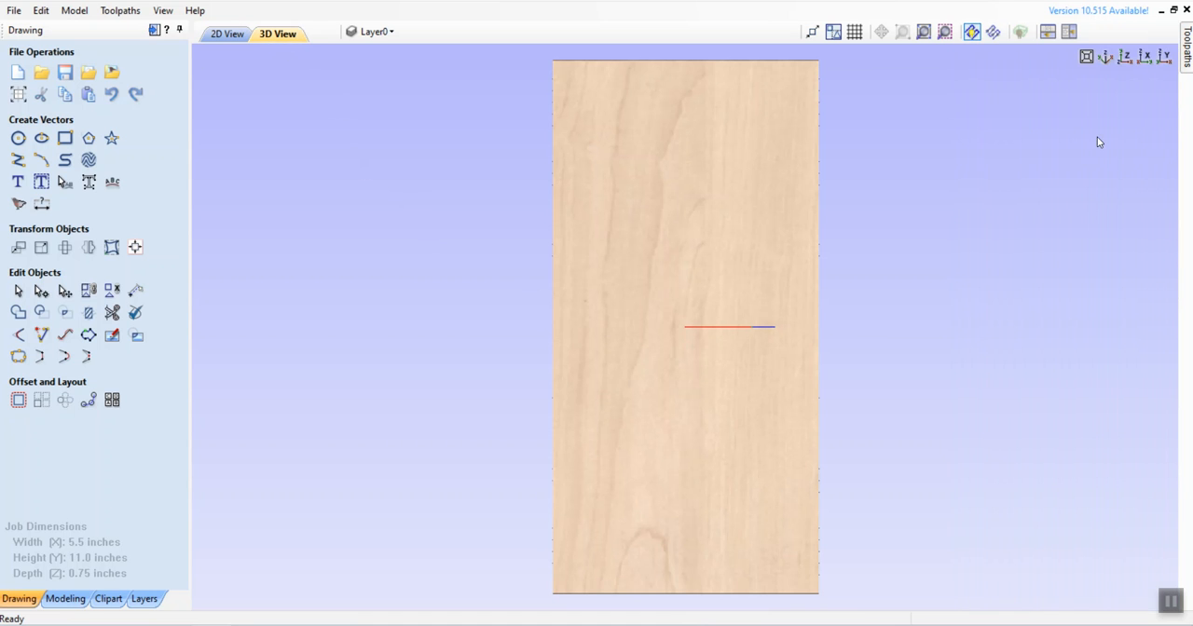
# Step: Reset the preview, make all toolpaths visible and simulate the visible toolpaths on the material
pyautogui.moveTo(1183, 120)
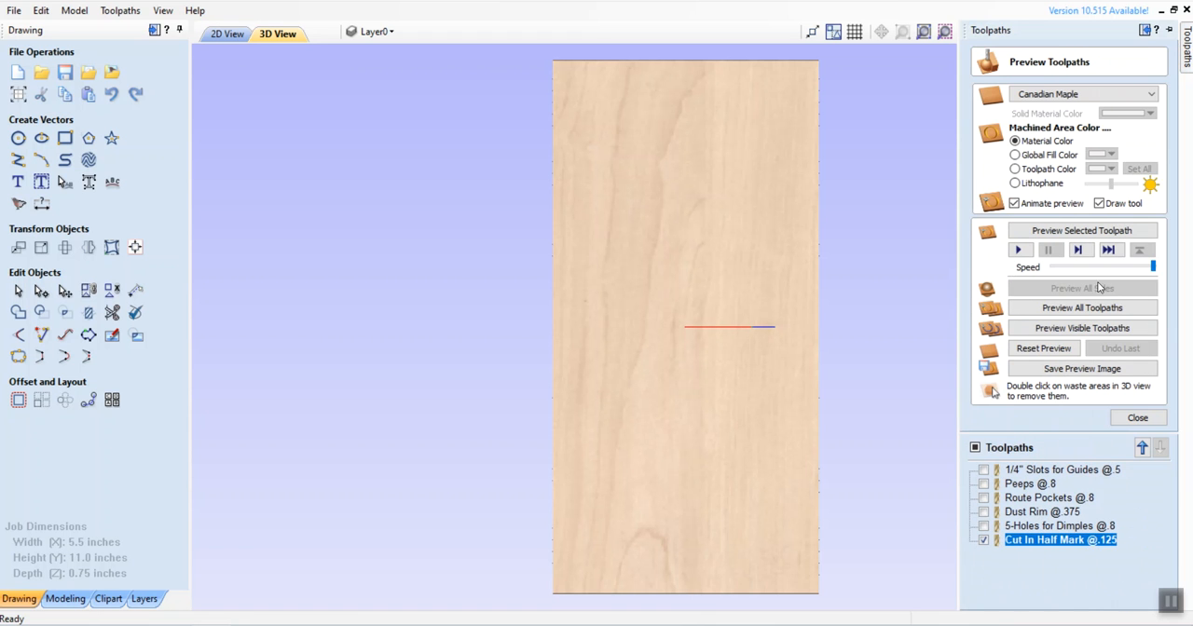
pyautogui.click(975, 449)
pyautogui.click(975, 449)
pyautogui.click(1044, 348)
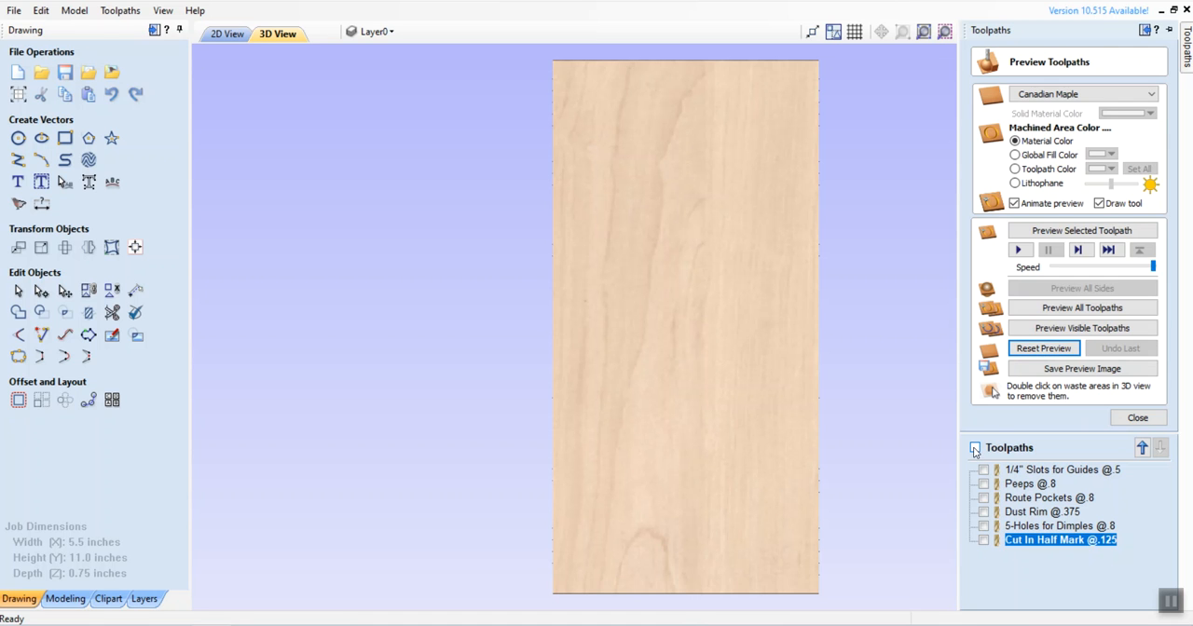
pyautogui.click(975, 449)
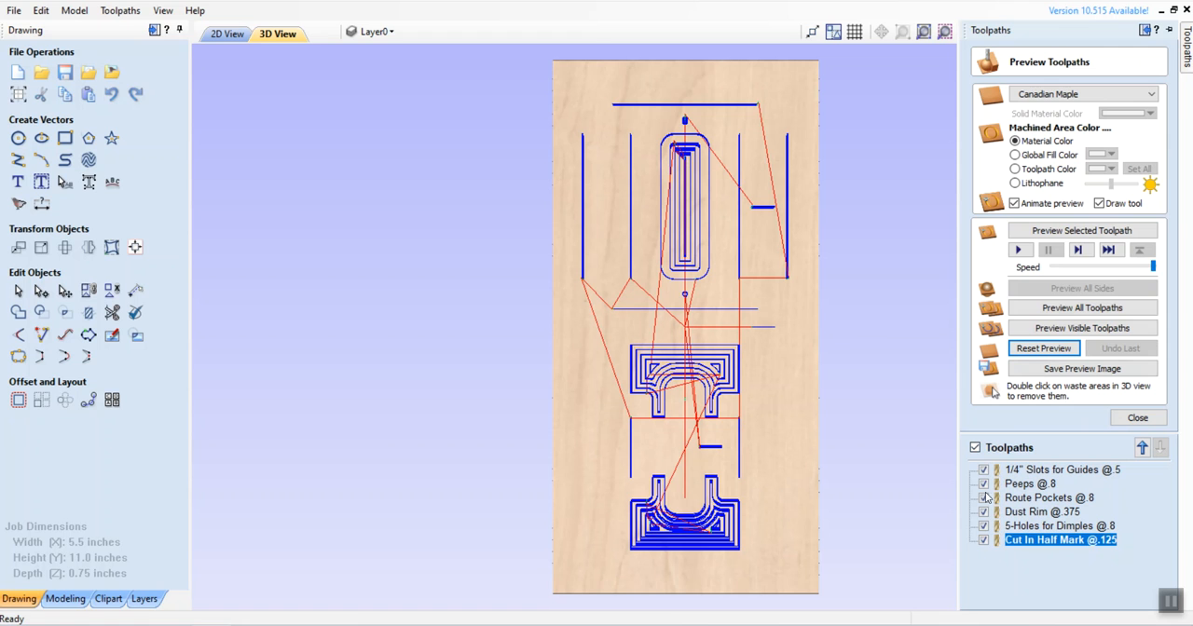
pyautogui.click(1065, 329)
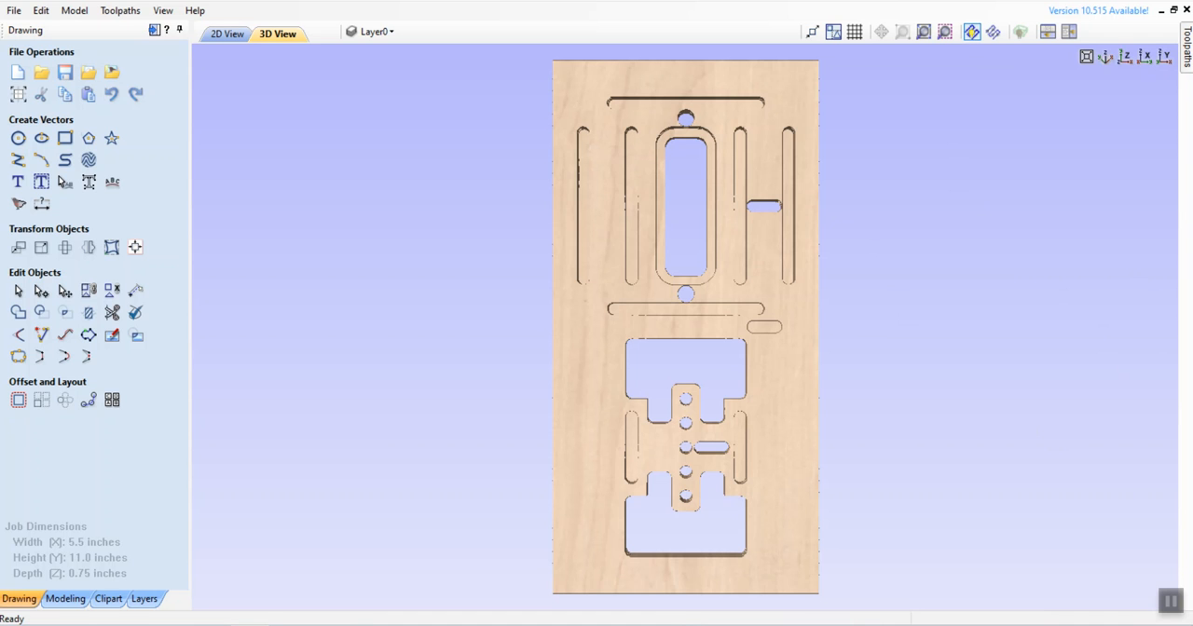
# Step: Switch to SketchUp to compare the colour-coded template drawing with the simulated cuts, and return to VCarve
pyautogui.hotkey('alt', 'Tab')
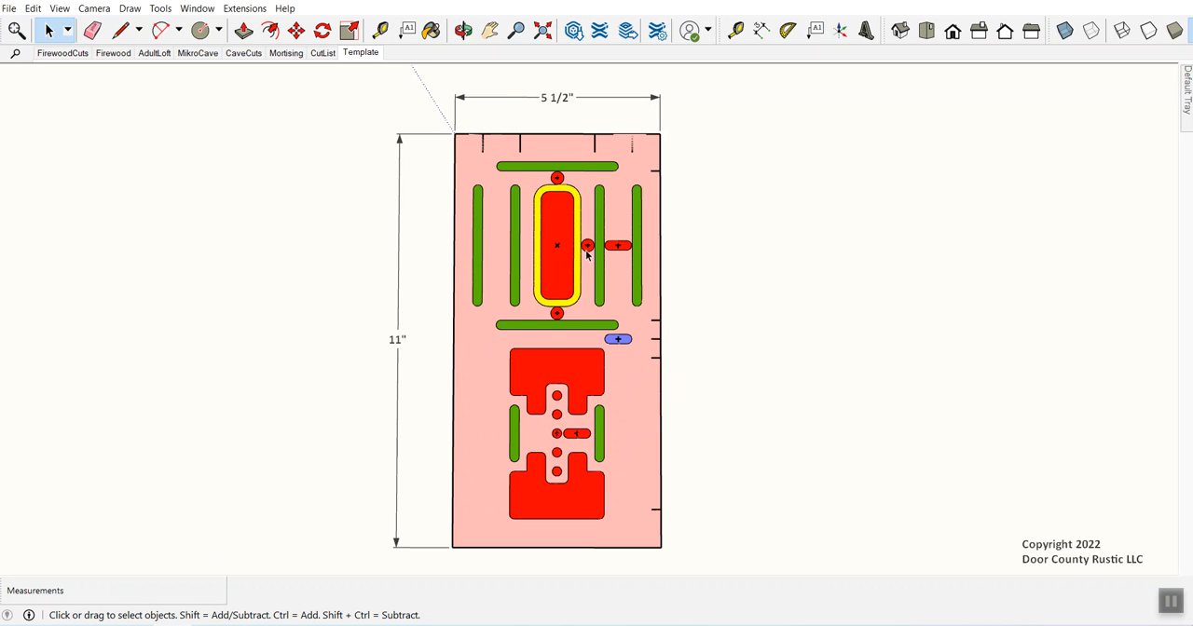
pyautogui.hotkey('alt', 'Tab')
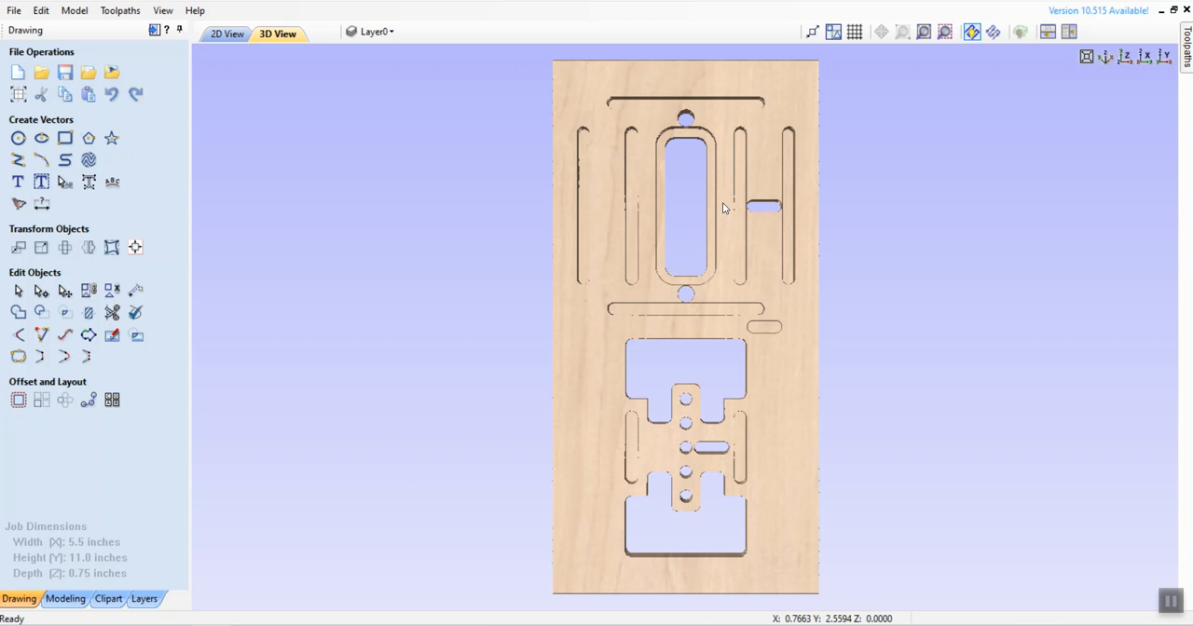
# Step: In the 2D view, add the circle between the central rounded pocket and short horizontal slot to the "Peeps @.8" toolpath and recalculate it
pyautogui.click(226, 36)
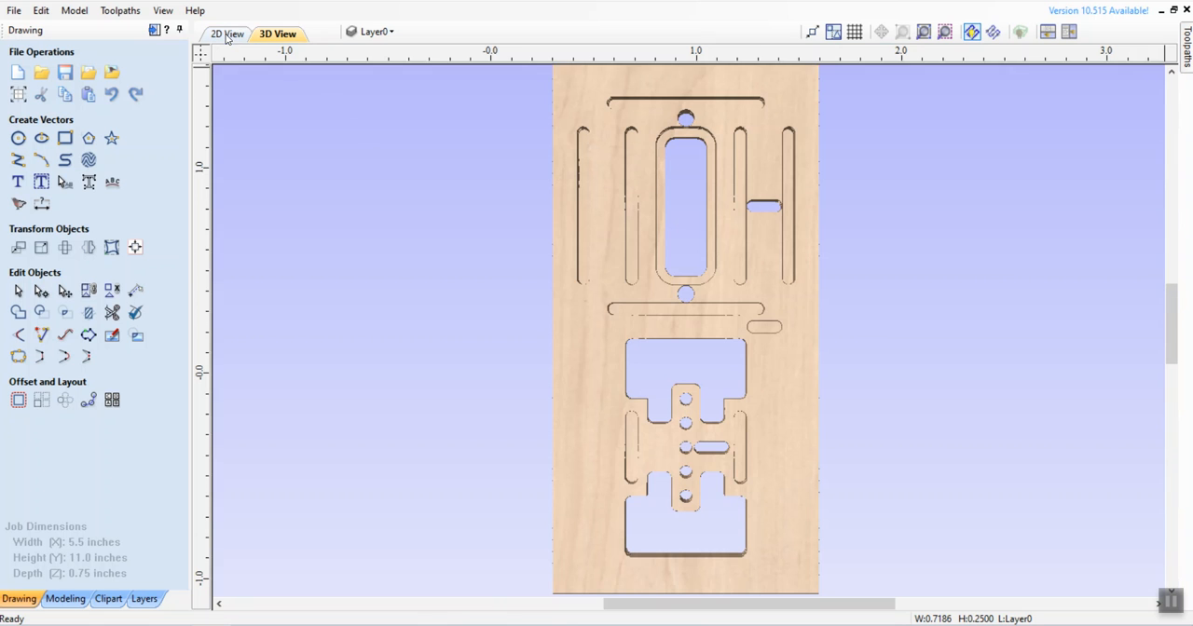
pyautogui.click(168, 14)
pyautogui.click(189, 28)
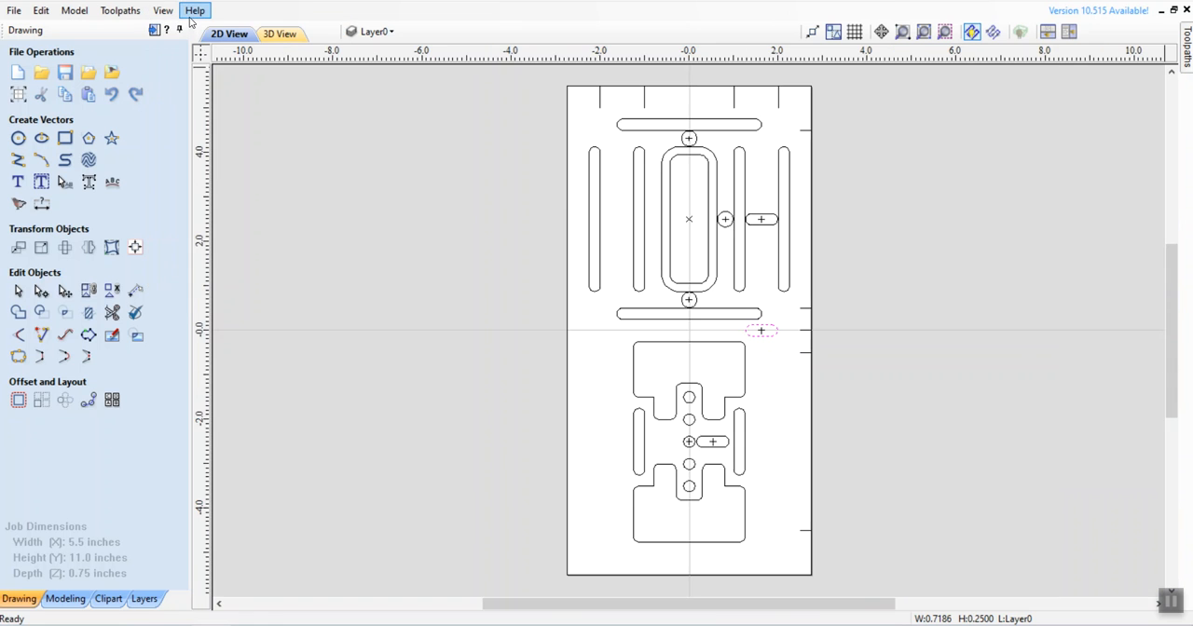
pyautogui.click(768, 270)
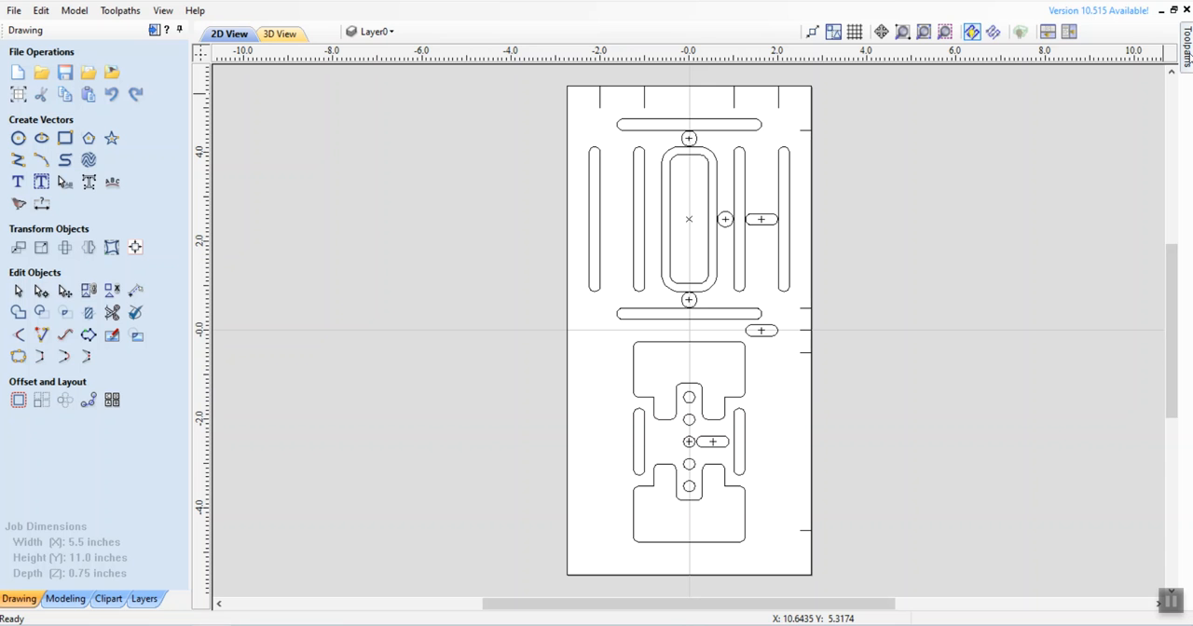
pyautogui.moveTo(1188, 56)
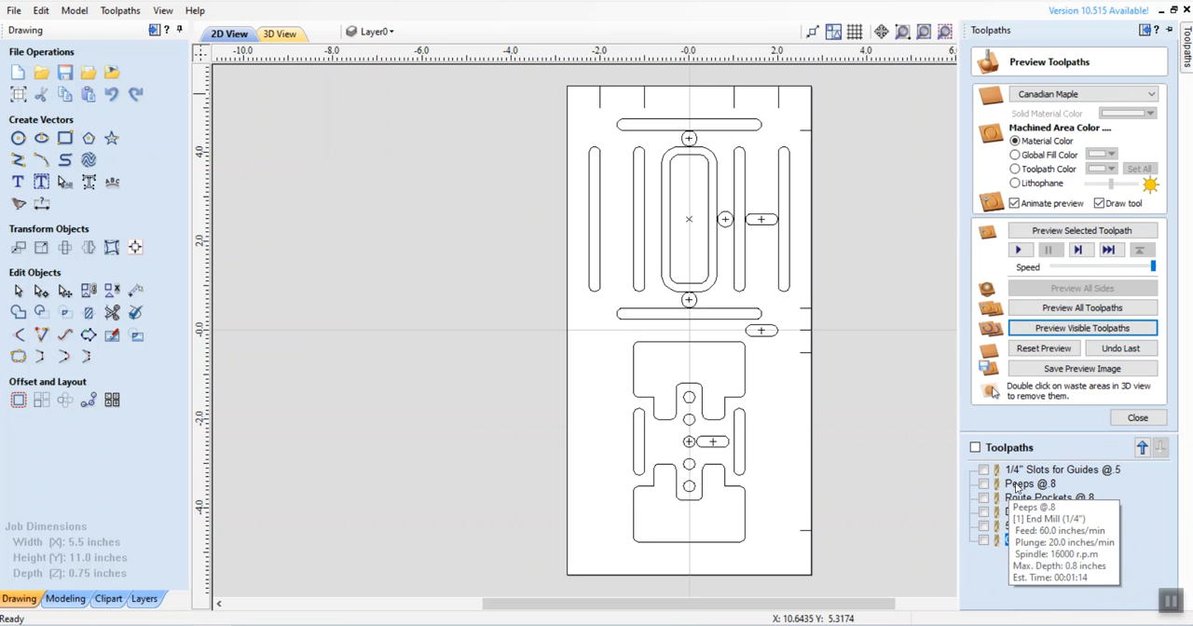
pyautogui.click(1018, 485)
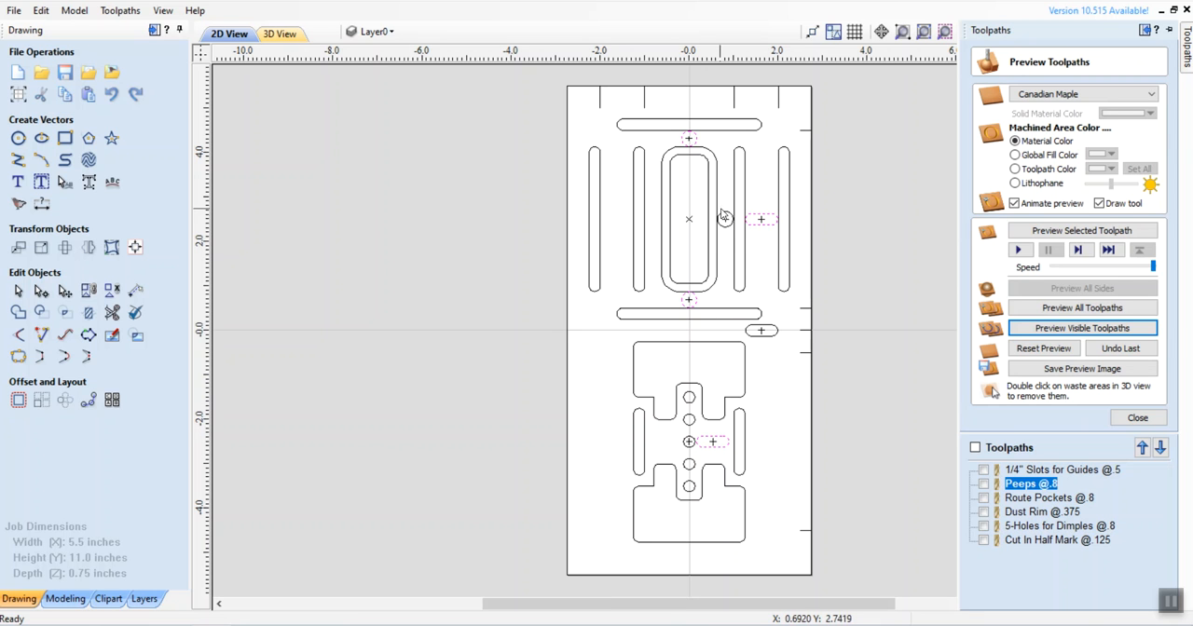
pyautogui.rightClick(1018, 486)
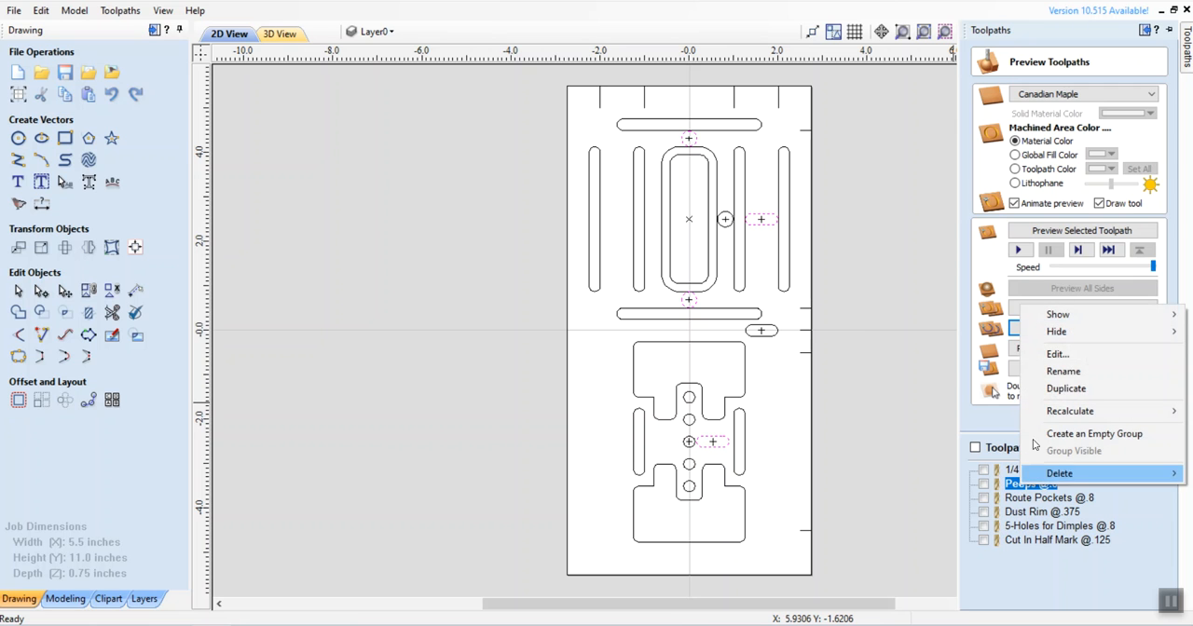
pyautogui.click(1057, 355)
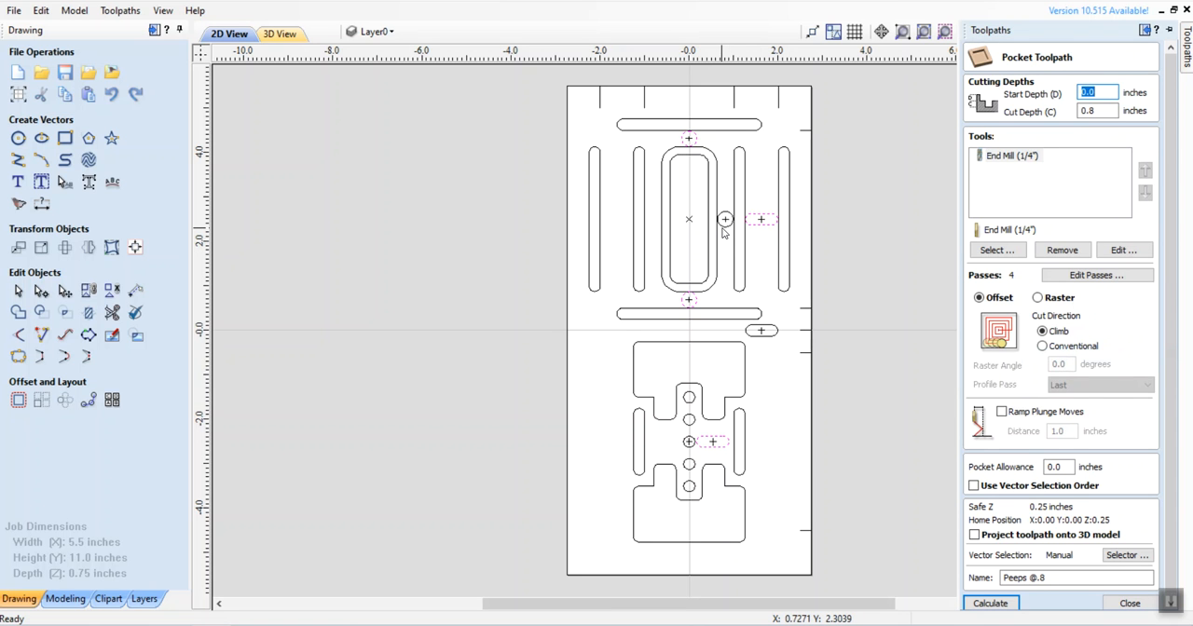
pyautogui.keyDown('shift'); pyautogui.click(722, 227); pyautogui.keyUp('shift')
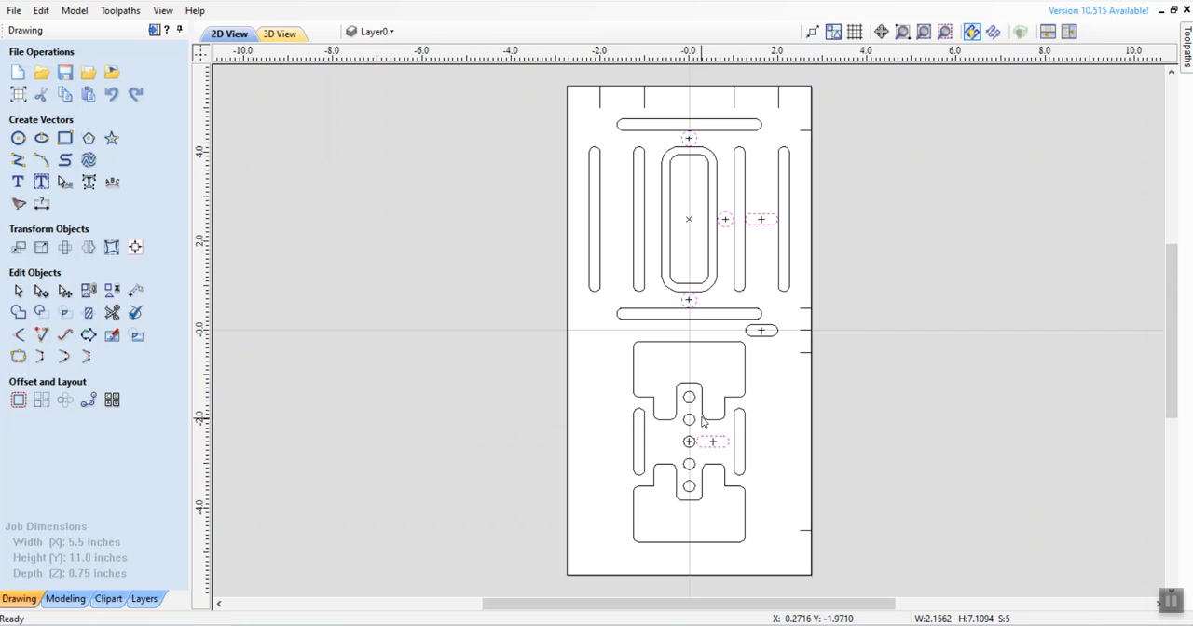
pyautogui.moveTo(1186, 60)
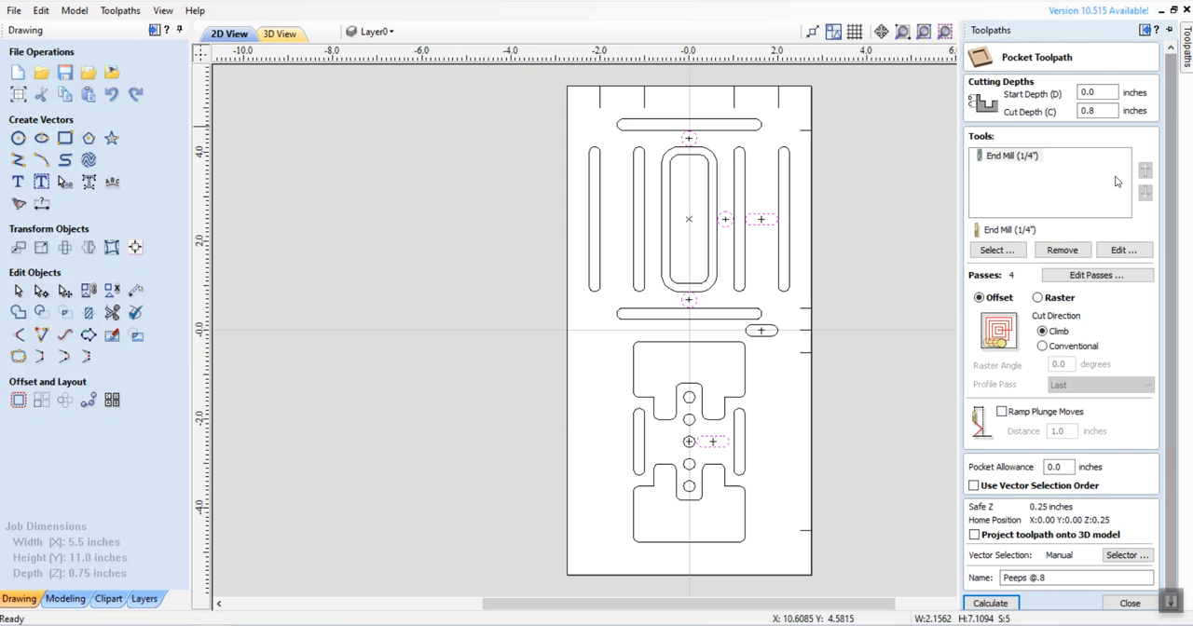
pyautogui.click(989, 603)
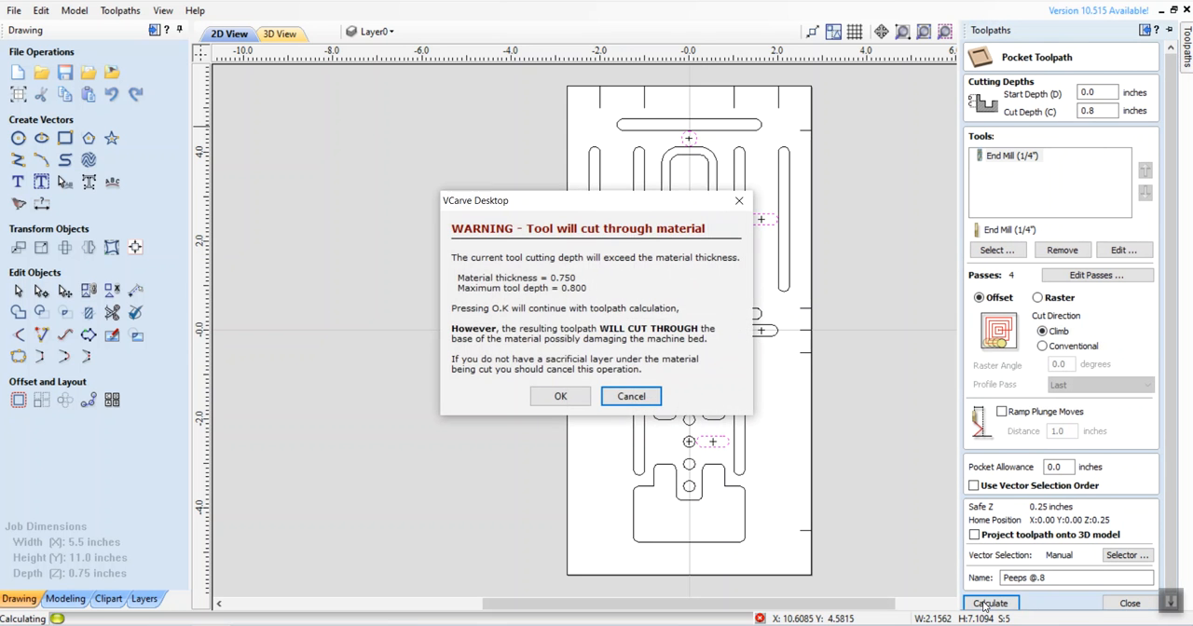
pyautogui.click(560, 396)
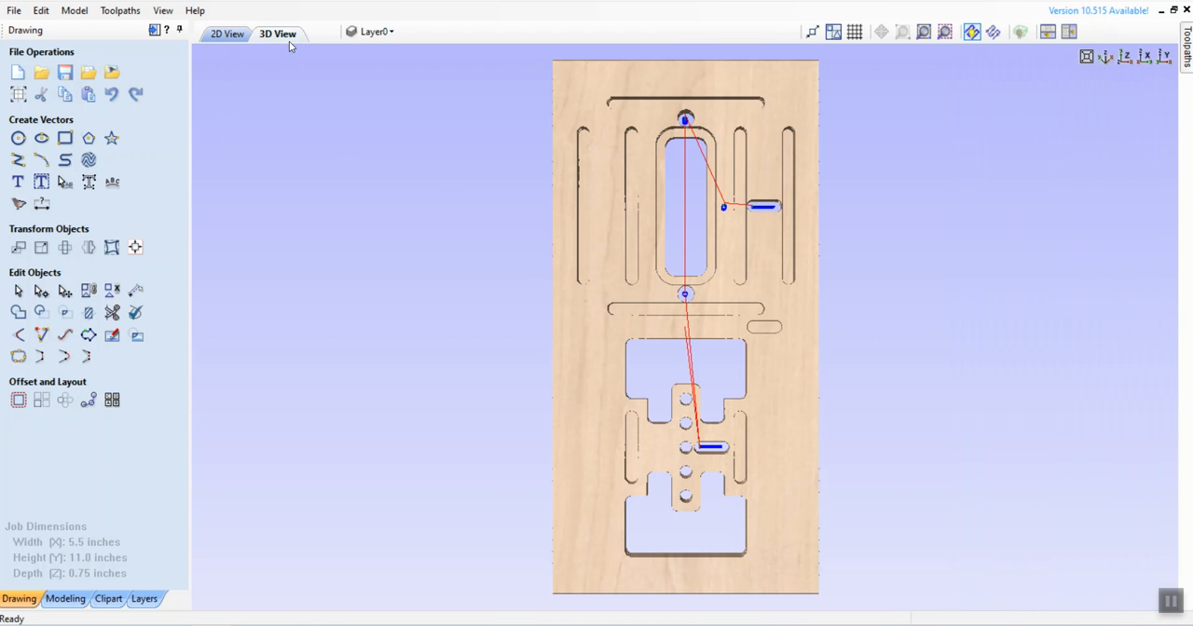
# Step: Reset the material preview, make all toolpaths visible and simulate them with the recalculated "Peeps @.8" pockets
pyautogui.moveTo(1187, 48)
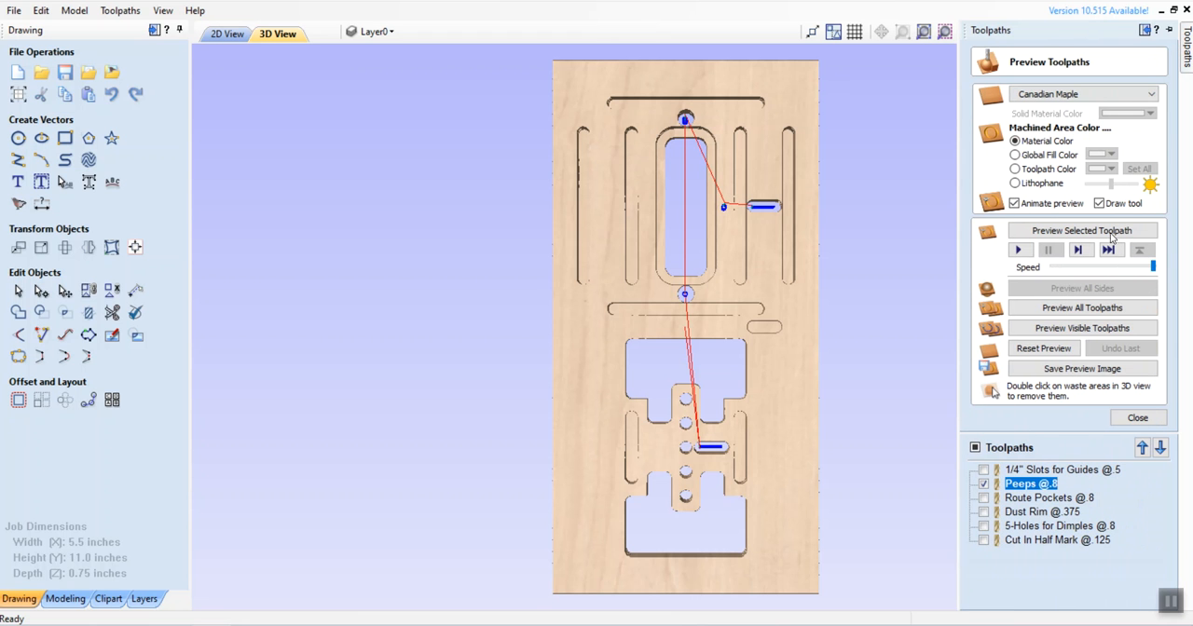
pyautogui.click(975, 448)
pyautogui.click(975, 449)
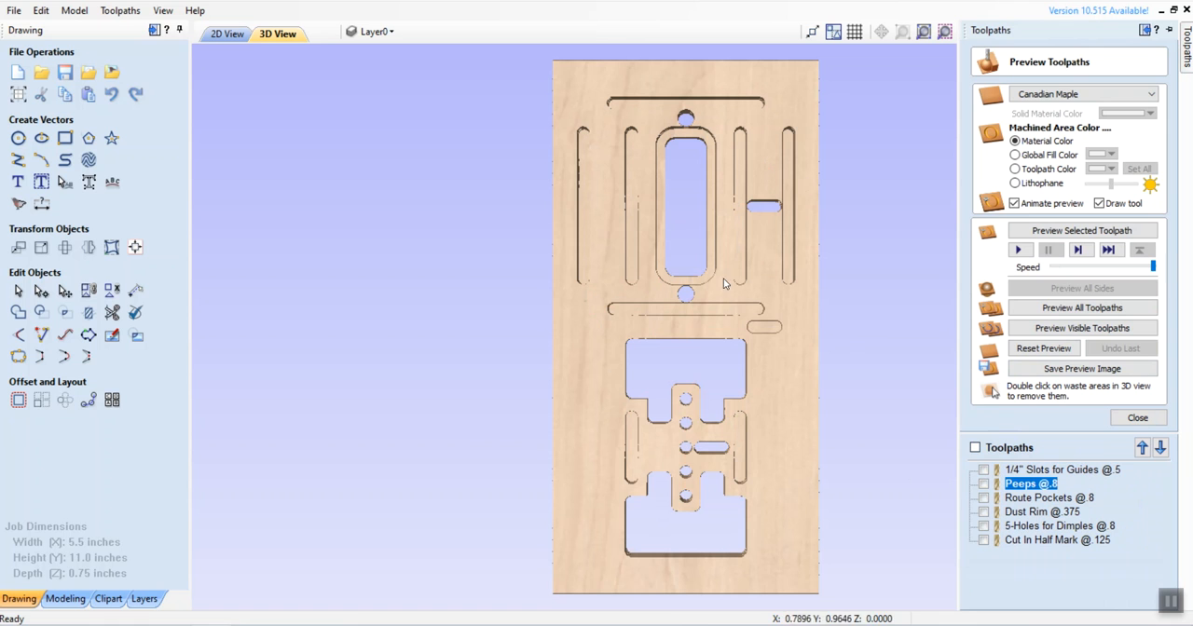
pyautogui.click(1044, 349)
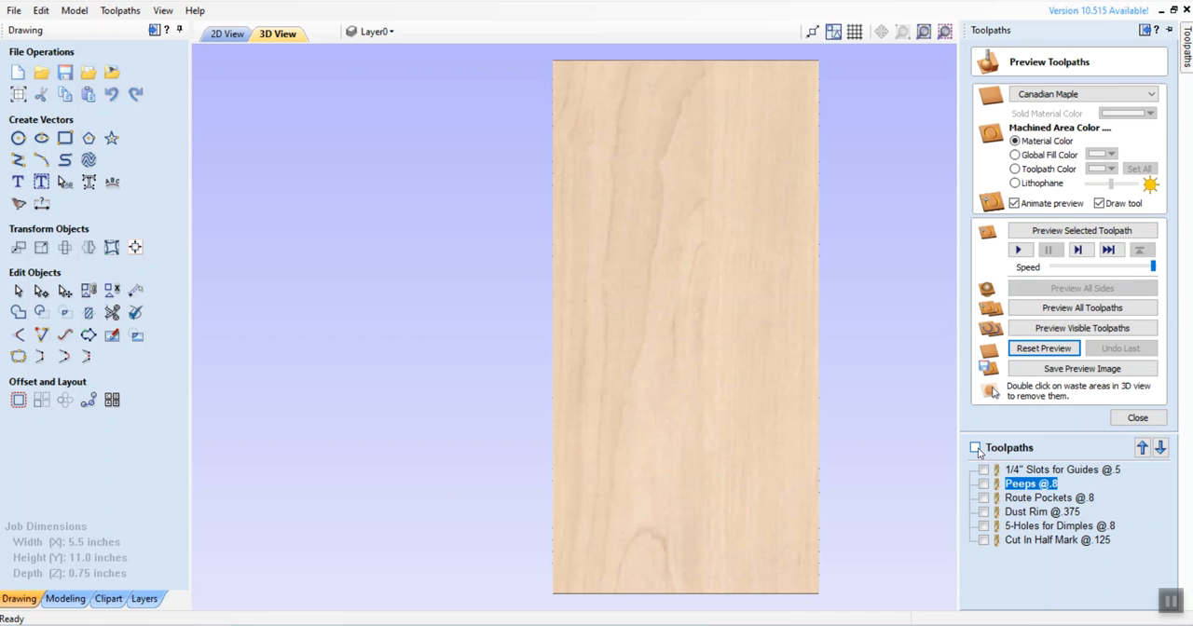
pyautogui.click(975, 448)
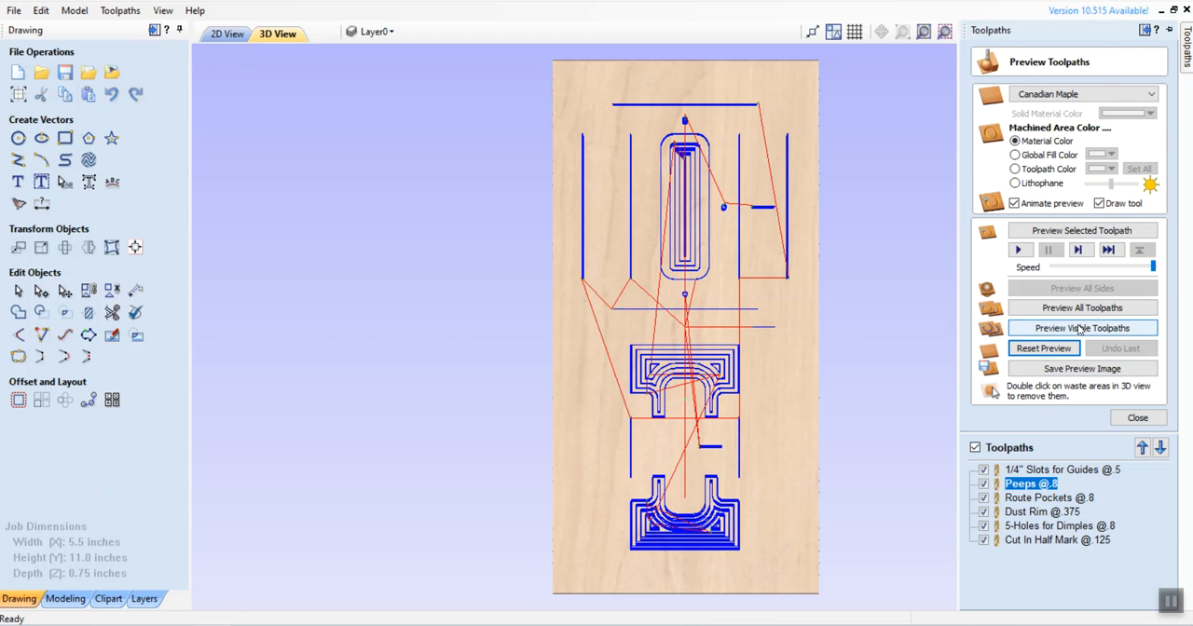
pyautogui.click(1076, 329)
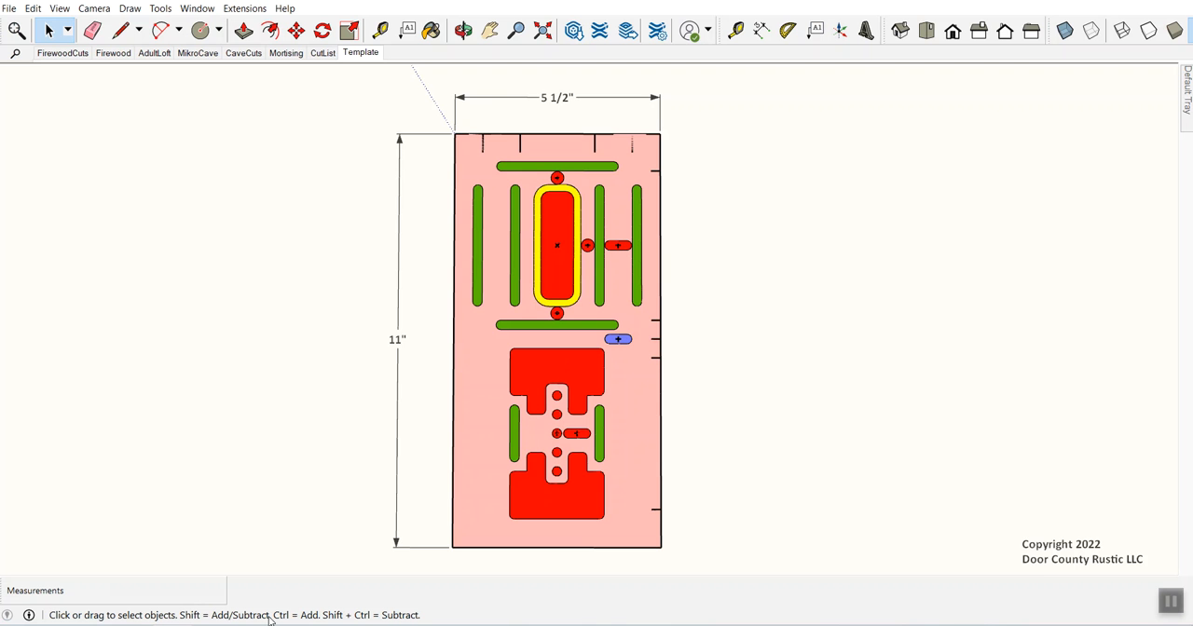
# Step: Return from SketchUp to VCarve, reset the preview and run the simulation of all visible toolpaths again
pyautogui.click(208, 624)
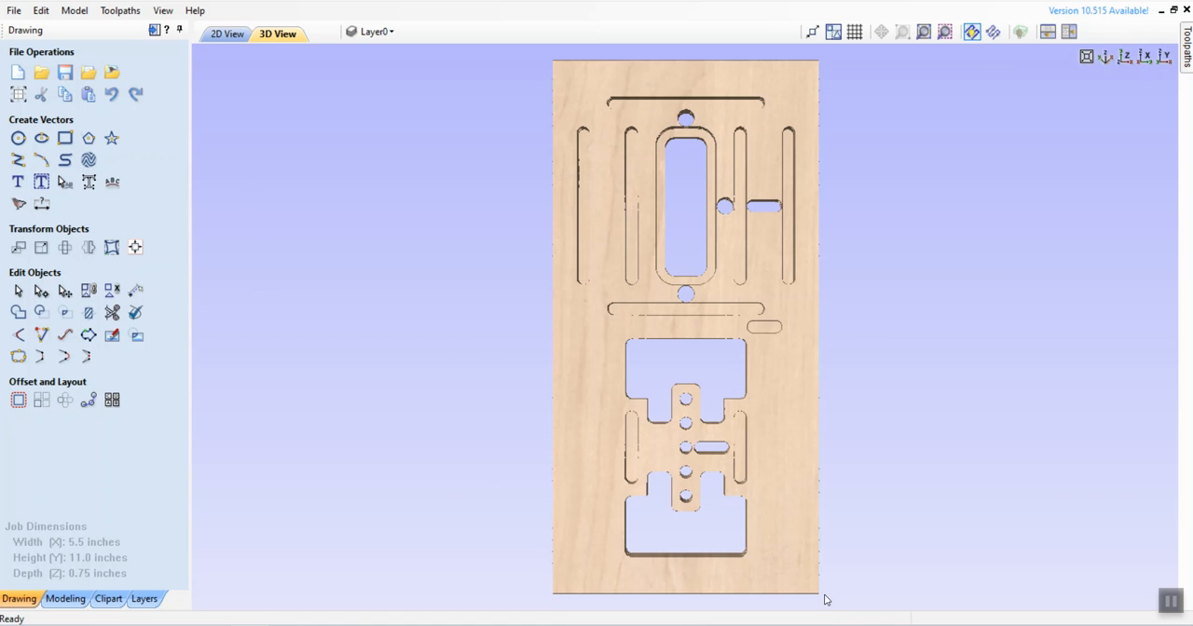
pyautogui.click(1187, 42)
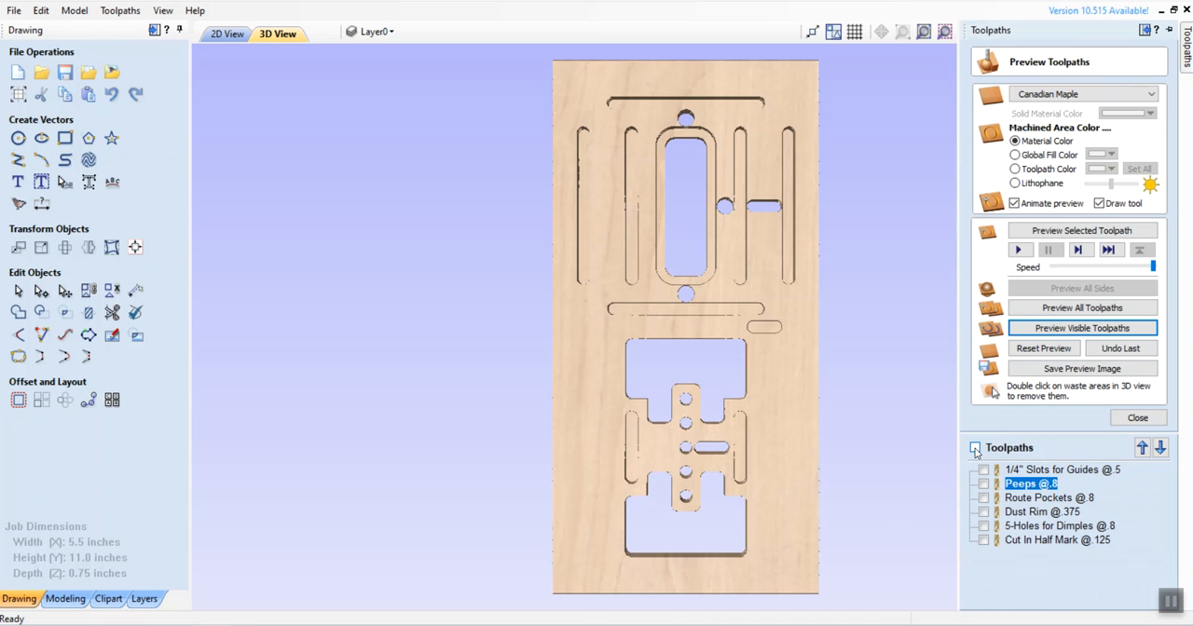
pyautogui.click(1044, 348)
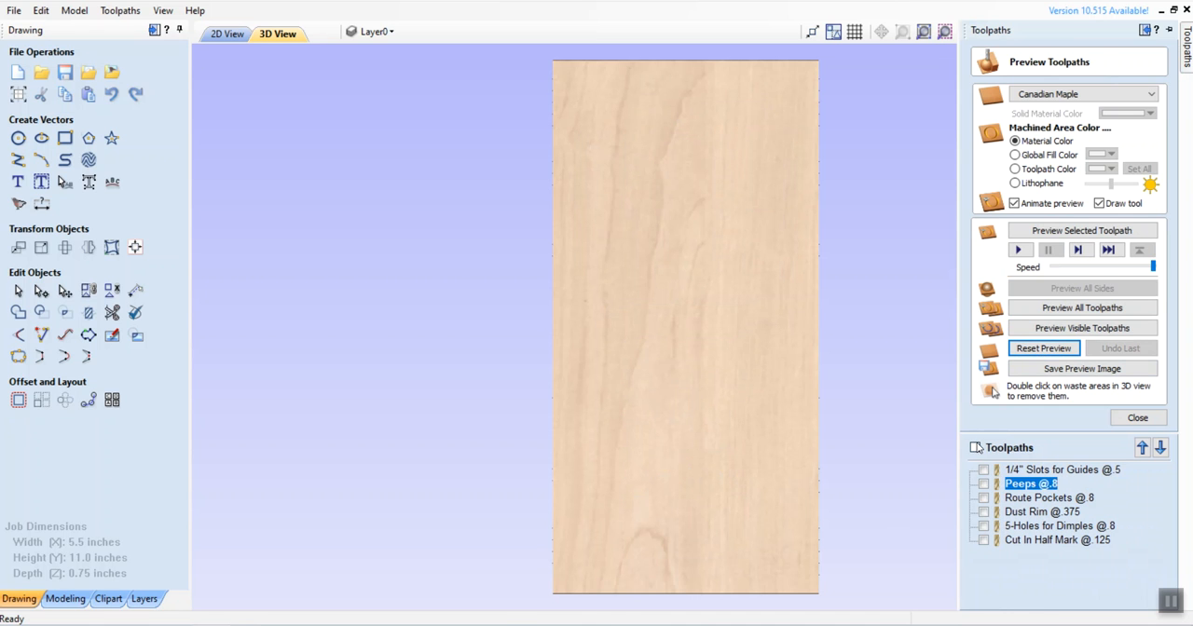
pyautogui.click(975, 448)
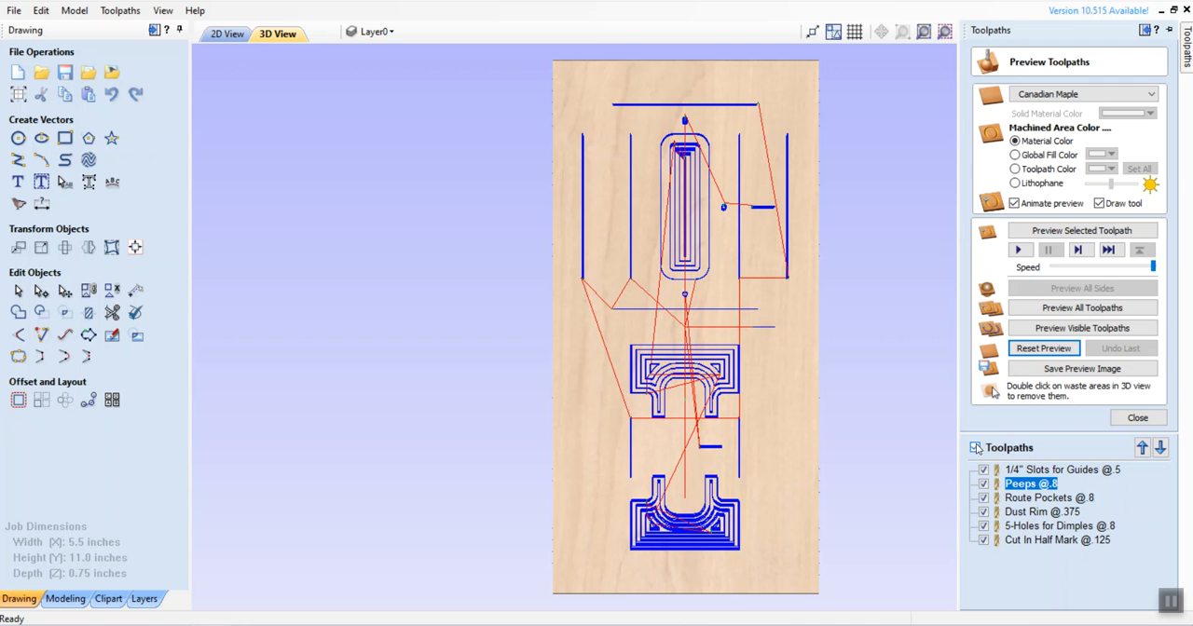
pyautogui.click(1062, 330)
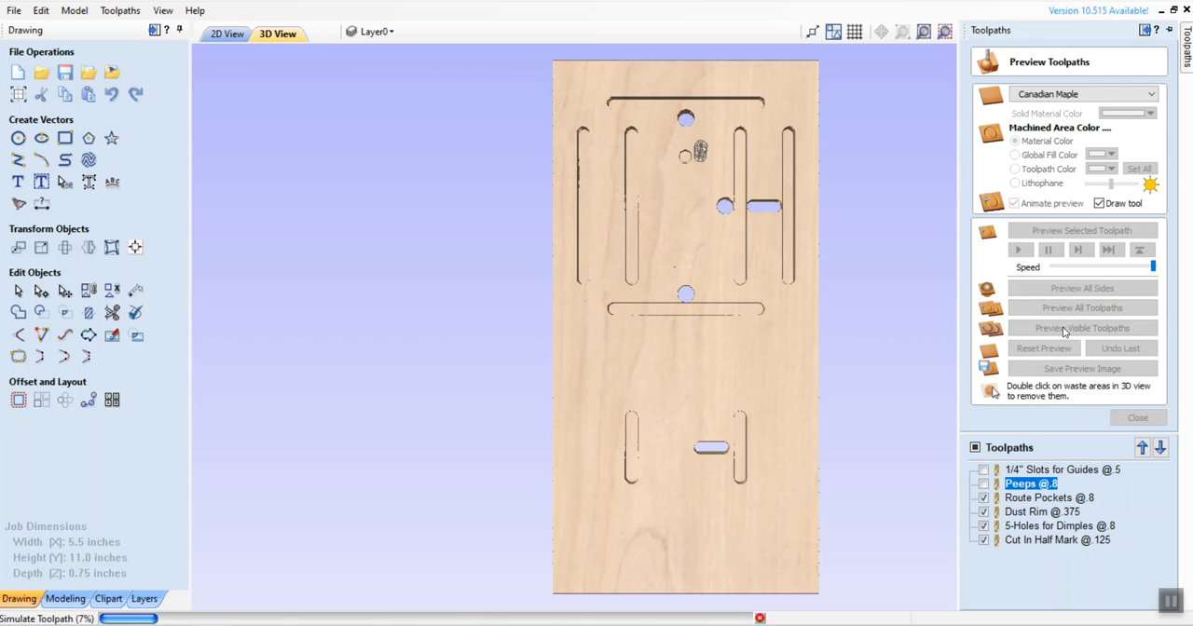
# Step: Show all toolpaths, close the preview and start saving the visible toolpaths to one file with the CNCPiranha-Arcs (inch) (*.tap) post processor
pyautogui.click(975, 449)
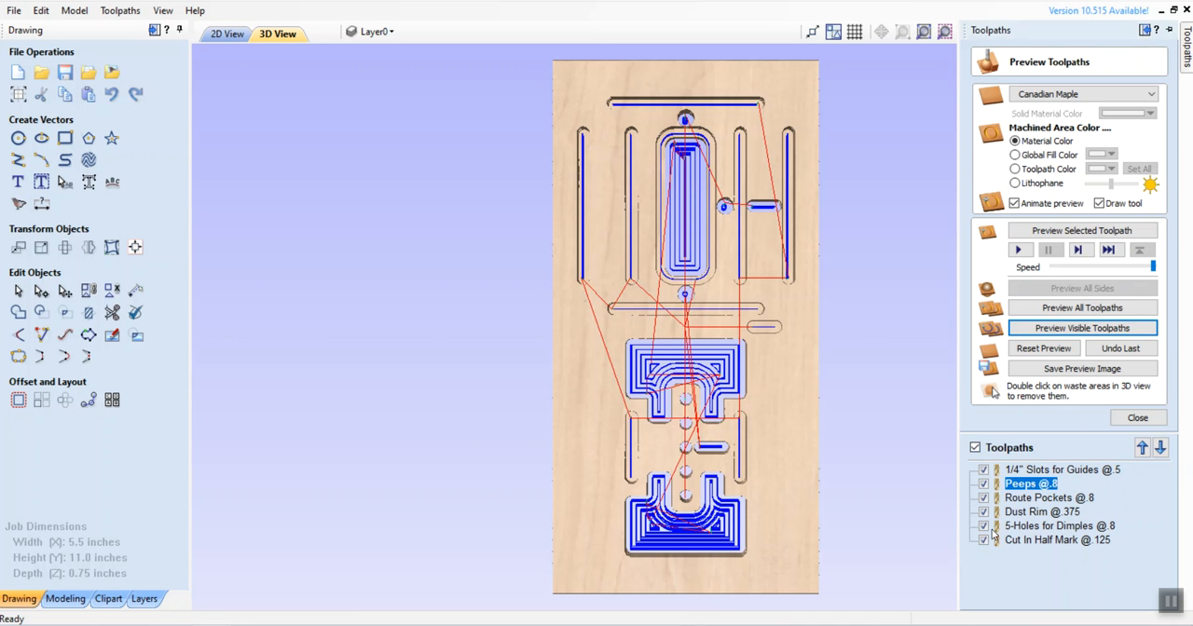
pyautogui.click(1138, 418)
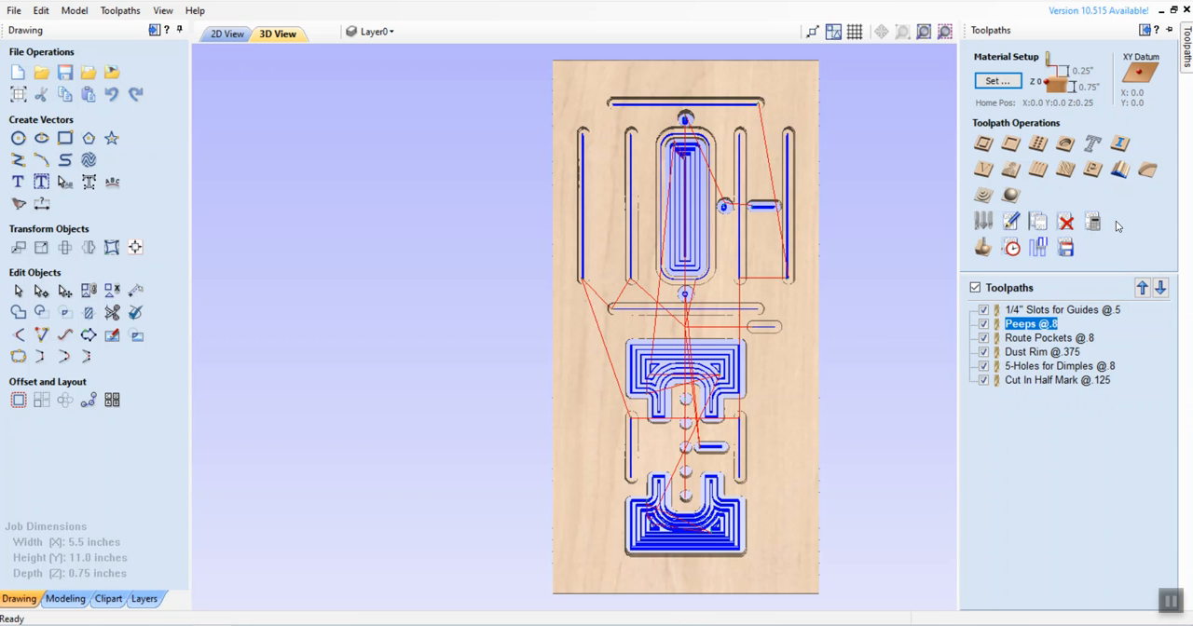
pyautogui.click(1067, 247)
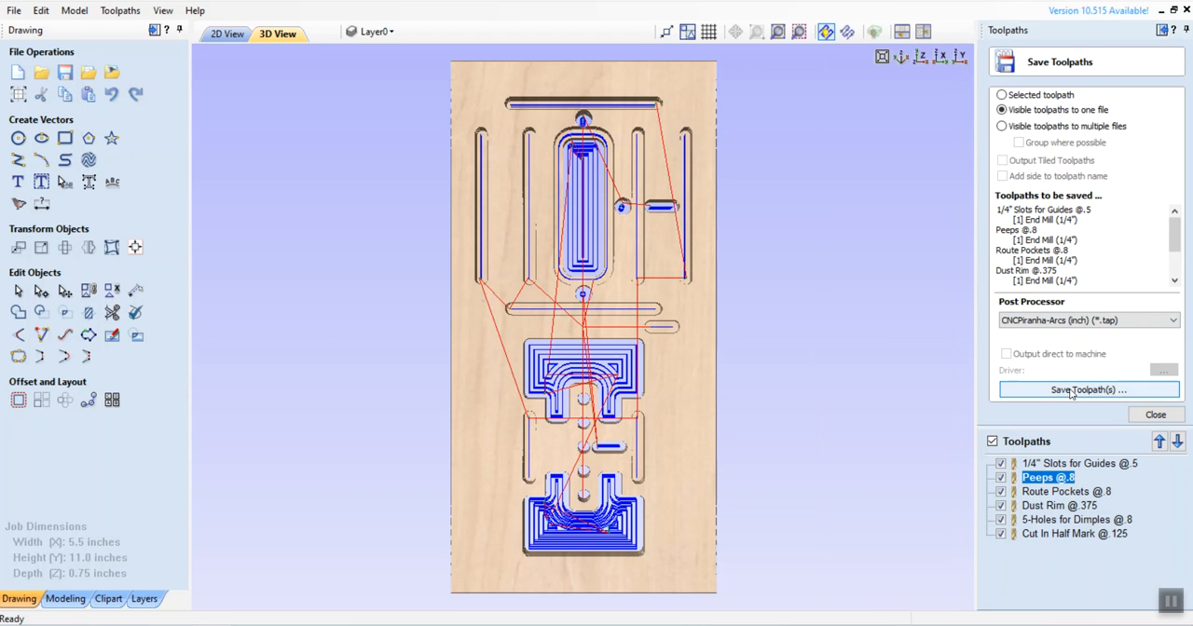
pyautogui.click(1070, 391)
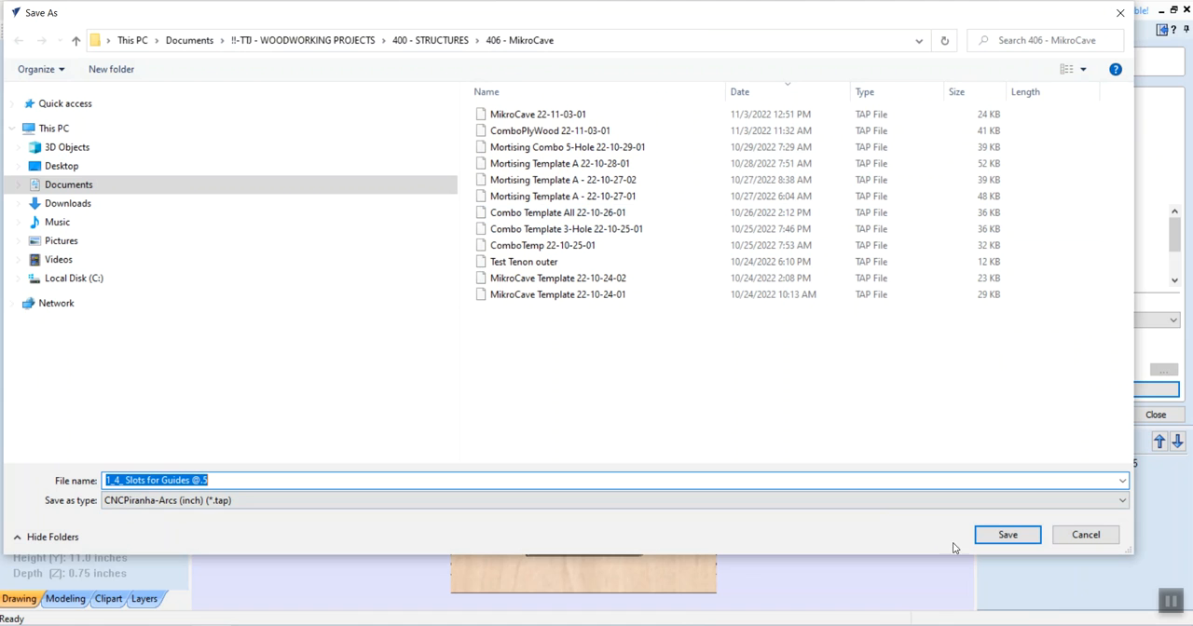
# Step: Name the toolpath file "Combo Template 22-12-05-01" and save it in the 406 - MikroCave folder
pyautogui.click(1170, 605)
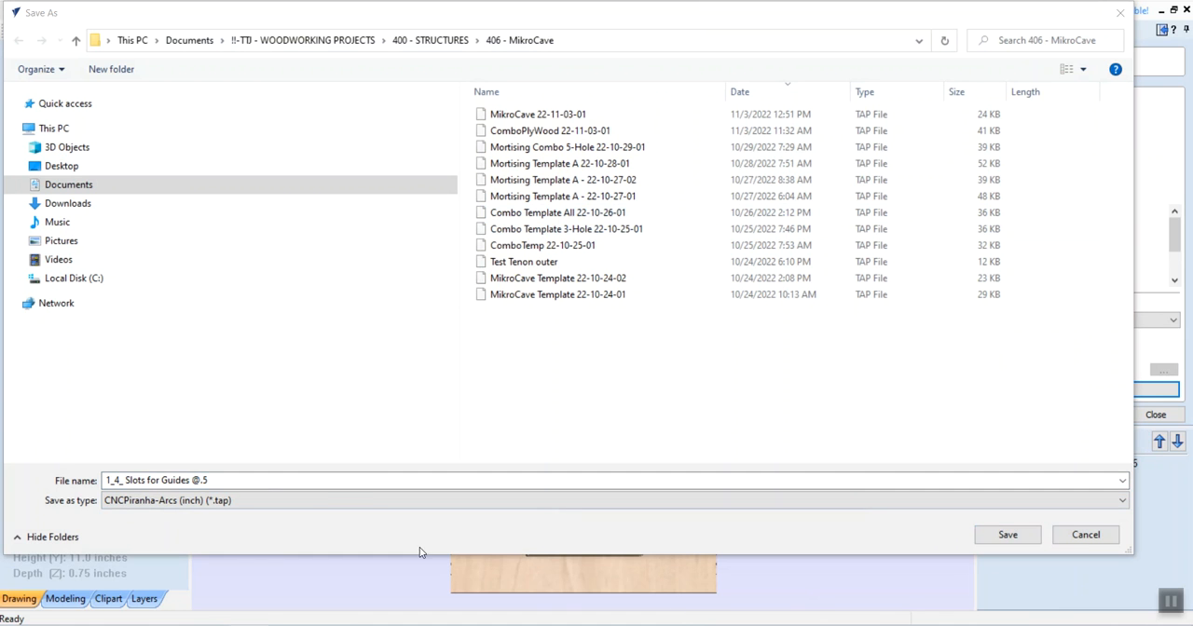
pyautogui.click(211, 480)
pyautogui.moveTo(211, 480); pyautogui.dragTo(66, 470)
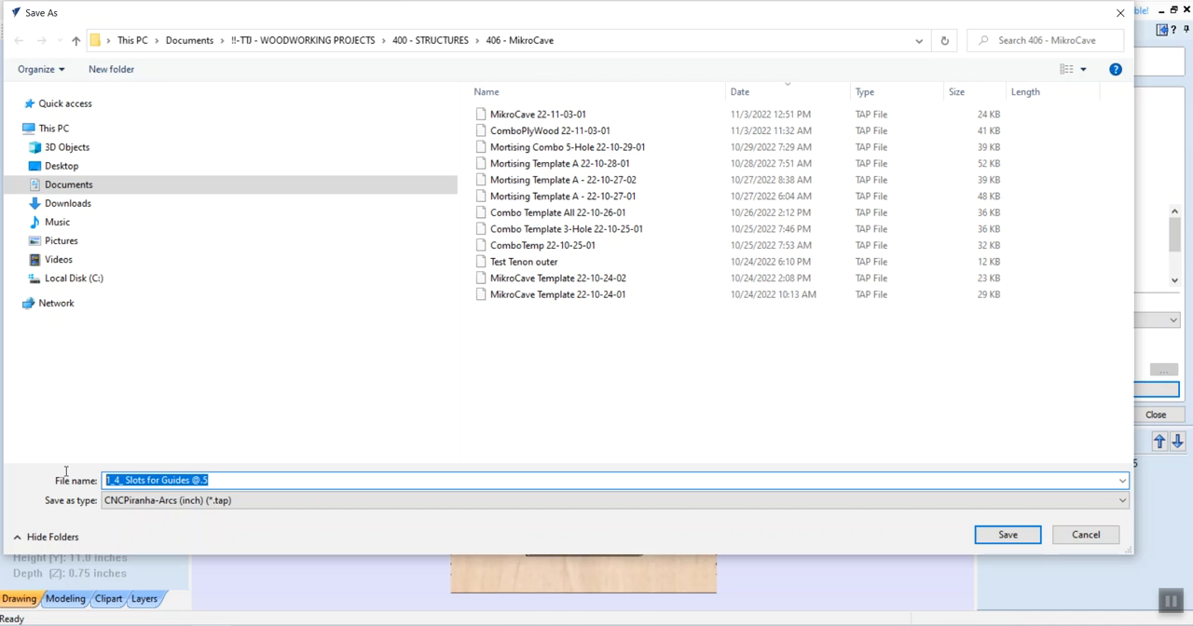
pyautogui.write('Cpombo')
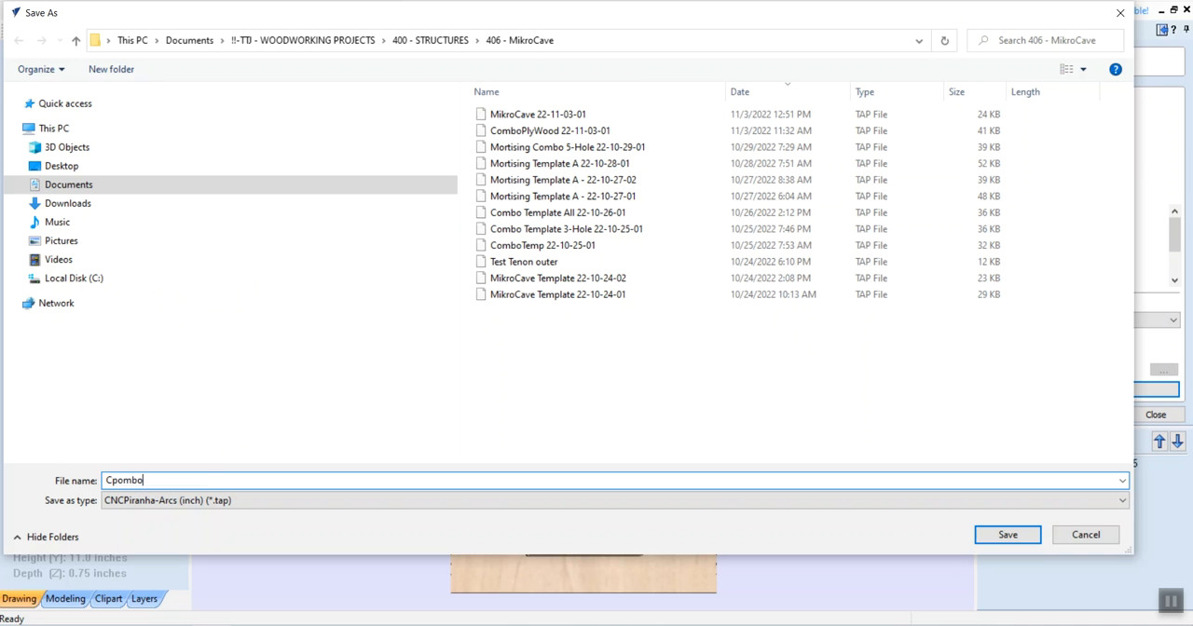
pyautogui.write('m')
pyautogui.press('BackSpace')
pyautogui.press('BackSpace')
pyautogui.press('BackSpace')
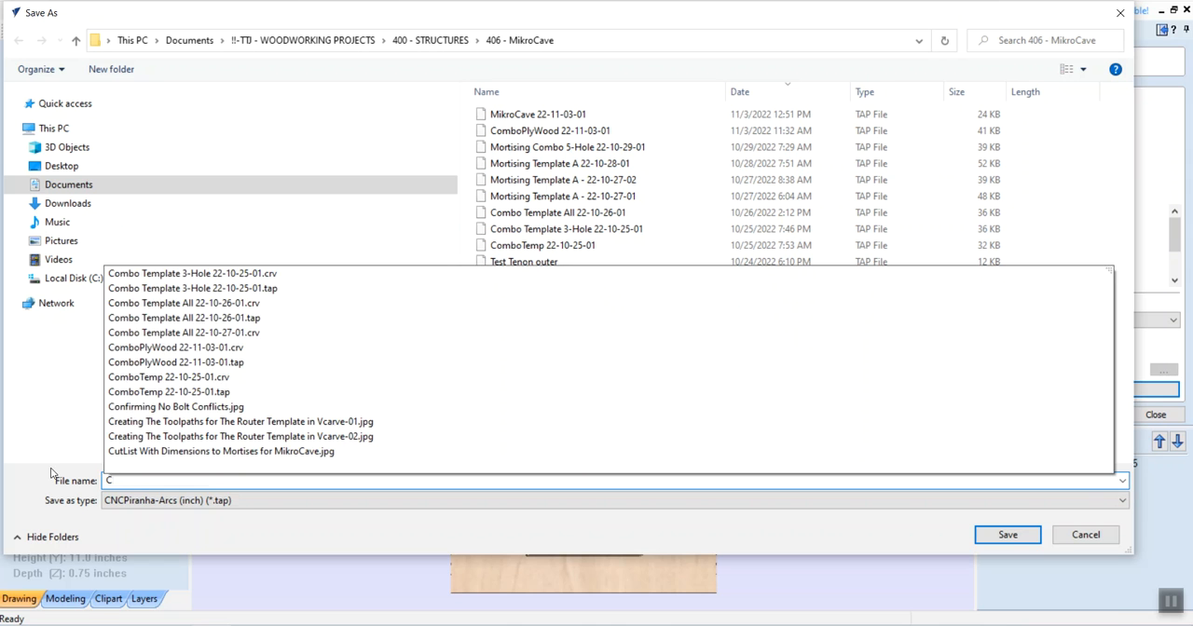
pyautogui.write('ombo')
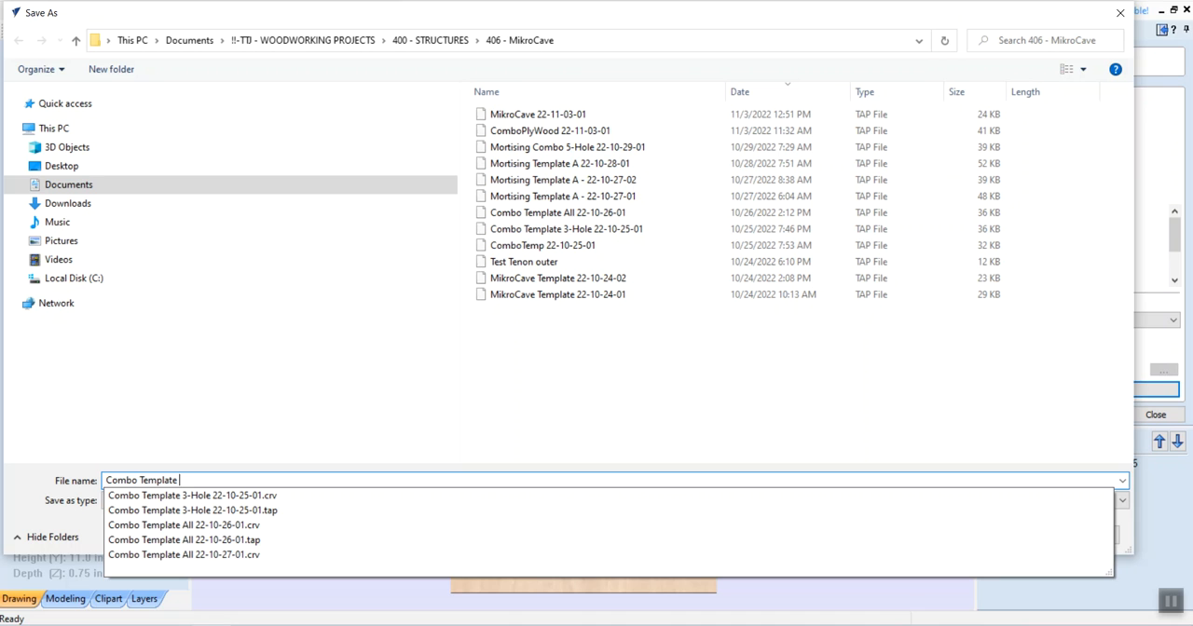
pyautogui.write('Template 22-12-')
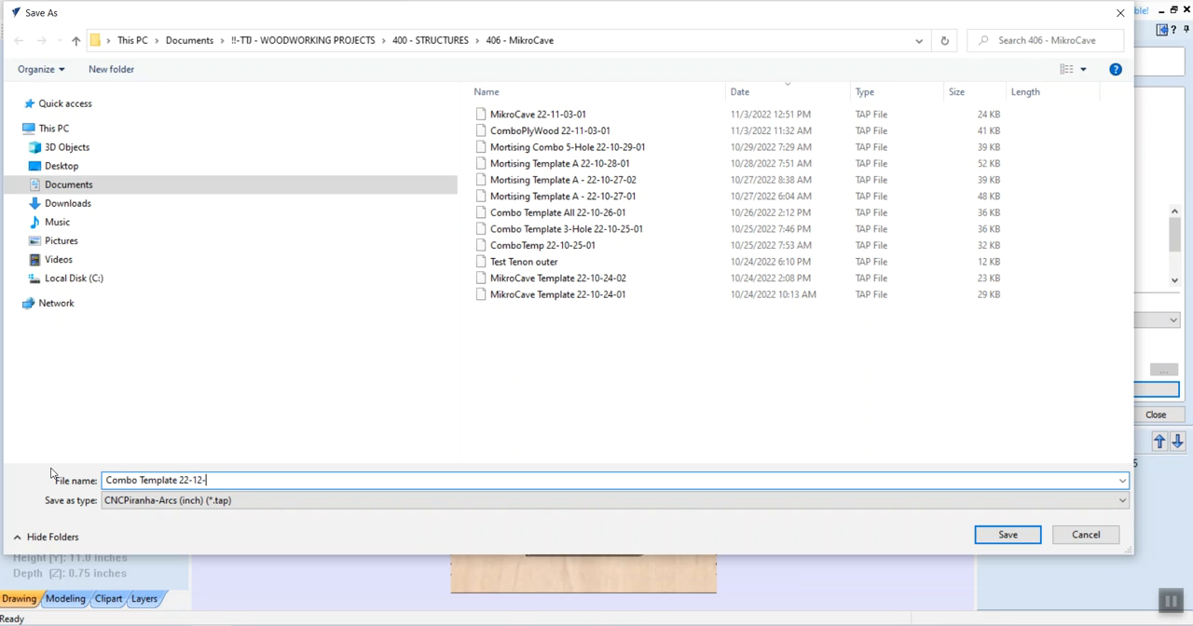
pyautogui.write('05')
pyautogui.write('-01')
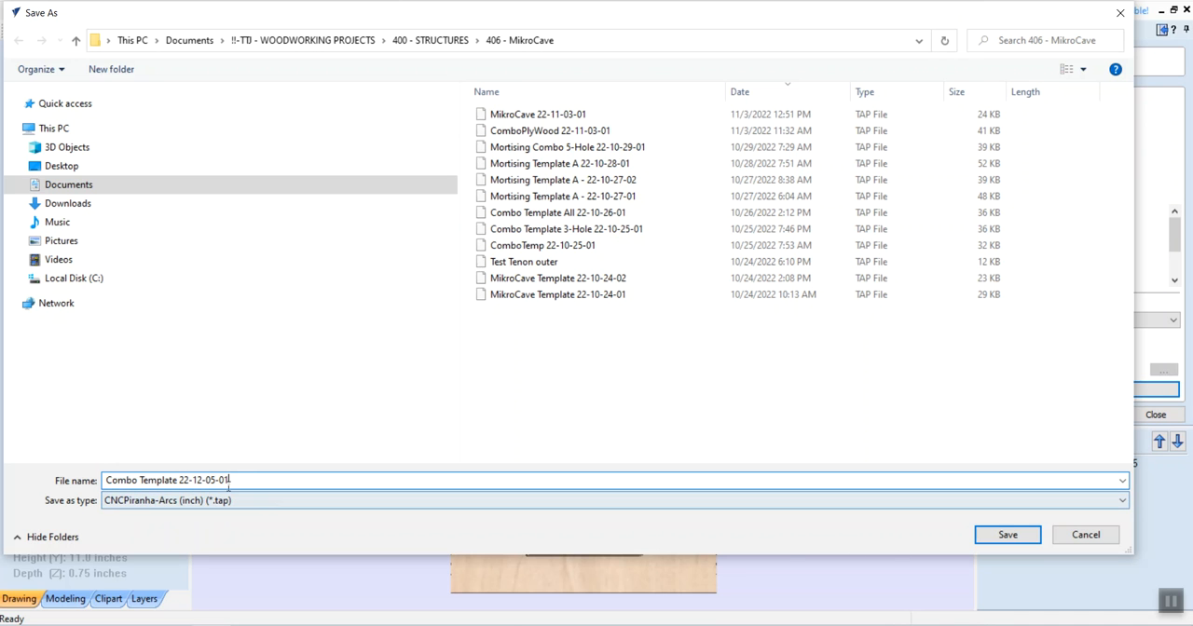
pyautogui.moveTo(231, 479); pyautogui.dragTo(105, 483)
pyautogui.hotkey('ctrl', 'c')
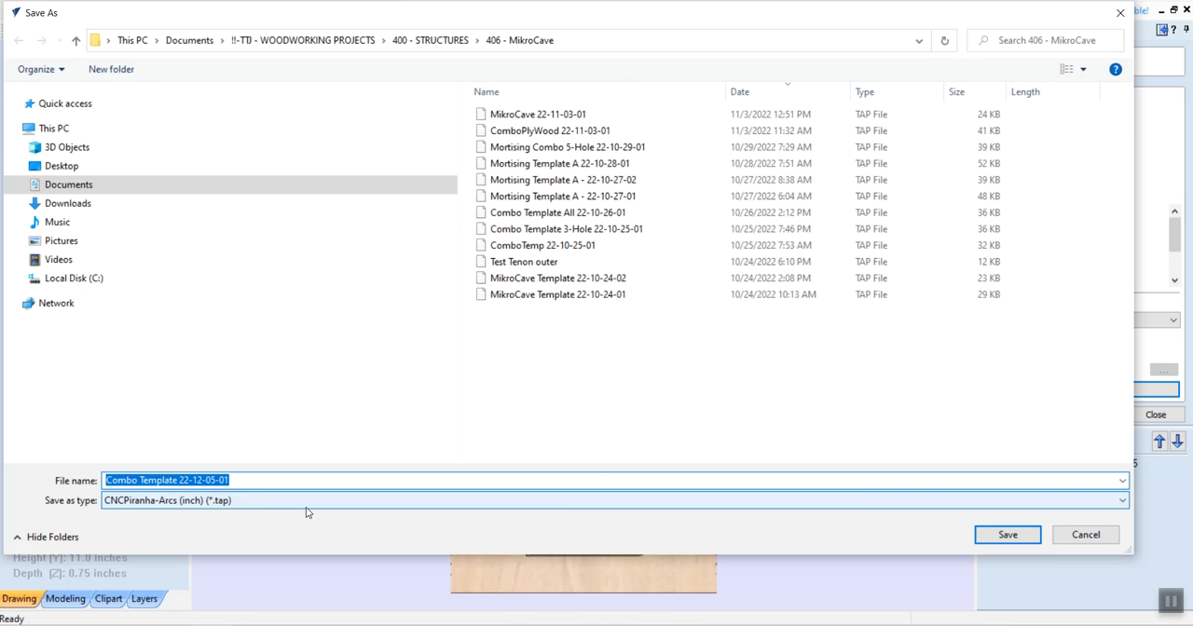
pyautogui.click(1015, 538)
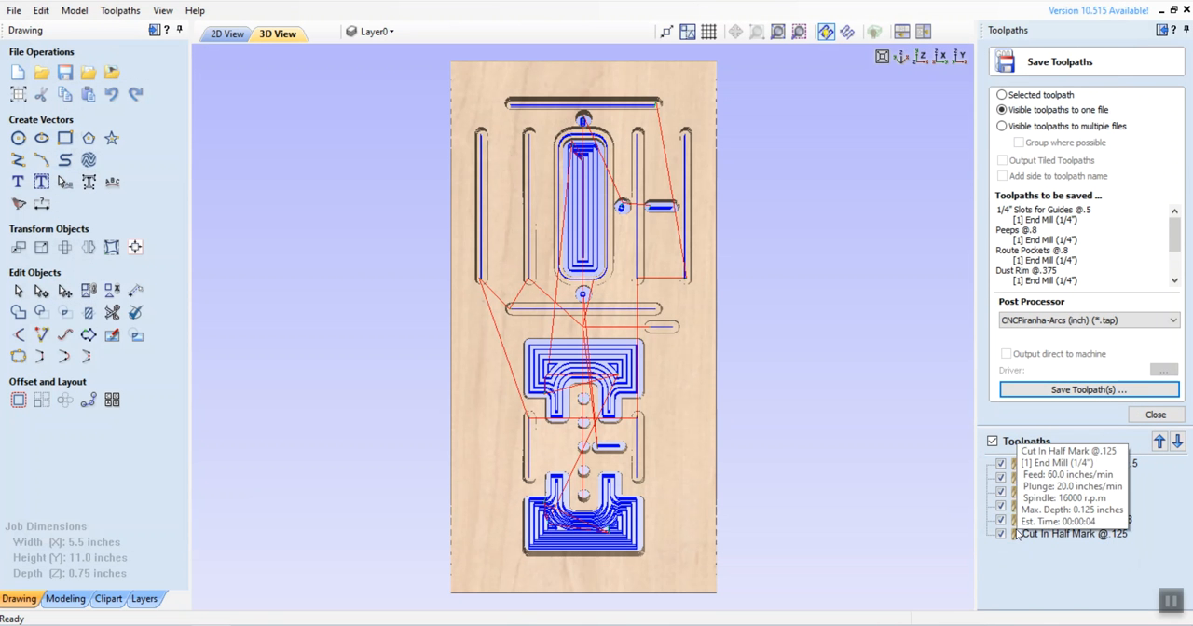
# Step: Save the project as a VCarve file named "Combo Template 22-12-05-01" in the 406 - MikroCave folder
pyautogui.click(13, 10)
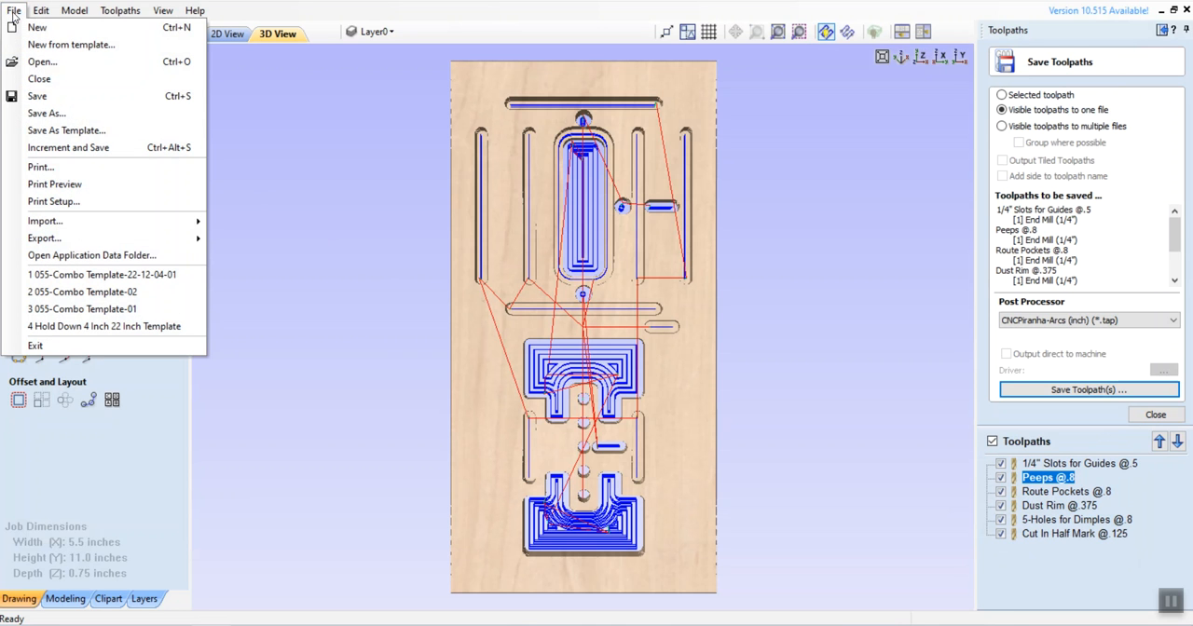
pyautogui.click(46, 114)
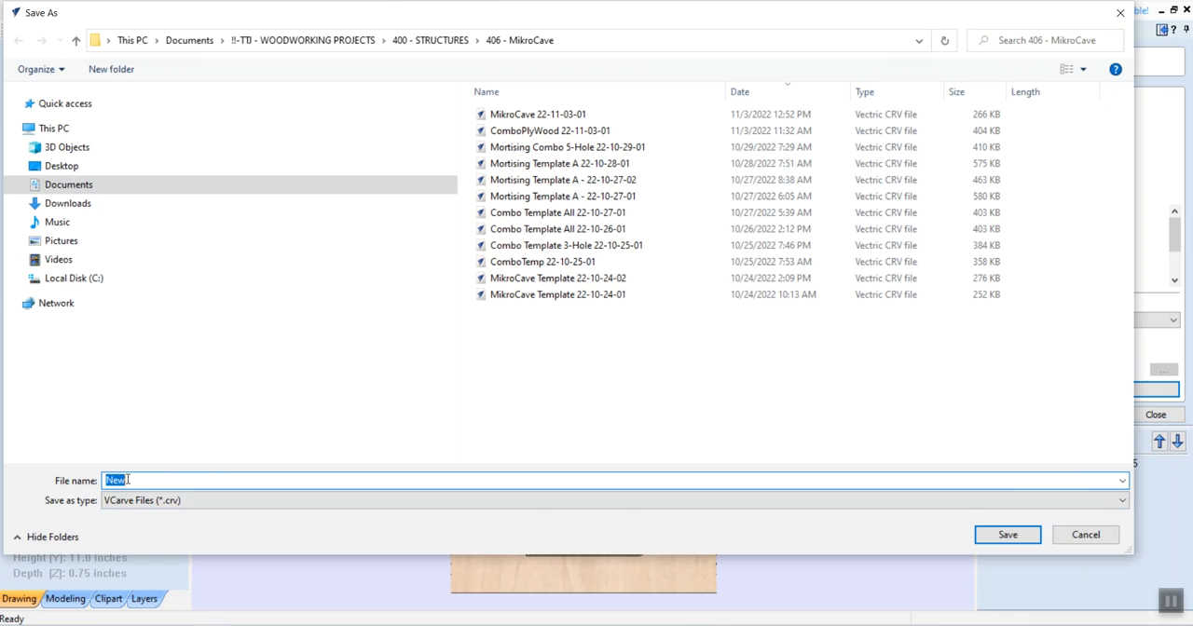
pyautogui.hotkey('ctrl', 'v')
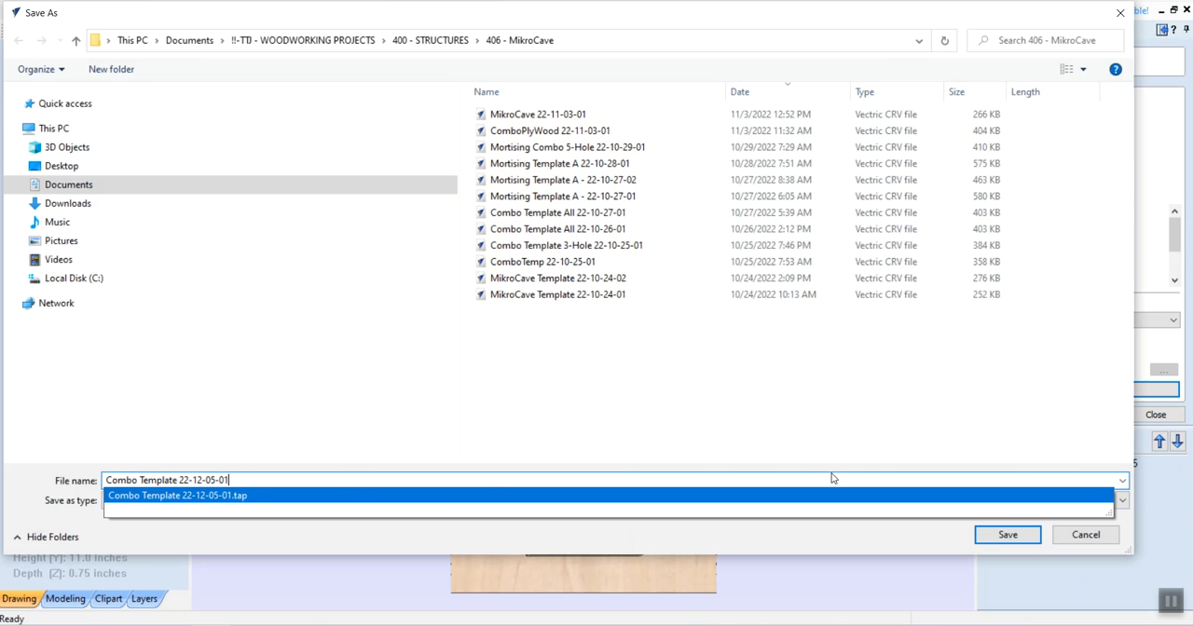
pyautogui.click(995, 530)
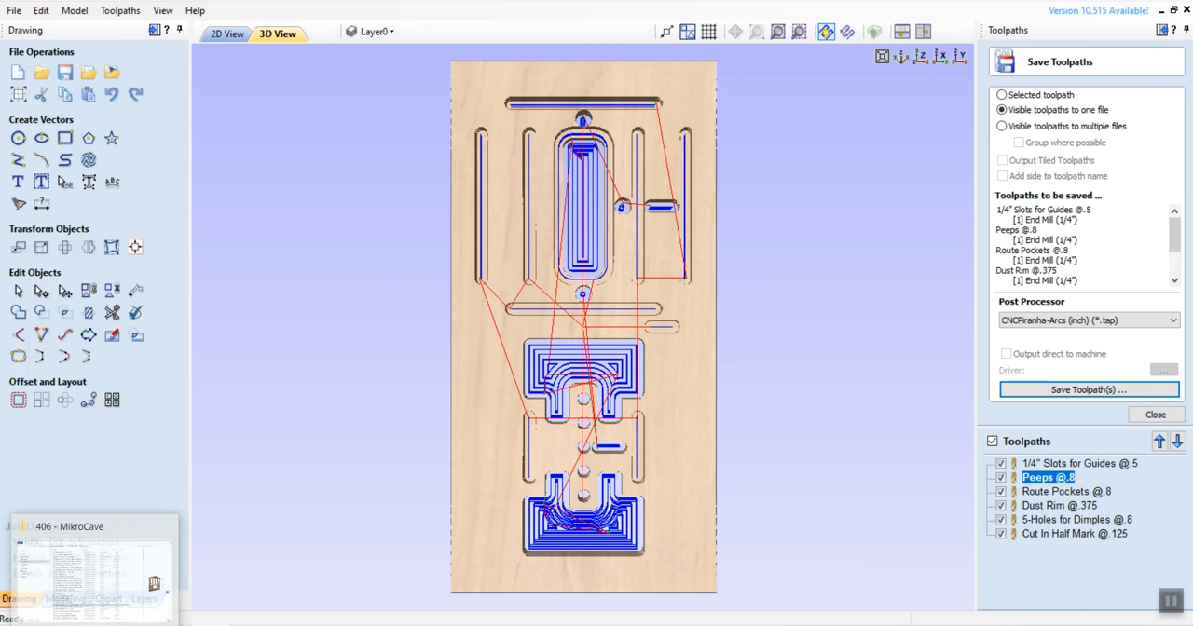
# Step: Switch to File Explorer and permanently delete the three old 055 template files from the MEMOREX USB (D:) drive
pyautogui.click(95, 625)
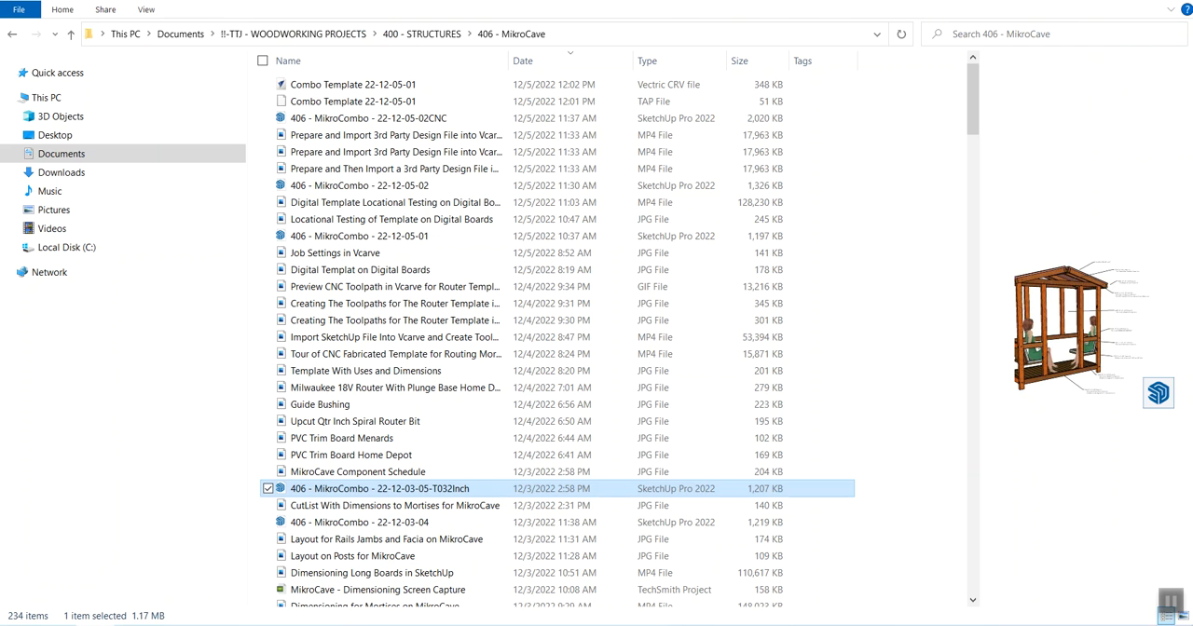
pyautogui.click(1169, 601)
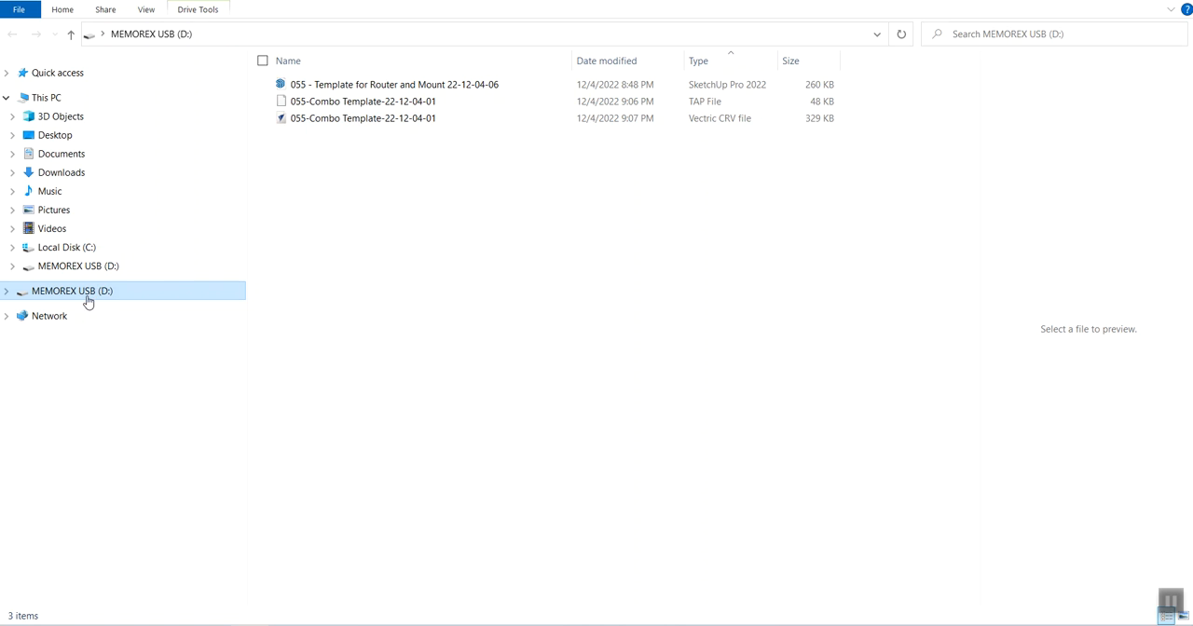
pyautogui.click(370, 89)
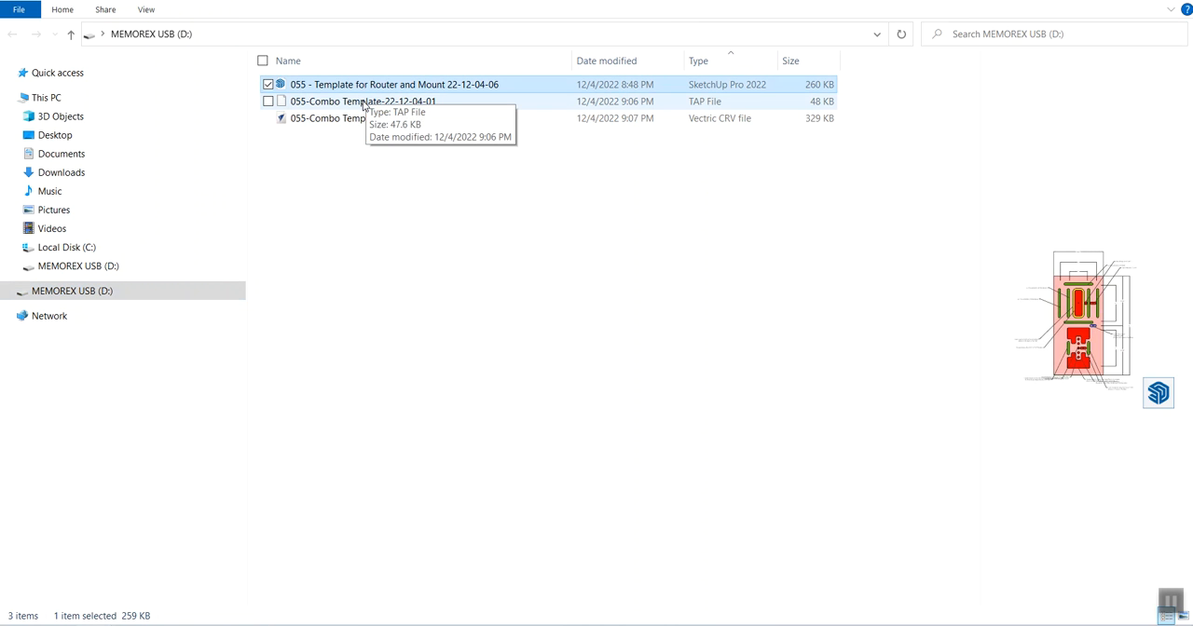
pyautogui.keyDown('shift'); pyautogui.click(358, 119); pyautogui.keyUp('shift')
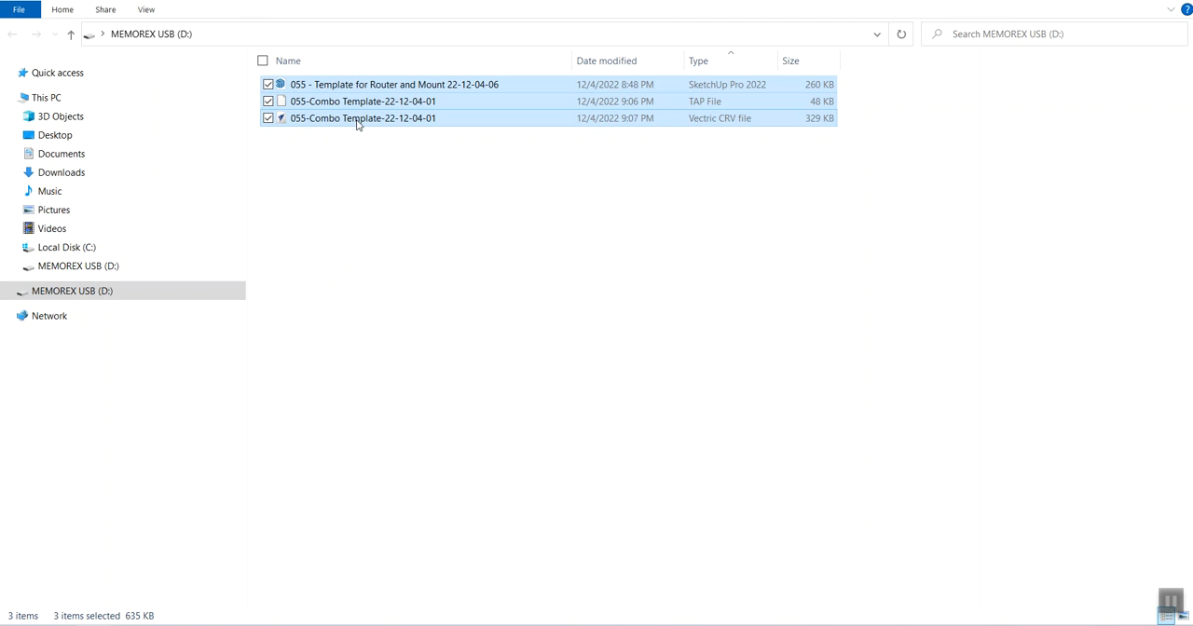
pyautogui.press('Delete')
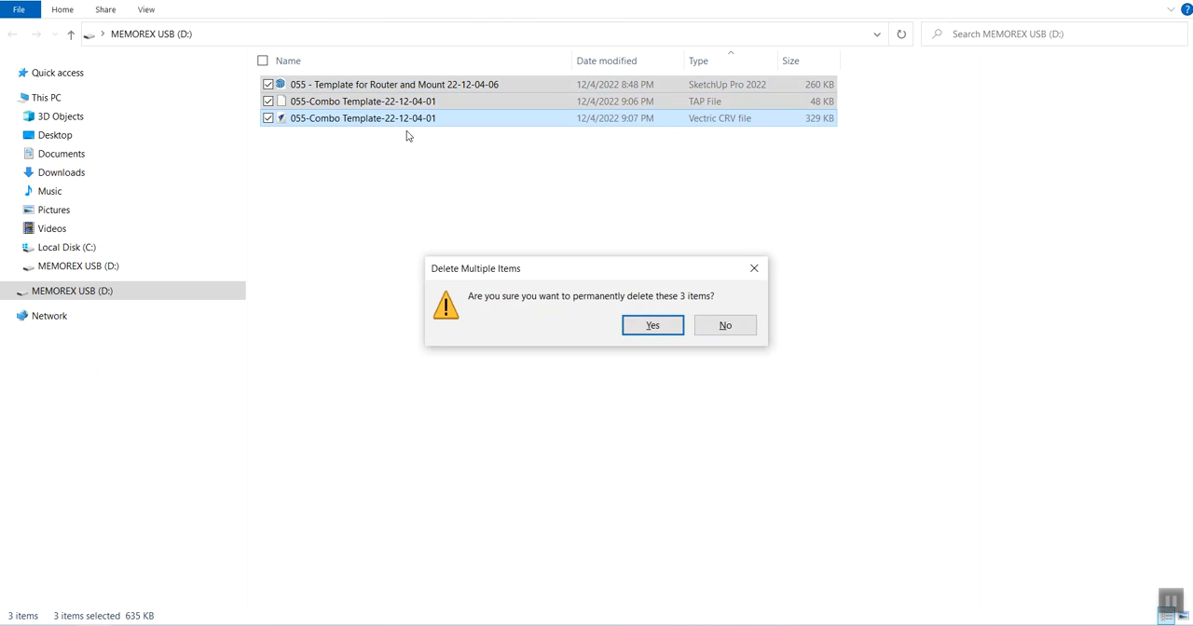
pyautogui.click(652, 331)
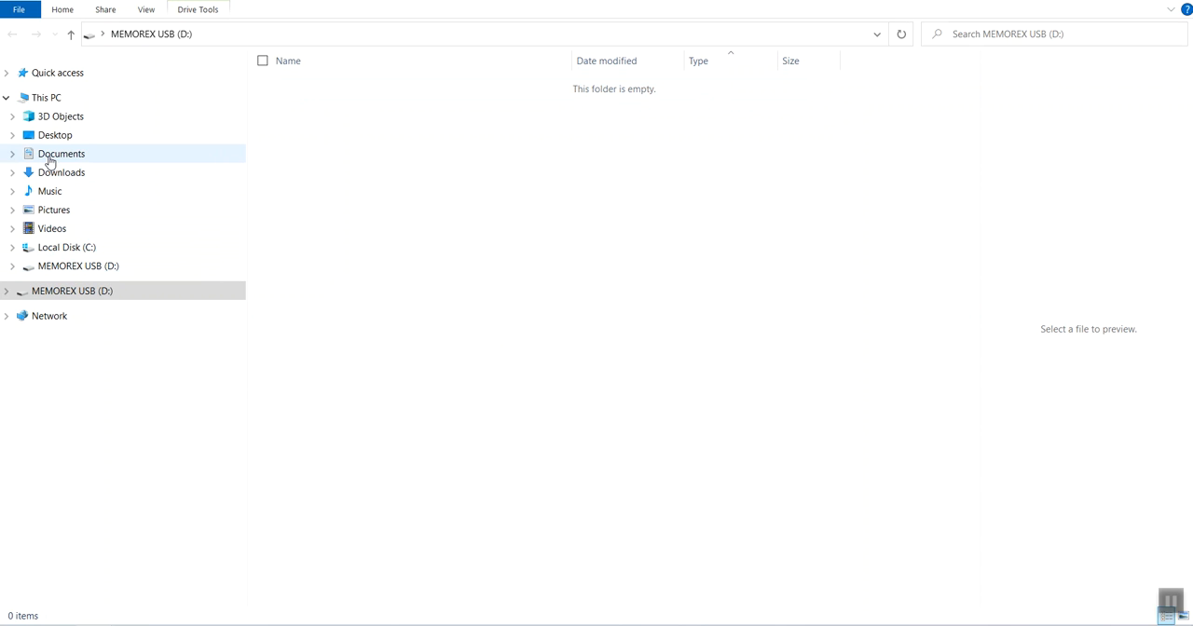
# Step: In the 406 - MikroCave folder, copy both "Combo Template 22-12-05-01" files (CRV and TAP) and the SketchUp file "406 - MikroCombo - 22-12-05-02CNC"
pyautogui.click(1172, 602)
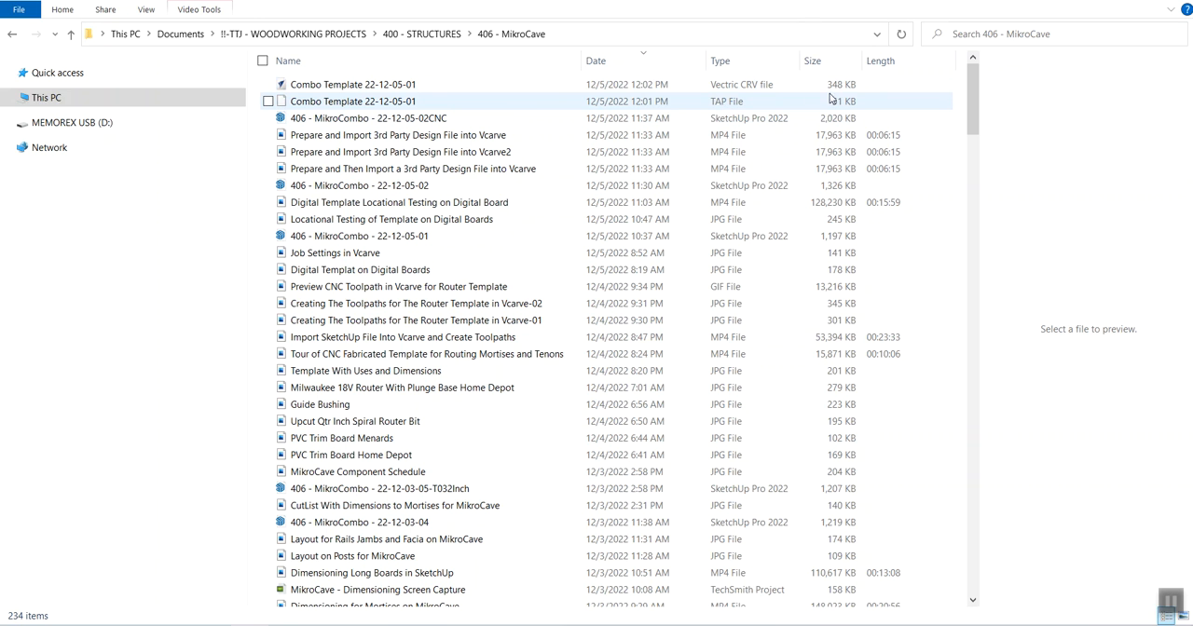
pyautogui.click(387, 107)
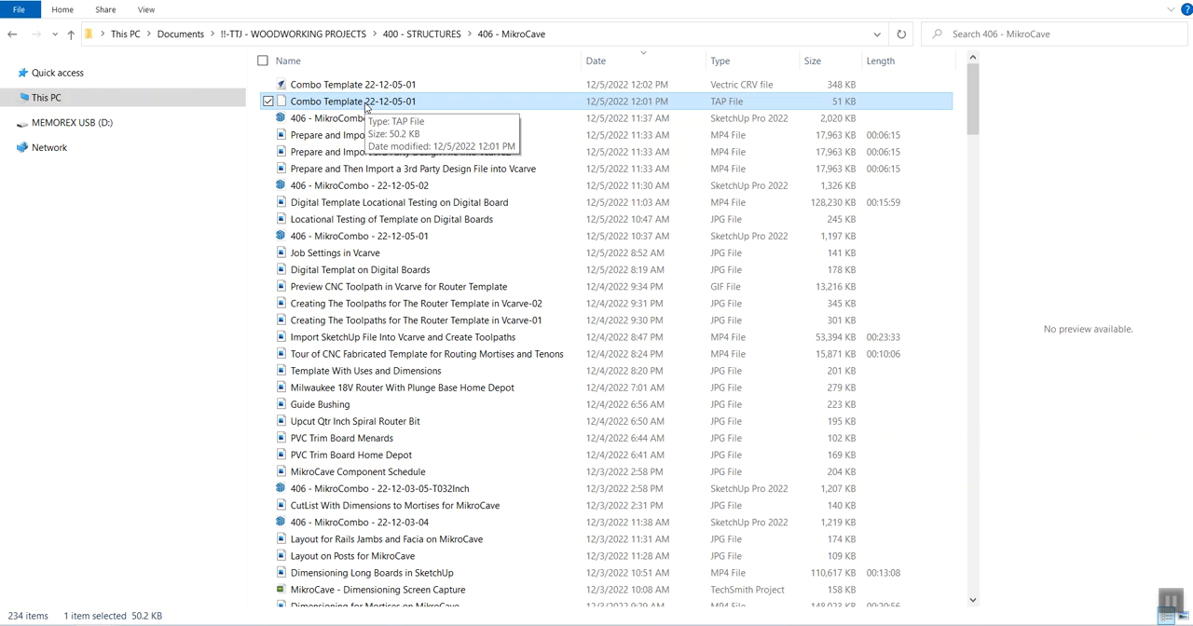
pyautogui.keyDown('ctrl'); pyautogui.click(354, 87); pyautogui.keyUp('ctrl')
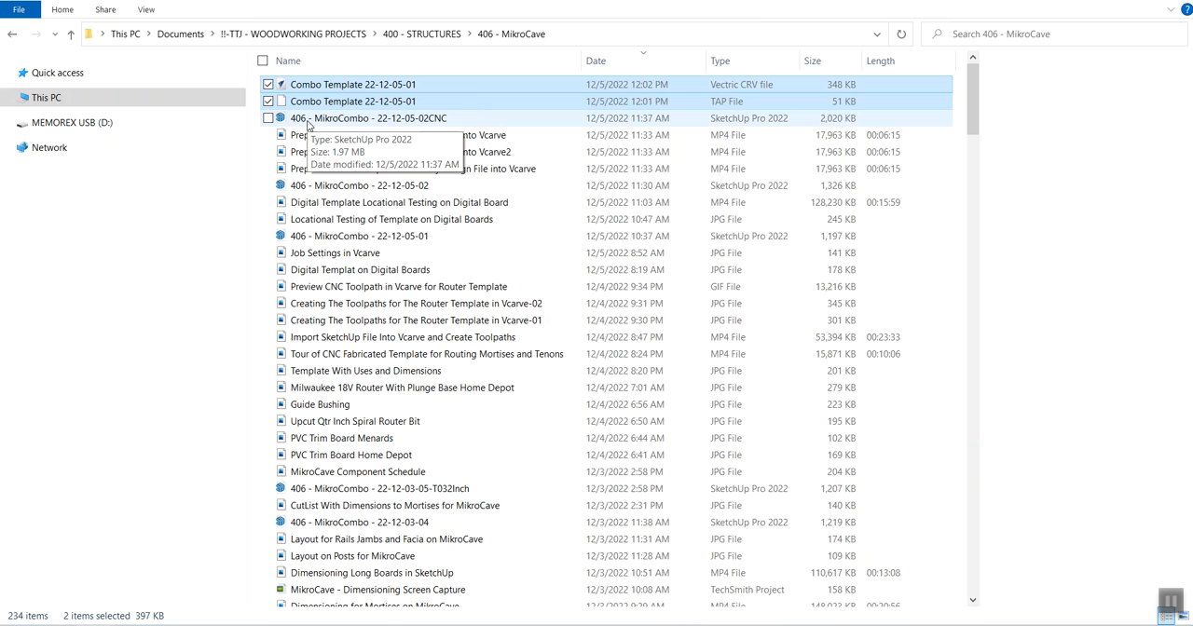
pyautogui.keyDown('ctrl'); pyautogui.click(309, 119); pyautogui.keyUp('ctrl')
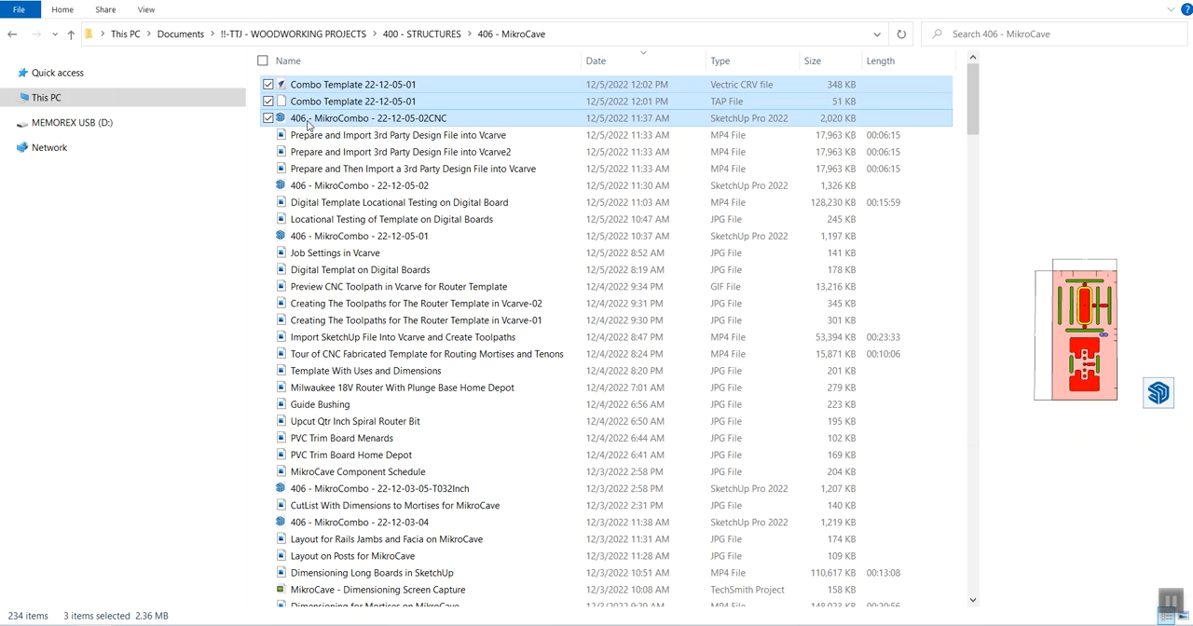
pyautogui.rightClick(308, 121)
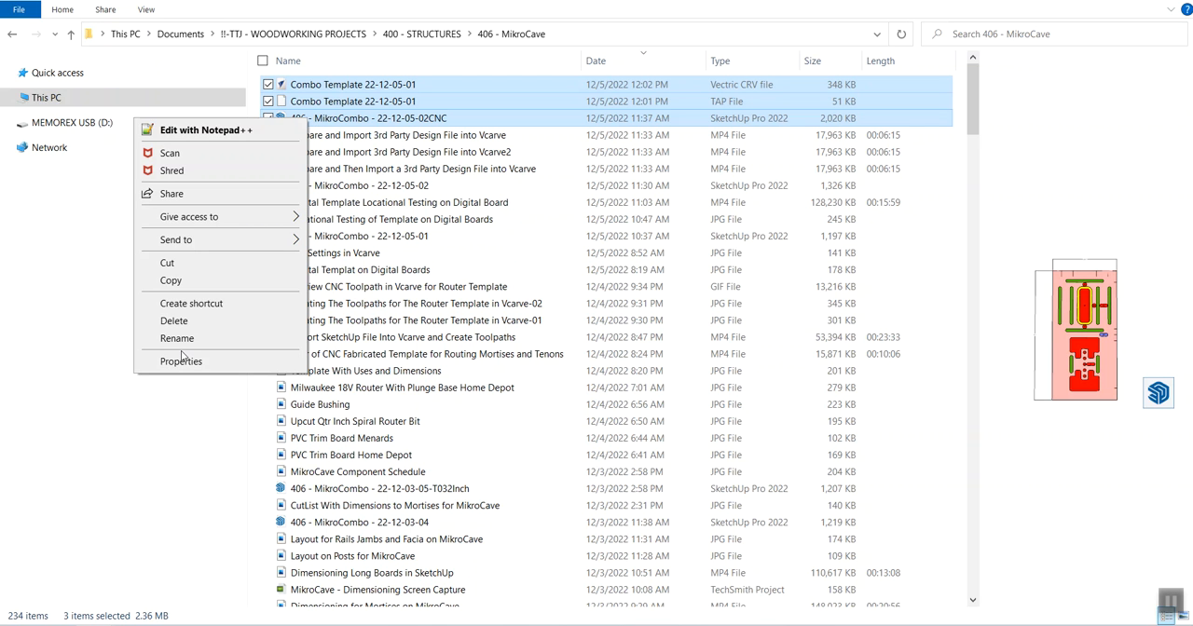
pyautogui.click(187, 282)
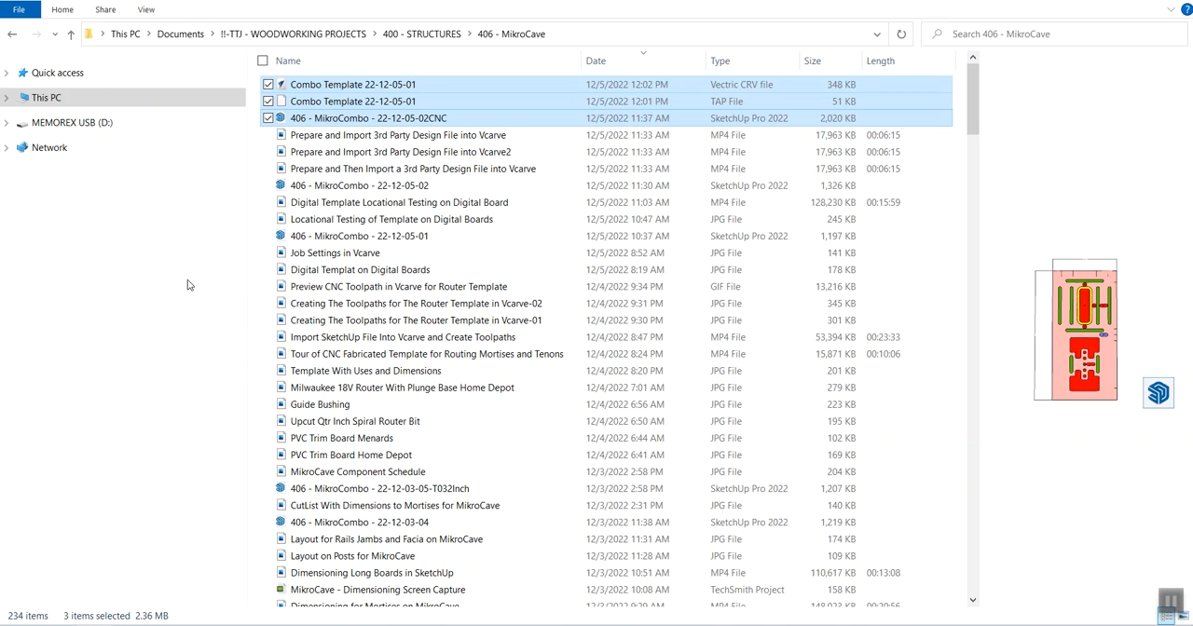
# Step: Paste the copied files onto the MEMOREX USB (D:) drive and bring up the option to eject the flash drive
pyautogui.click(47, 125)
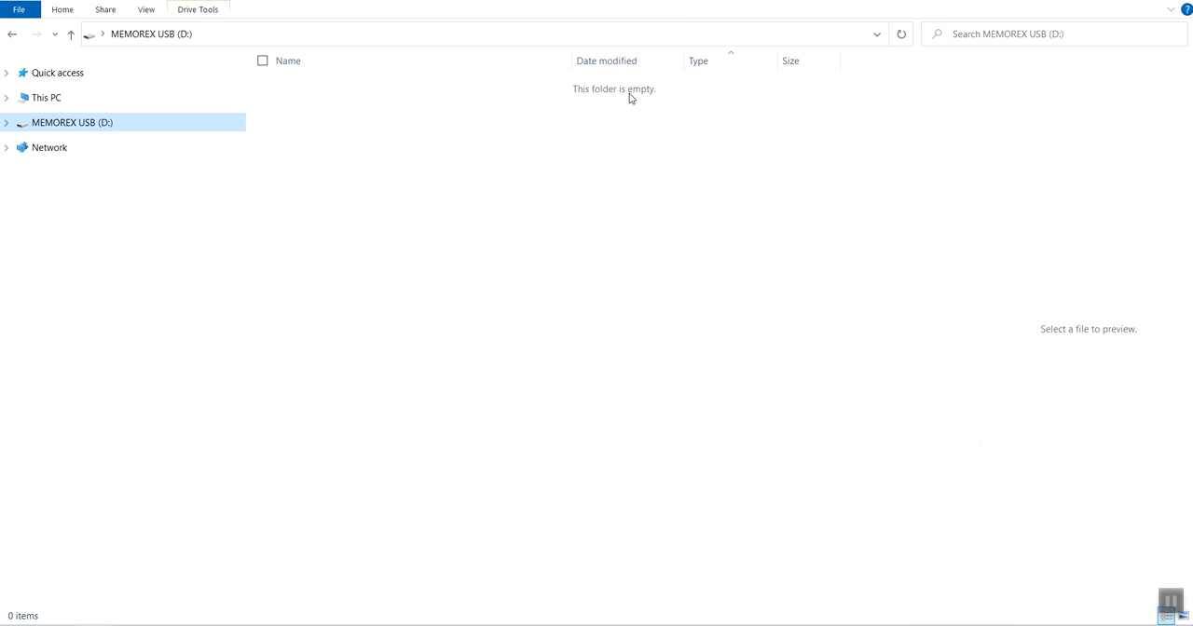
pyautogui.rightClick(88, 125)
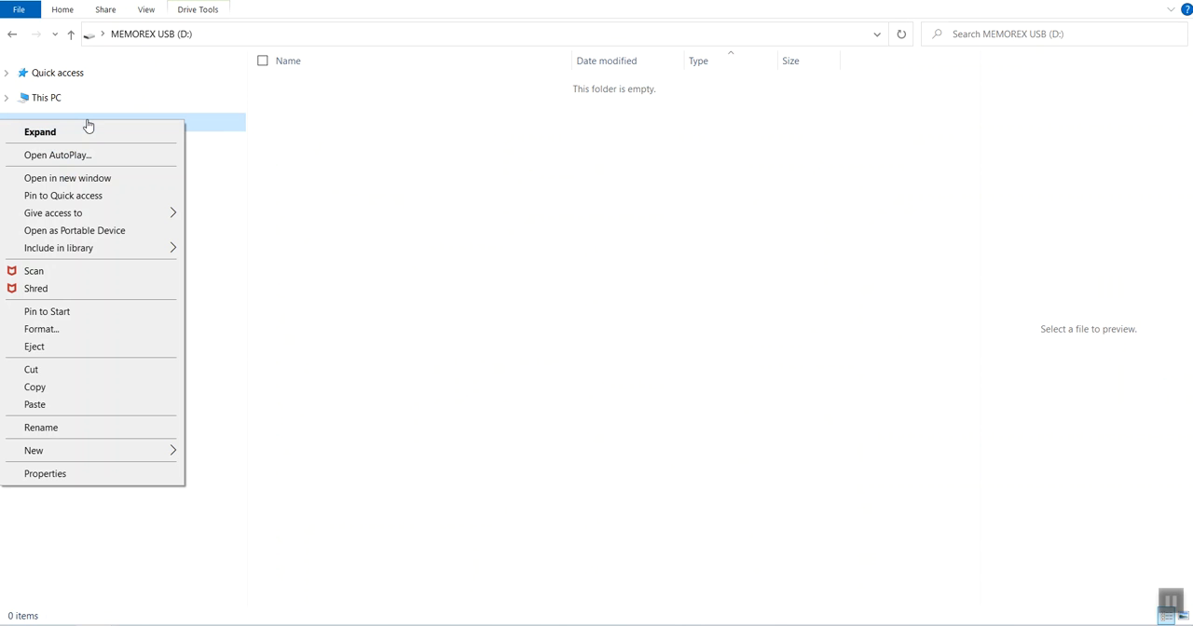
pyautogui.click(41, 404)
pyautogui.click(378, 152)
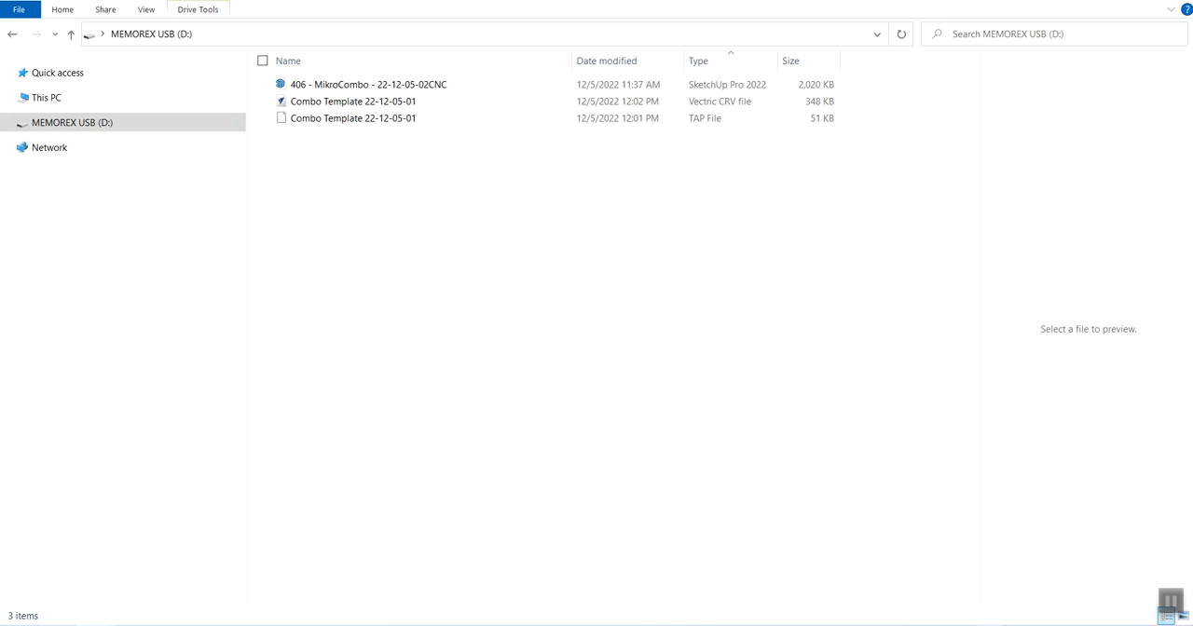
pyautogui.click(984, 625)
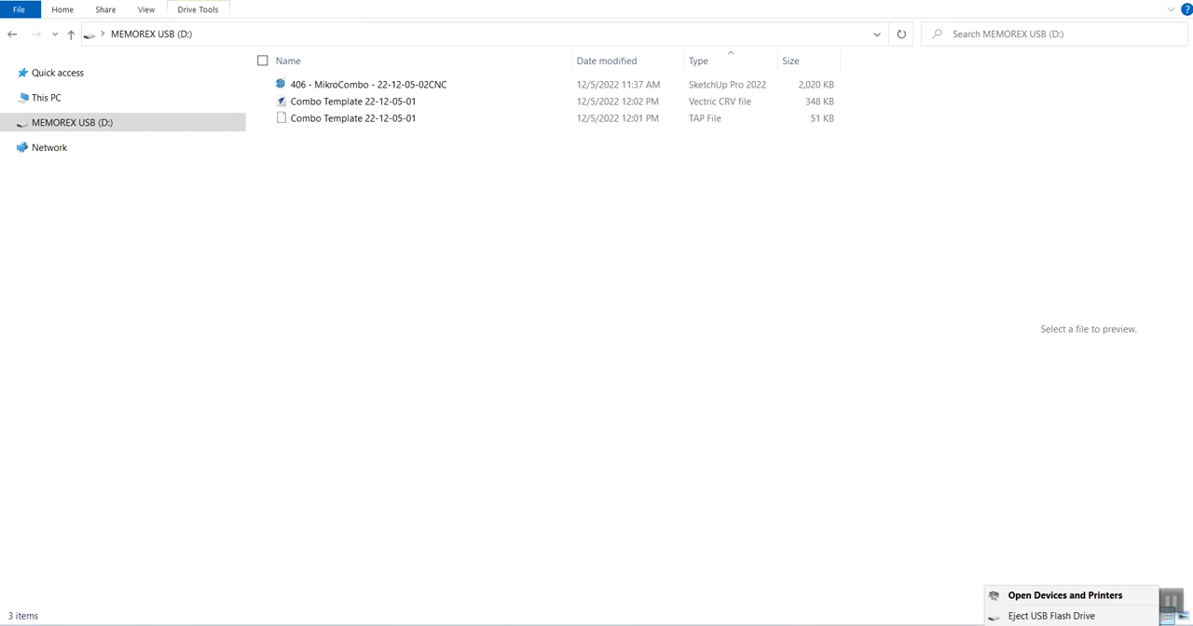